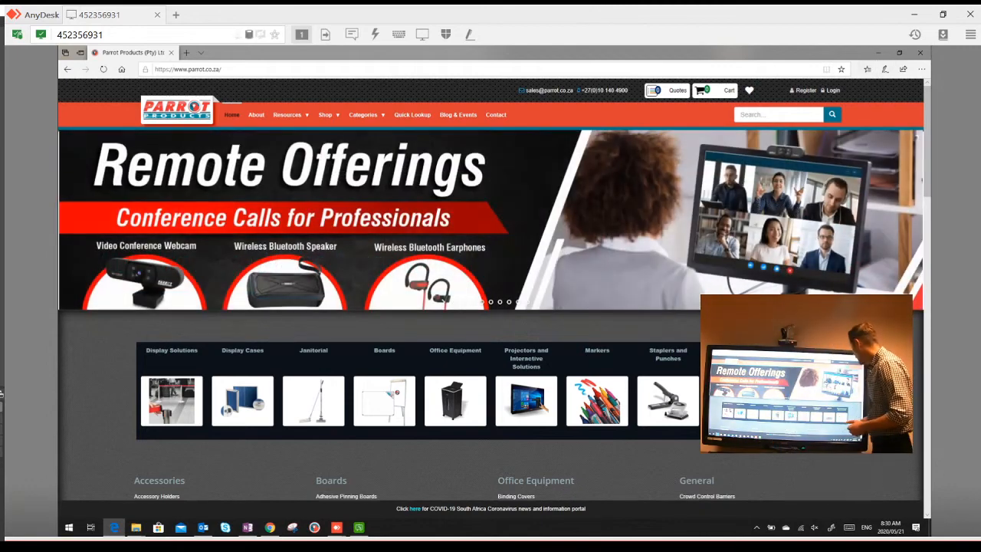
Open the Drivers page of the Parrot Products website and look through the Teach Infinity drivers and software downloads
scroll(490, 299, down, 15)
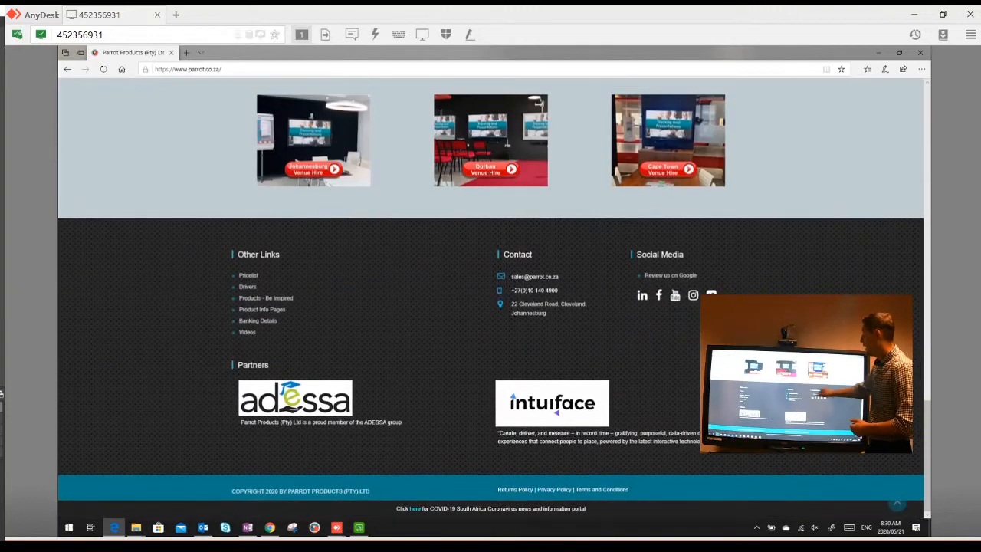
click(247, 285)
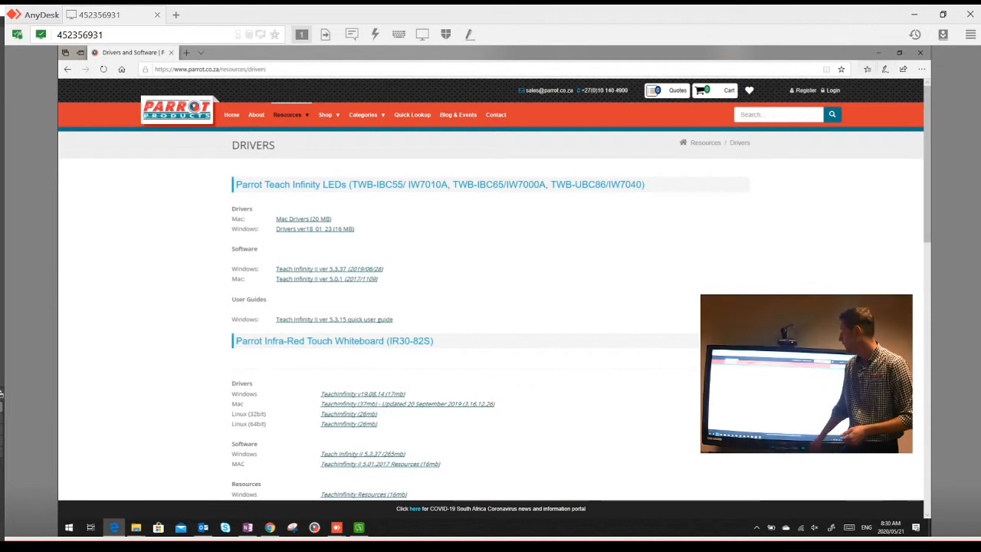
scroll(491, 299, down, 2)
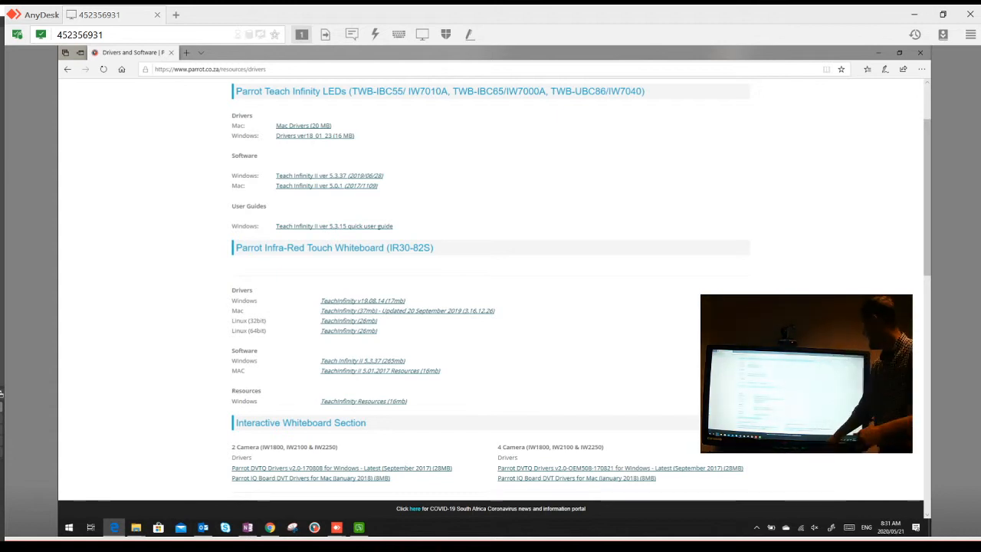
Switch from the browser to Teach Infinity II and toggle its full-screen mode on and back off
click(878, 53)
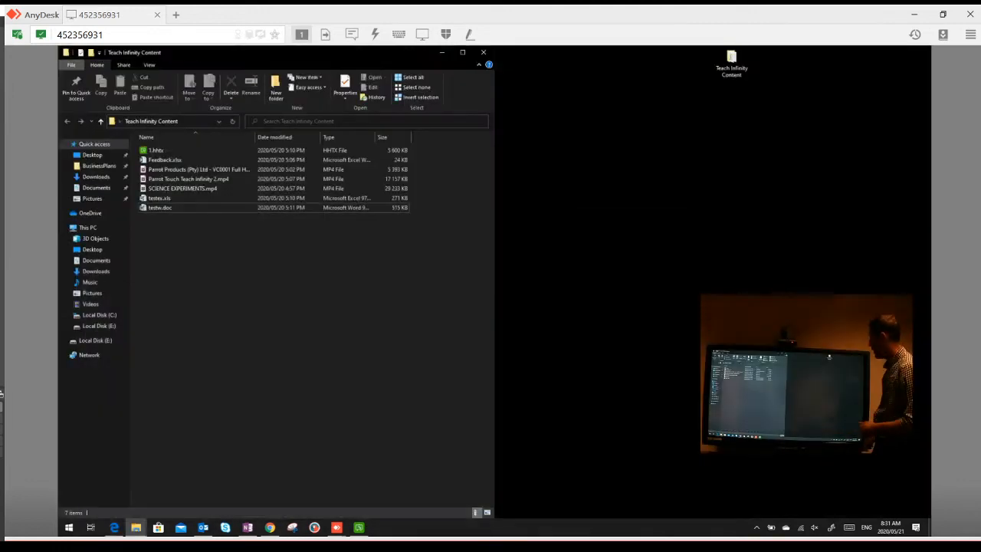
click(359, 527)
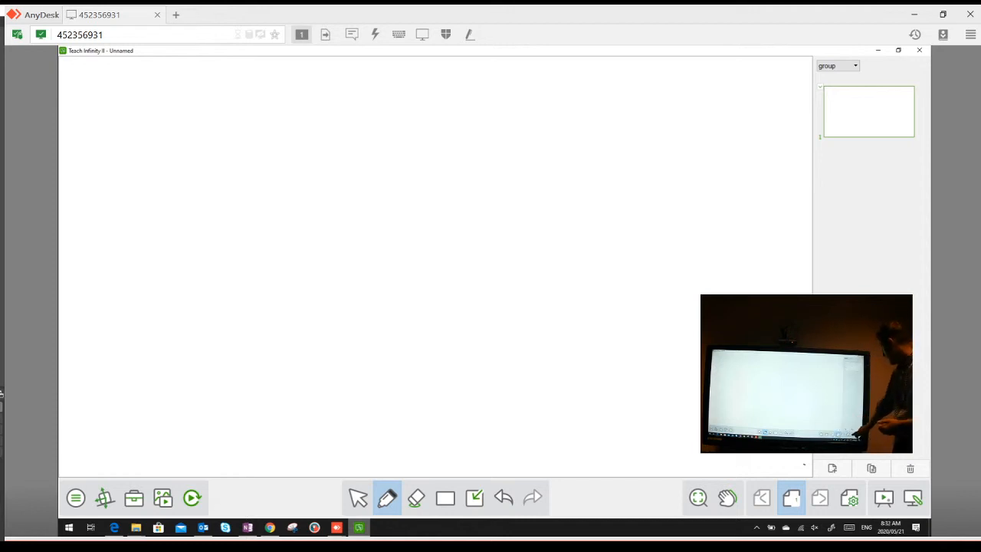
click(883, 498)
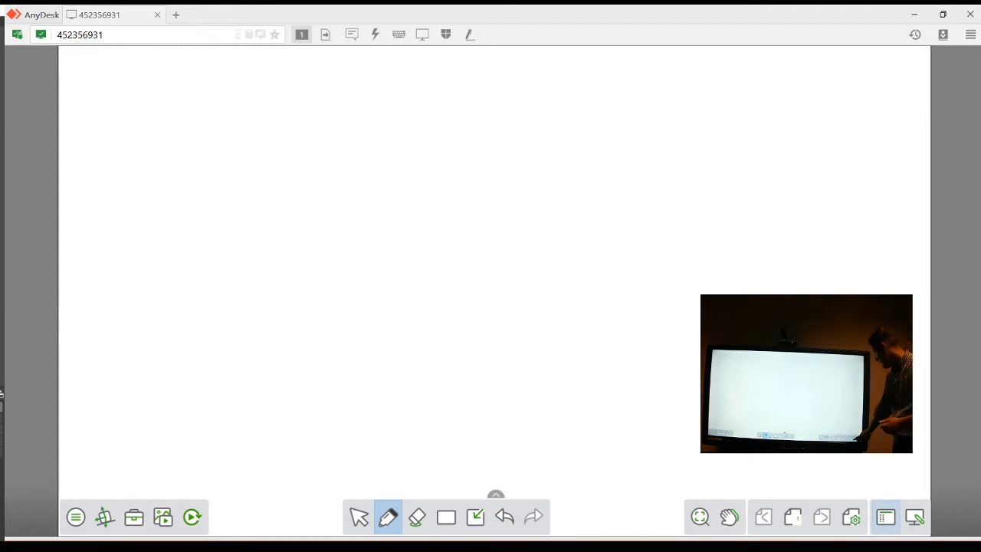
click(884, 517)
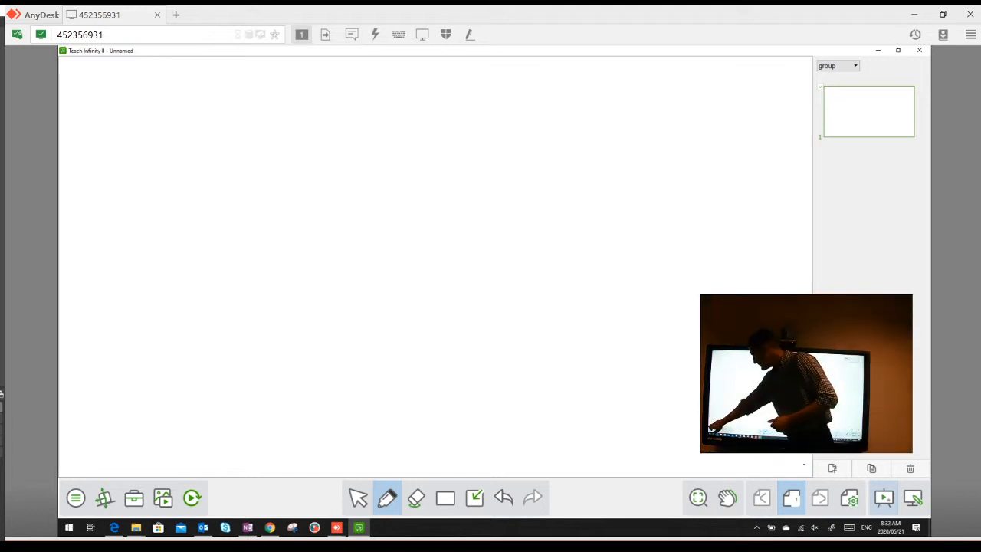
Look through the Basic Setup settings and the set of teaching tools
click(76, 498)
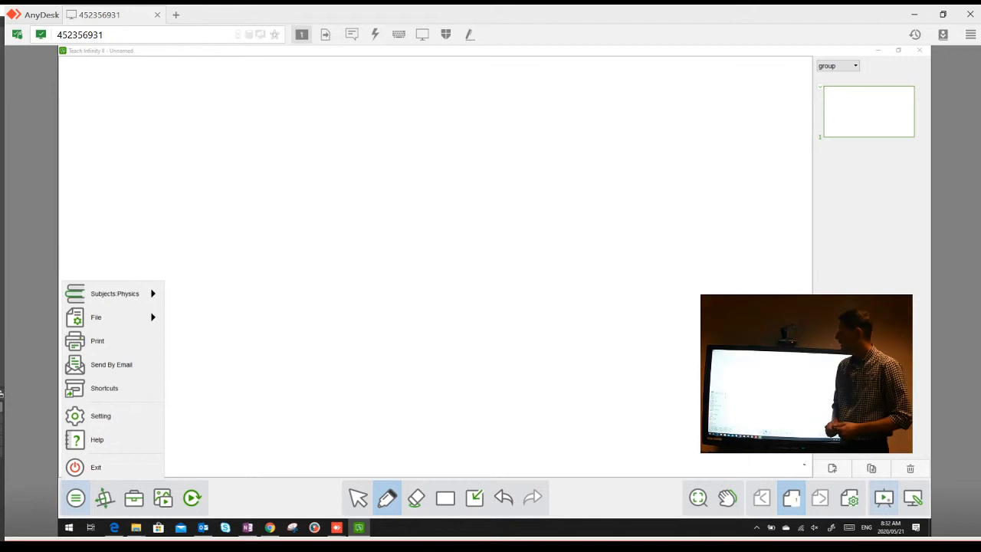
click(96, 415)
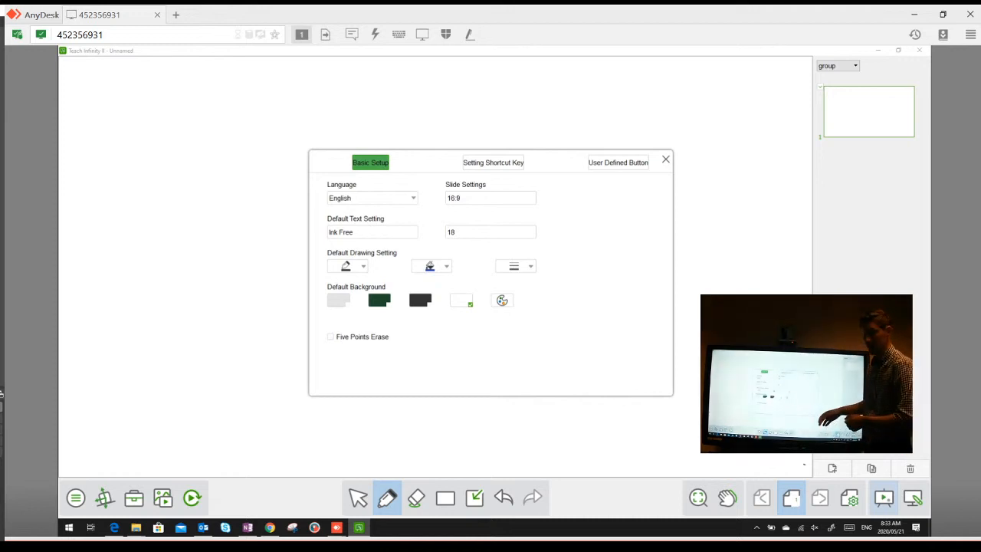
click(665, 160)
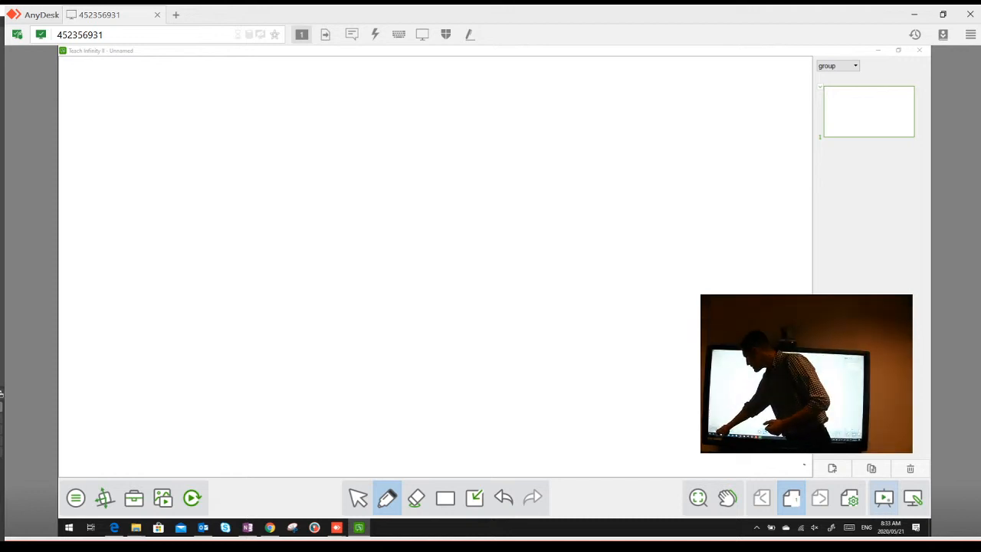
click(133, 498)
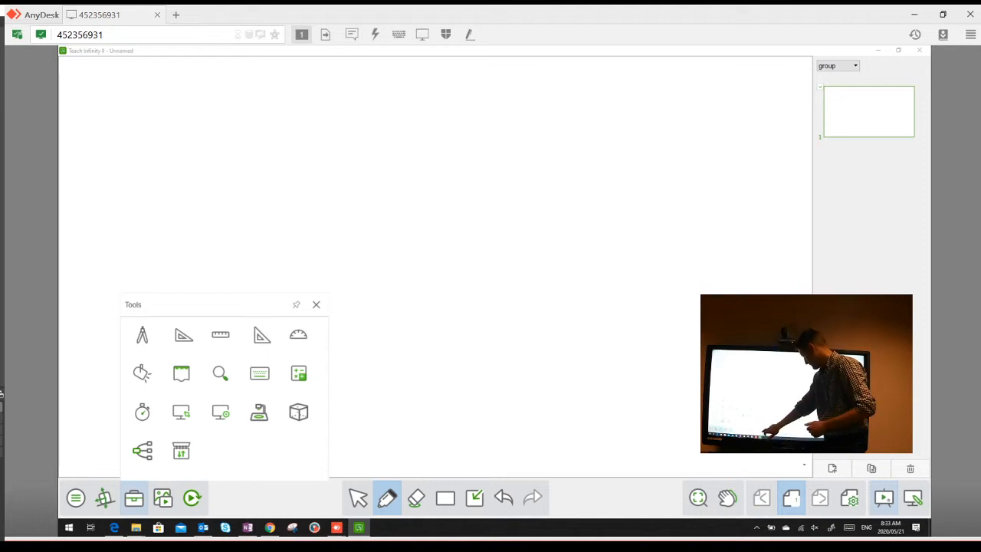
Handwrite "Welcome" across the upper part of the first page with the black Smooth Pen
click(386, 498)
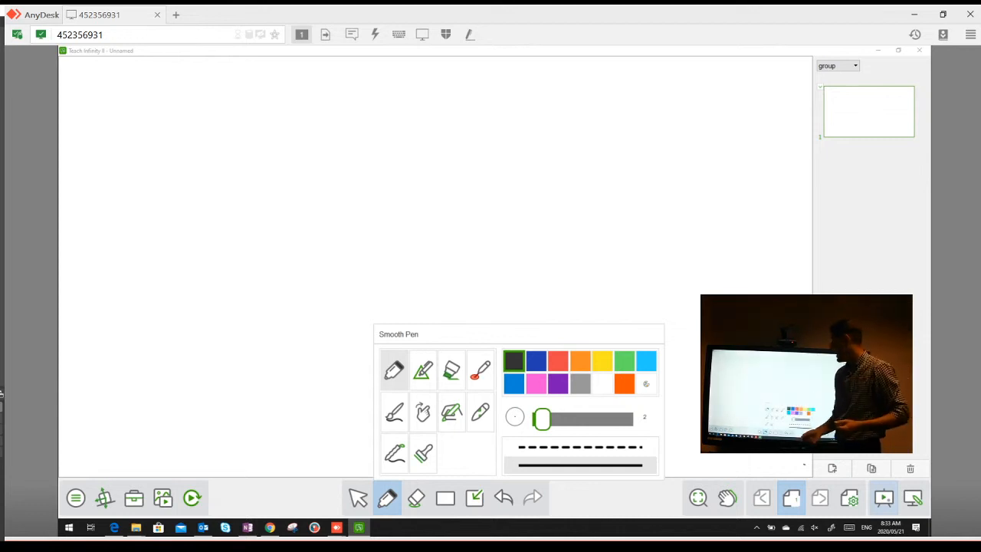
mouse_move(221, 94)
mouse_down()
mouse_move(303, 149)
mouse_move(343, 152)
mouse_up()
drag(354, 80, 366, 167)
drag(393, 106, 393, 165)
drag(431, 114, 429, 112)
drag(441, 146, 587, 141)
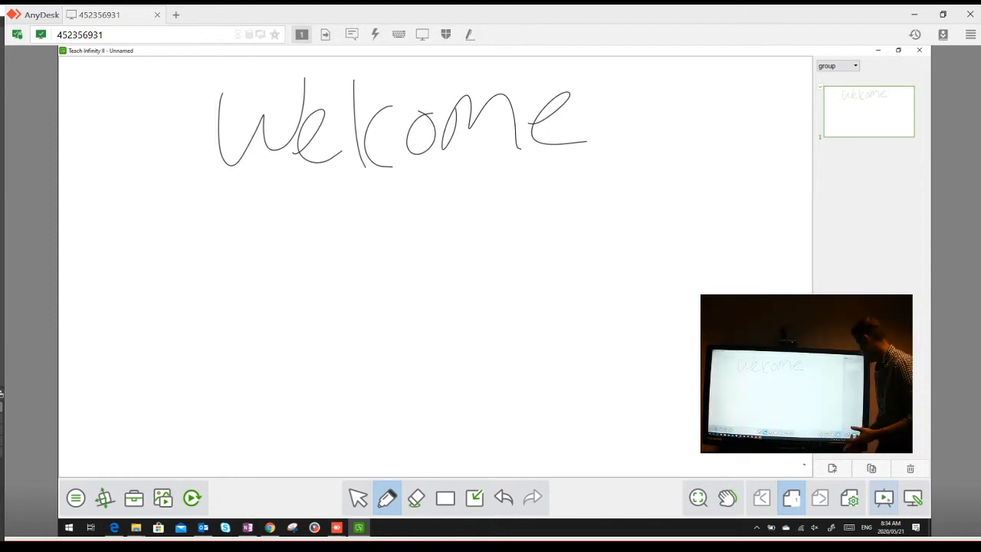
Draw a smiling face with two eyes, a nose and a mouth on an empty area of the first page with the Smooth Pen
click(727, 498)
drag(804, 463, 425, 321)
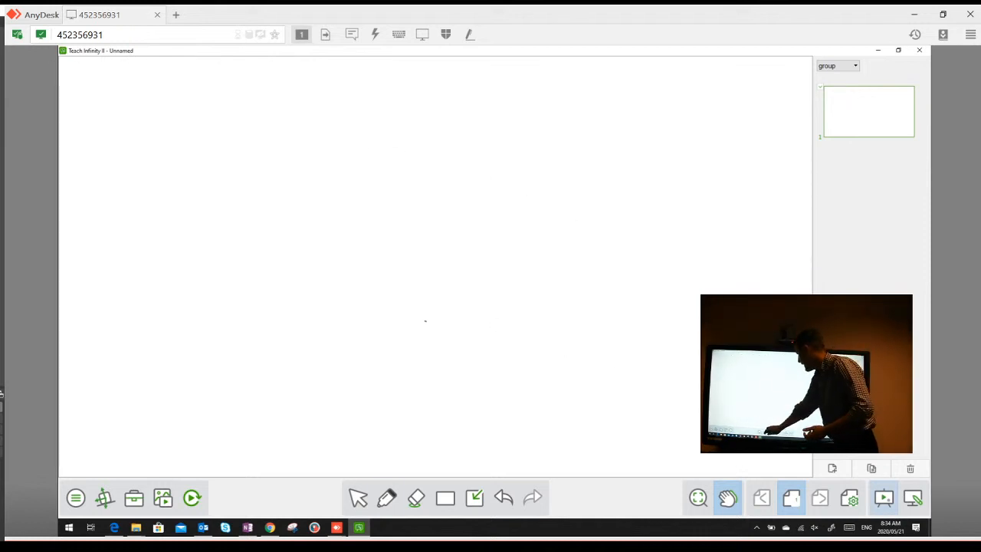
click(387, 498)
mouse_move(537, 95)
mouse_down()
mouse_move(521, 88)
mouse_move(605, 285)
mouse_up()
drag(520, 80, 605, 286)
drag(423, 155, 493, 143)
drag(546, 141, 590, 128)
drag(504, 180, 498, 223)
drag(442, 237, 580, 192)
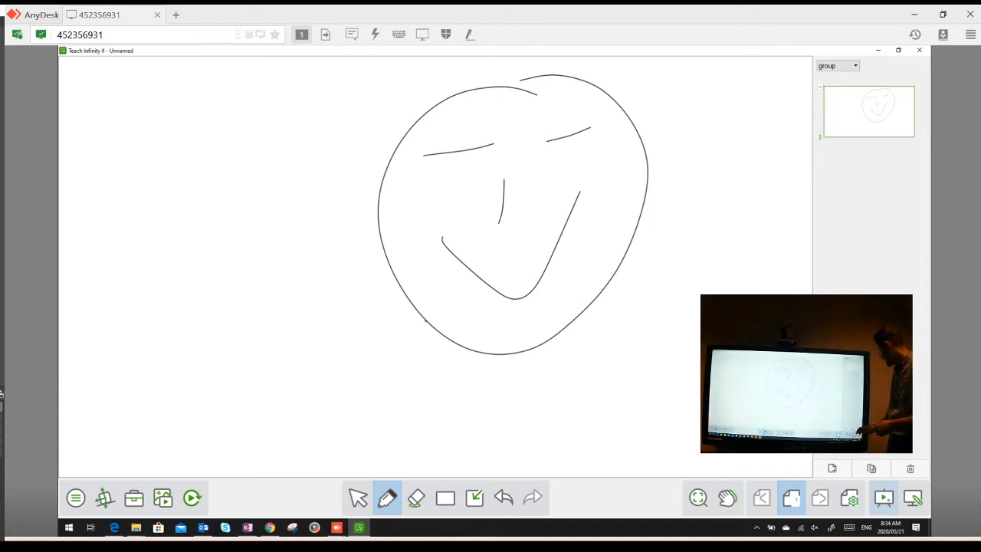
Add a second page and draw a triangle with a square beside it using the Intelligent Pen
click(832, 468)
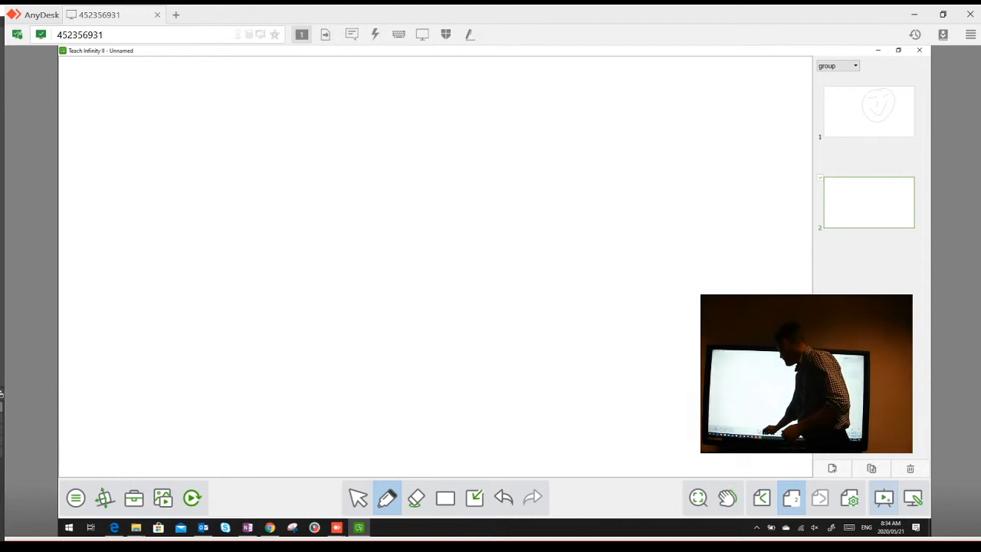
click(387, 498)
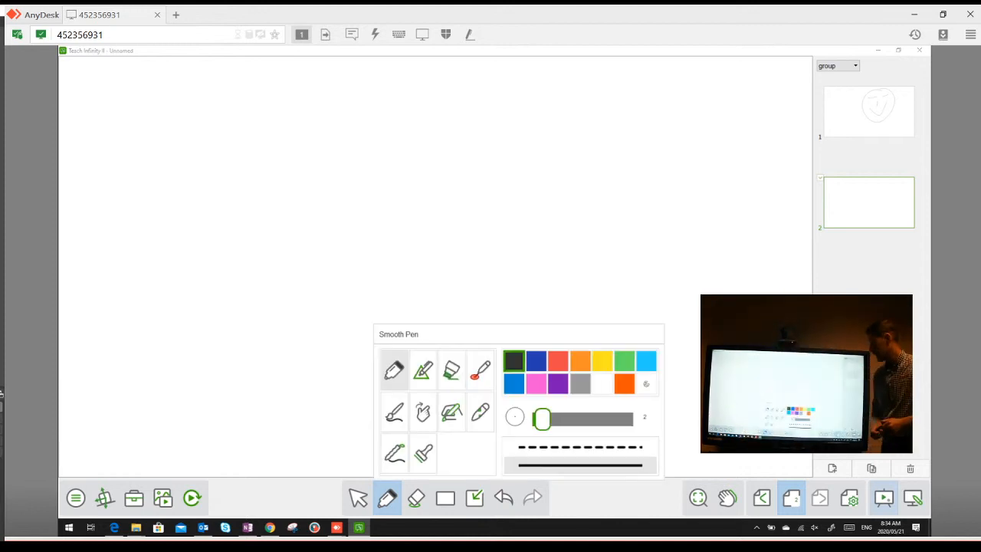
click(422, 370)
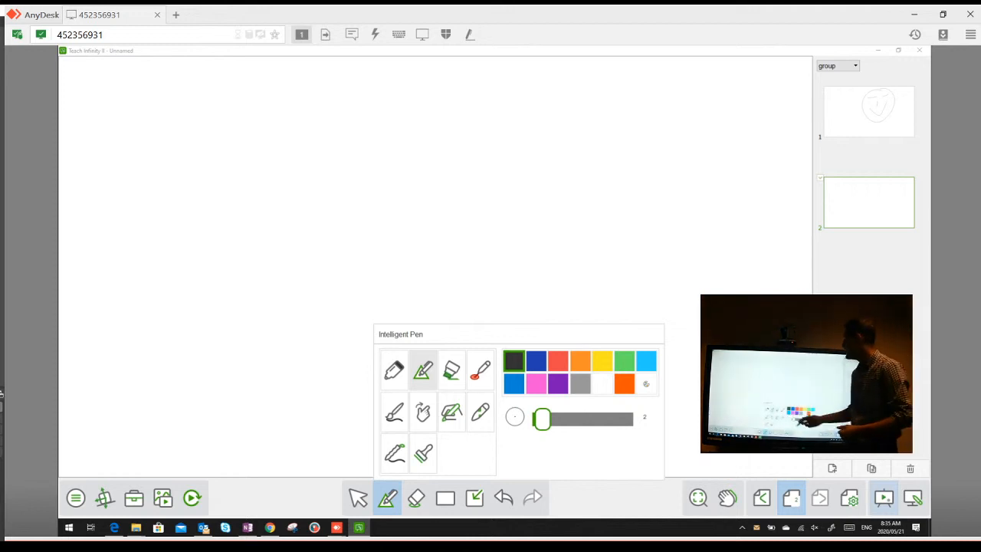
mouse_move(350, 96)
mouse_down()
mouse_move(223, 232)
mouse_move(448, 273)
mouse_move(352, 98)
mouse_up()
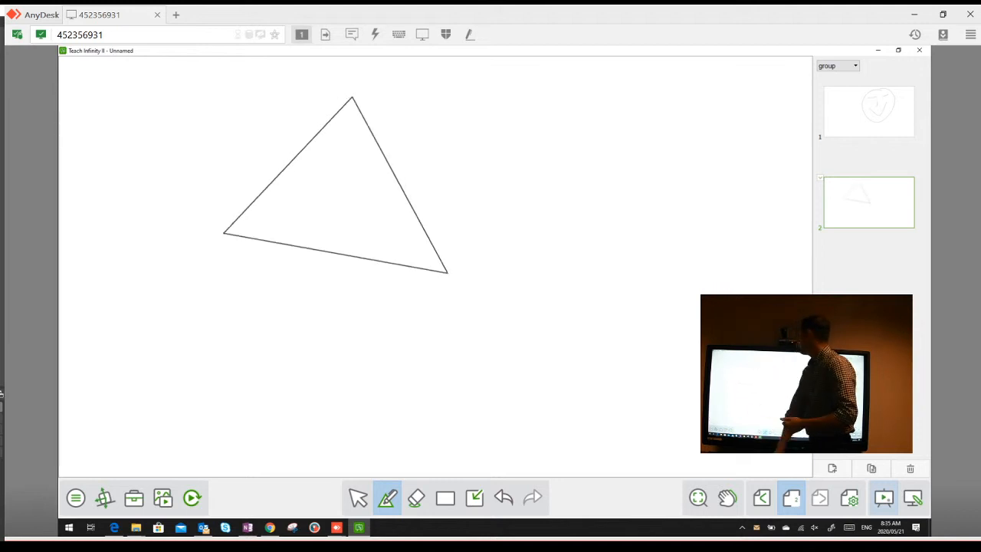
mouse_move(576, 101)
mouse_down()
mouse_move(567, 153)
mouse_move(700, 270)
mouse_move(736, 92)
mouse_move(576, 90)
mouse_up()
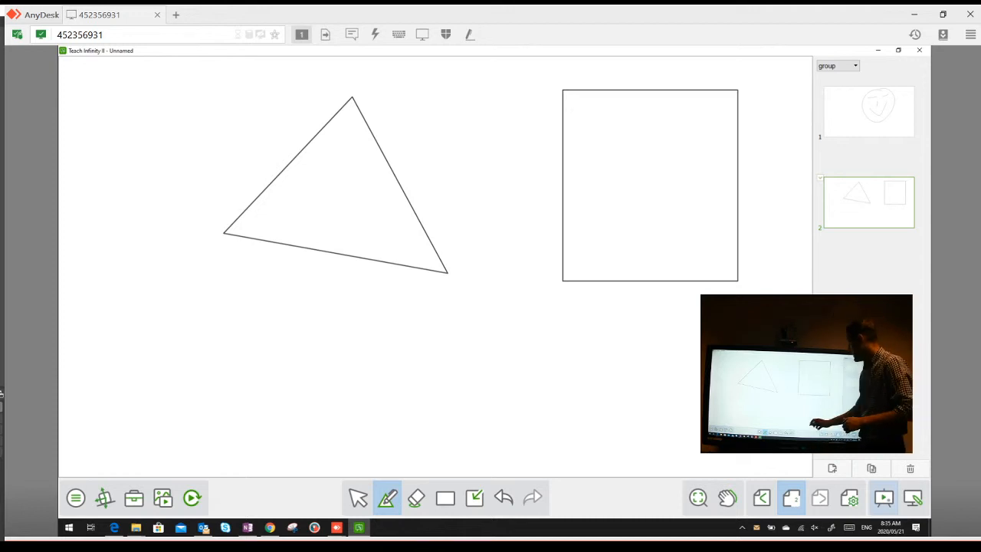
Add a third page and write "Welcome to My history Class" on it with the Handwriting Recognition Pen
click(387, 498)
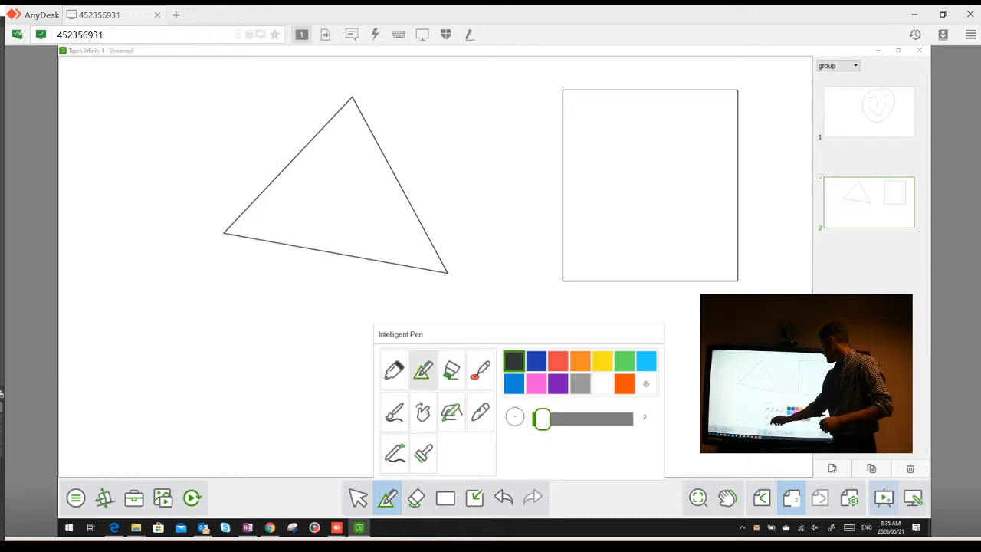
click(451, 412)
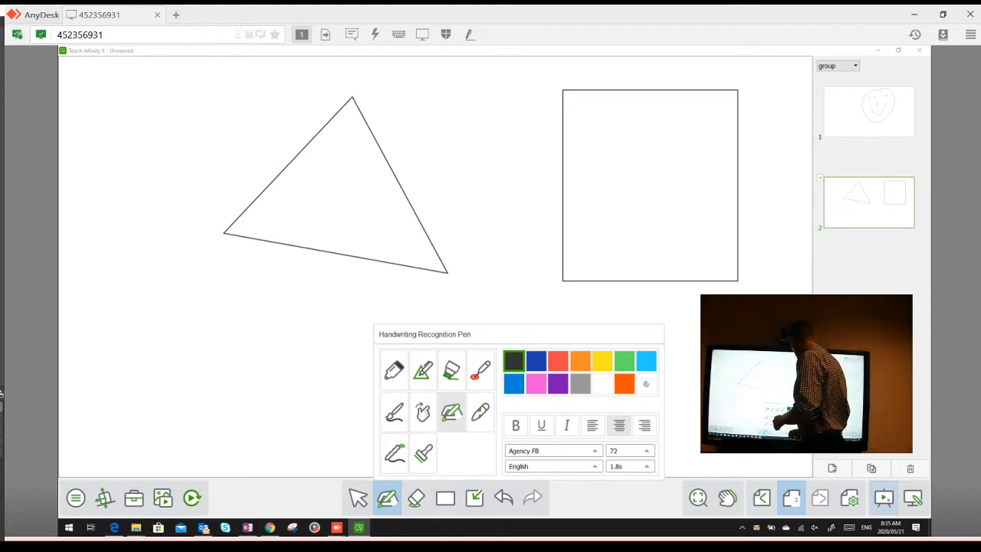
click(832, 468)
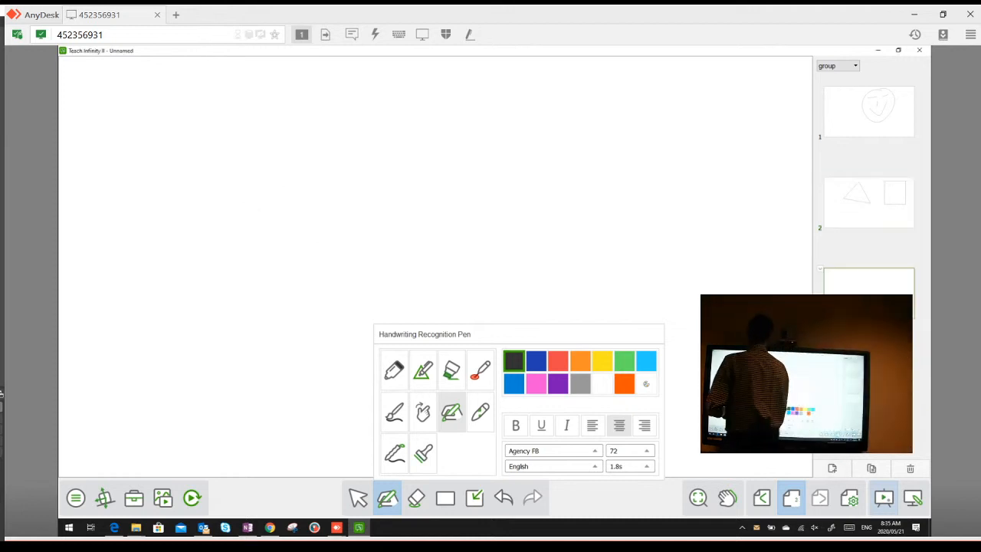
mouse_move(192, 77)
mouse_down()
mouse_move(230, 150)
mouse_move(254, 76)
mouse_up()
mouse_move(256, 144)
mouse_down()
mouse_move(281, 101)
mouse_move(305, 136)
mouse_up()
drag(317, 68, 323, 154)
mouse_move(353, 102)
mouse_down()
mouse_move(365, 115)
mouse_move(404, 98)
mouse_up()
drag(407, 137, 536, 132)
drag(579, 73, 620, 138)
drag(572, 99, 651, 88)
mouse_move(306, 238)
mouse_down()
mouse_move(307, 182)
mouse_move(353, 174)
mouse_move(373, 234)
mouse_up()
drag(383, 191, 396, 228)
drag(418, 184, 375, 289)
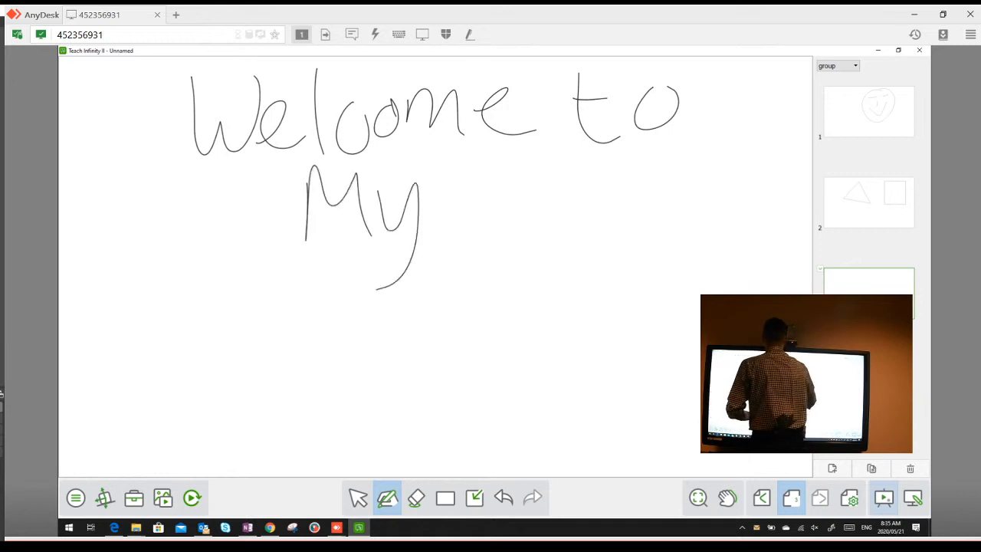
drag(477, 155, 475, 230)
mouse_move(497, 194)
mouse_down()
mouse_move(494, 245)
mouse_move(498, 201)
mouse_move(511, 245)
mouse_up()
click(513, 179)
mouse_move(553, 187)
mouse_down()
mouse_move(557, 207)
mouse_move(523, 241)
mouse_up()
mouse_move(573, 167)
mouse_down()
mouse_move(581, 243)
mouse_move(589, 228)
mouse_up()
drag(565, 193, 603, 197)
mouse_move(609, 188)
mouse_down()
mouse_move(611, 223)
mouse_move(635, 205)
mouse_up()
mouse_move(645, 229)
mouse_down()
mouse_move(650, 186)
mouse_move(674, 175)
mouse_up()
mouse_move(678, 181)
mouse_down()
mouse_move(712, 173)
mouse_move(635, 313)
mouse_up()
mouse_move(504, 275)
mouse_down()
mouse_move(472, 364)
mouse_move(519, 363)
mouse_up()
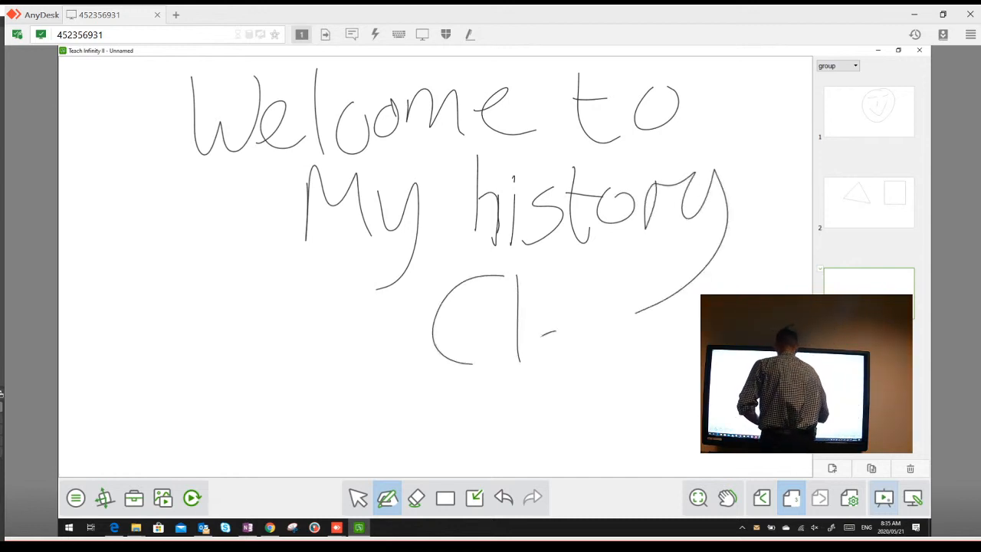
drag(563, 330, 573, 372)
drag(613, 322, 584, 379)
mouse_move(660, 314)
mouse_down()
mouse_move(651, 381)
mouse_move(633, 388)
mouse_up()
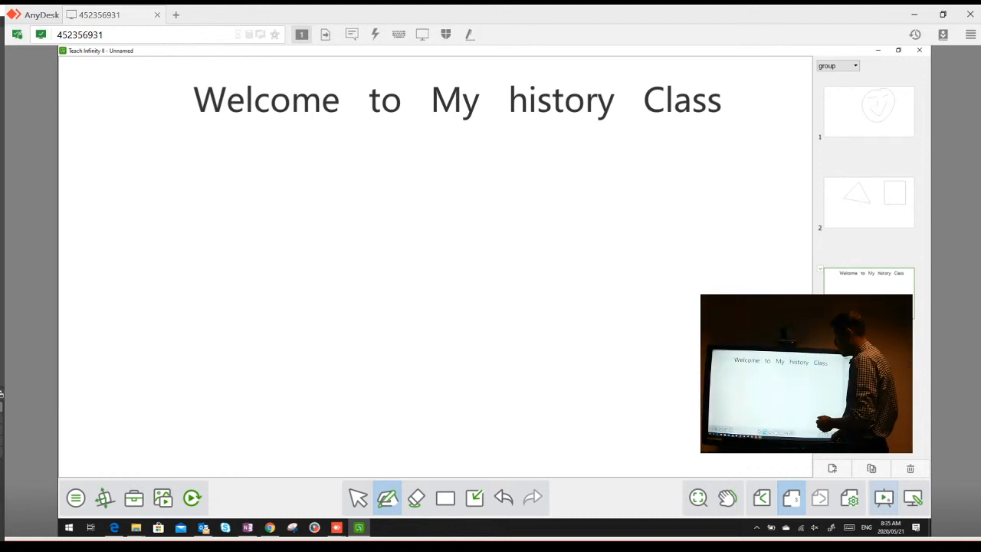
click(387, 498)
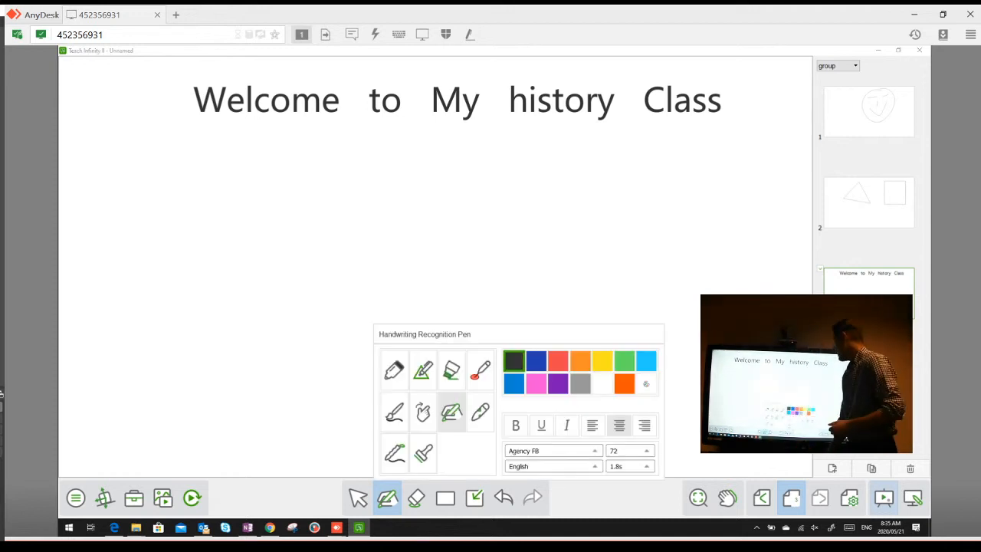
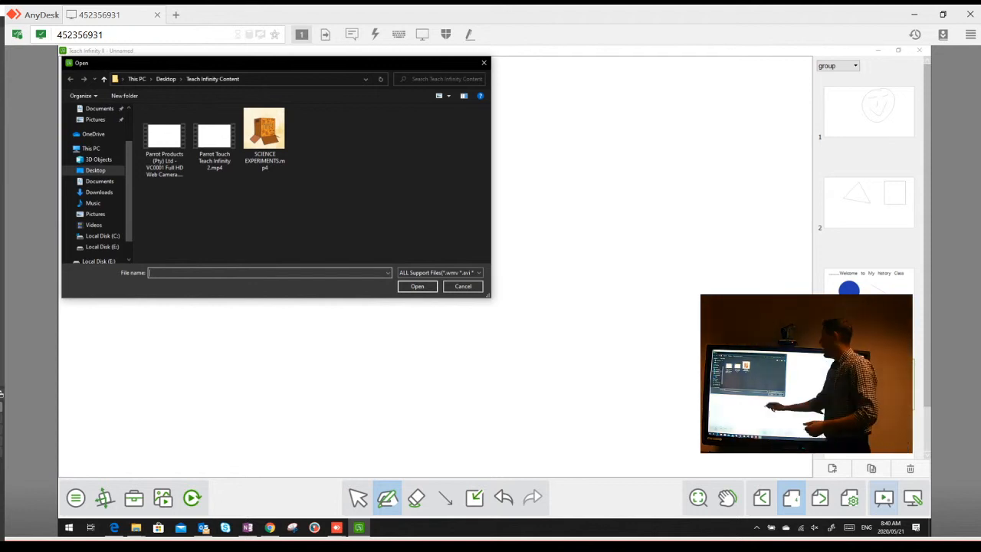
Insert the video SCIENCE EXPERIMENTS.mp4 and move it to the upper-left area of the page
click(264, 130)
click(417, 287)
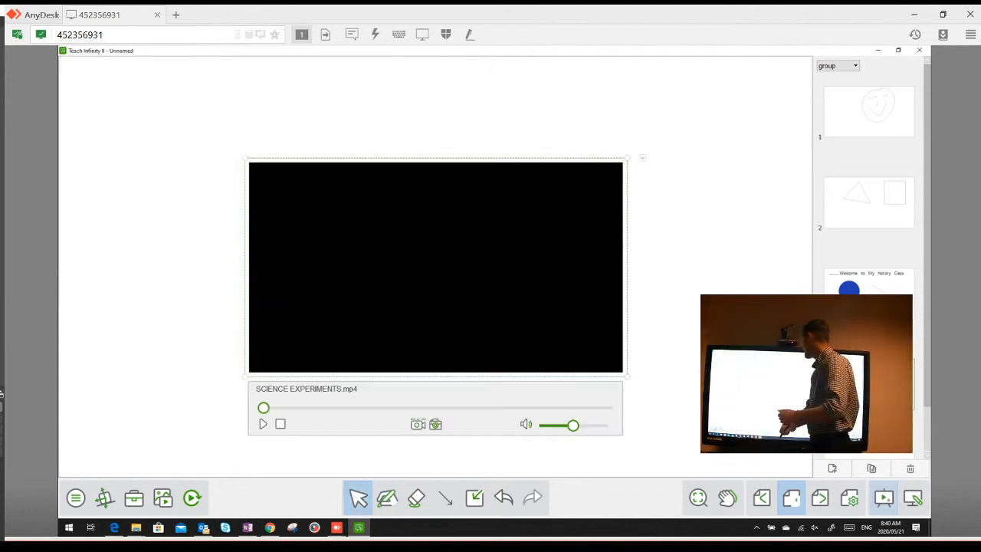
drag(580, 264, 438, 191)
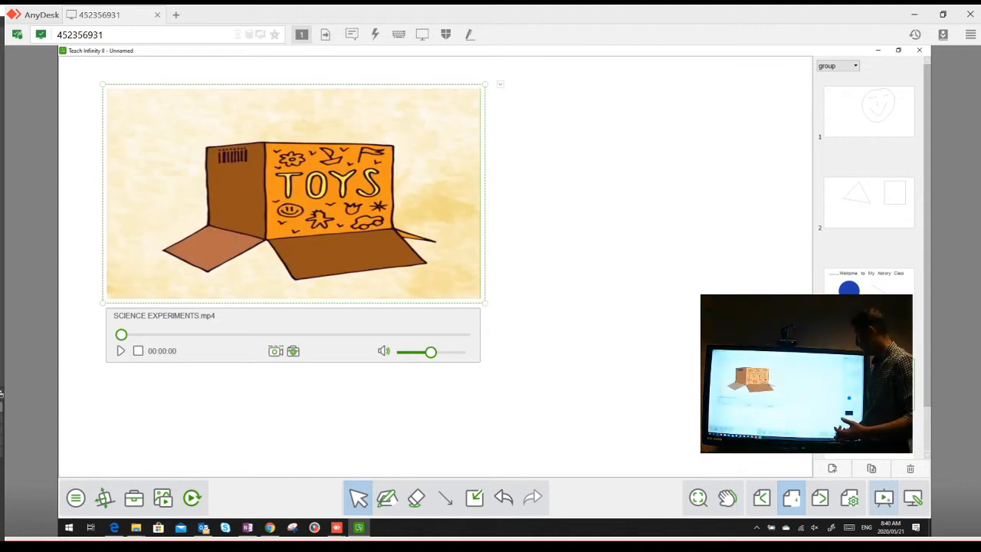
Draw three wavy lines as notes on the blank area beside the video with the black Smooth Pen
click(387, 498)
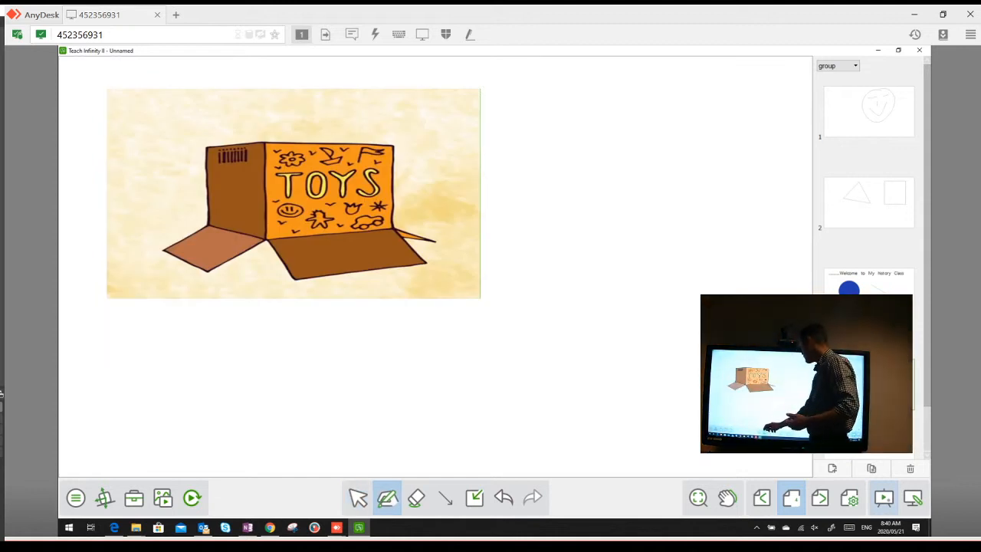
click(387, 498)
click(393, 371)
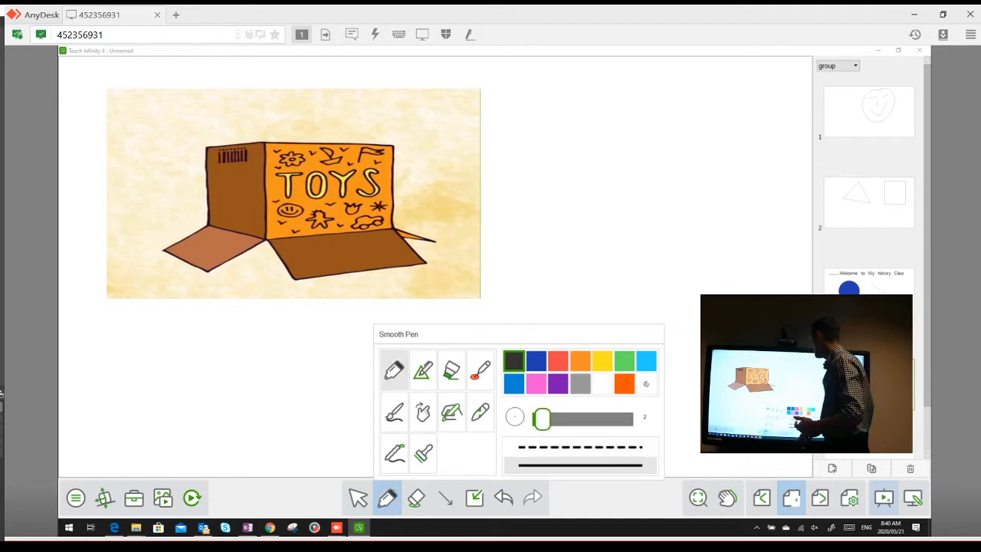
drag(522, 102, 677, 102)
drag(513, 167, 683, 162)
drag(522, 211, 679, 207)
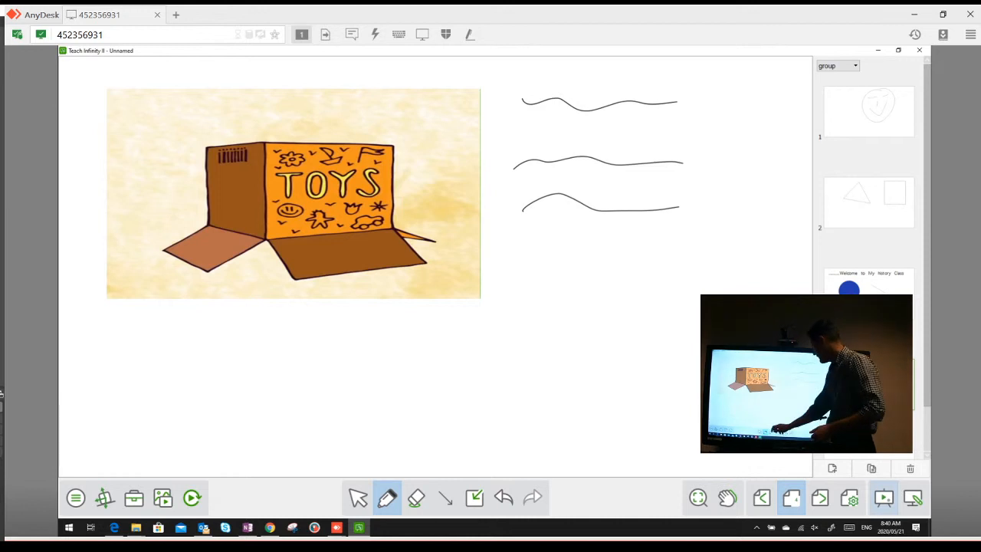
Select the SCIENCE EXPERIMENTS.mp4 video on the page and start its playback
click(358, 498)
click(293, 192)
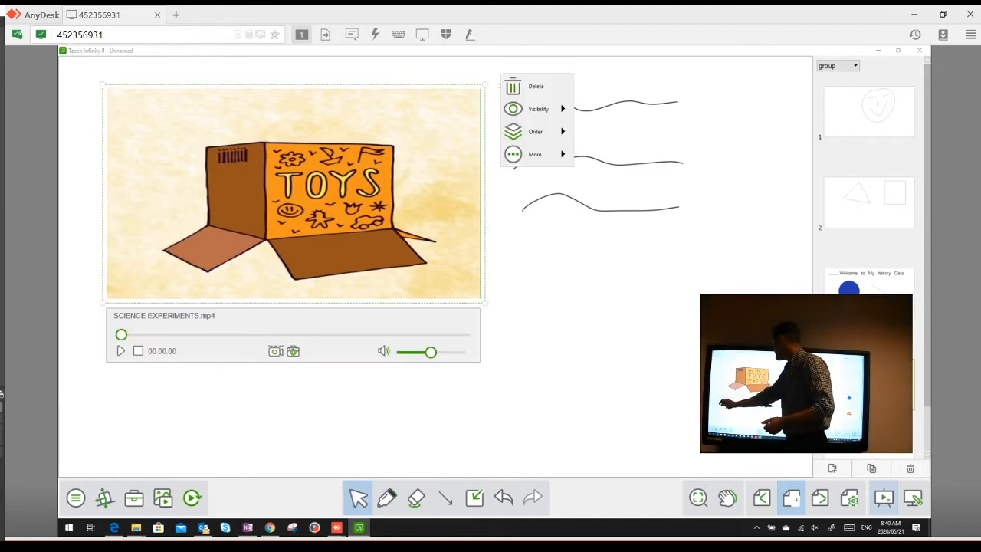
click(121, 351)
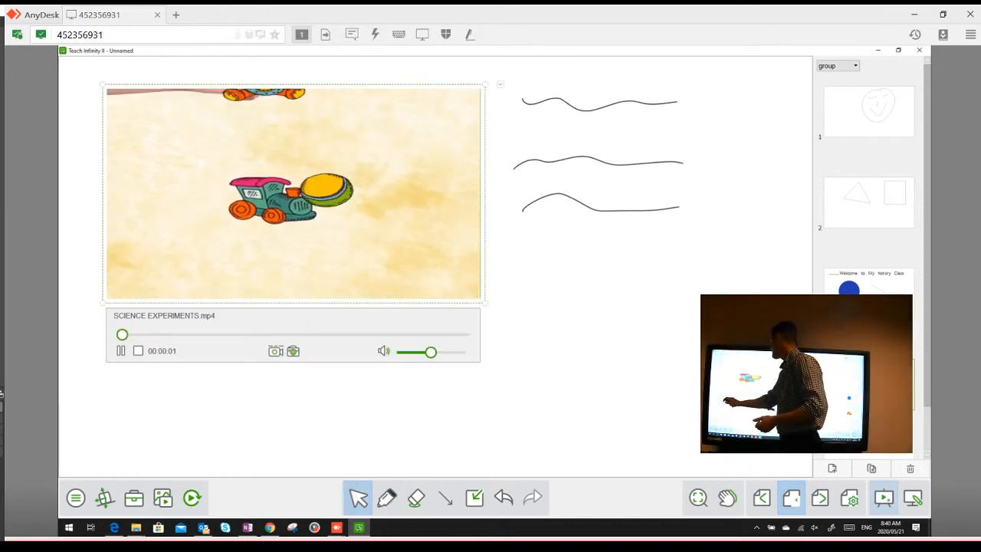
Skip ahead in the SCIENCE EXPERIMENTS.mp4 video and pause it at 00:00:51, then circle the lemons with an arrow to a handwritten "5V"
drag(123, 334, 148, 334)
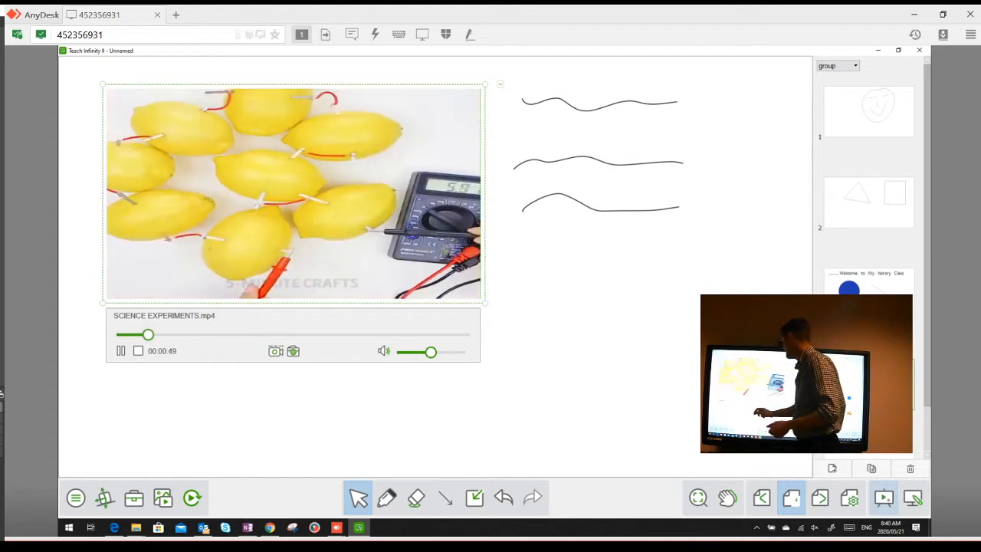
click(120, 350)
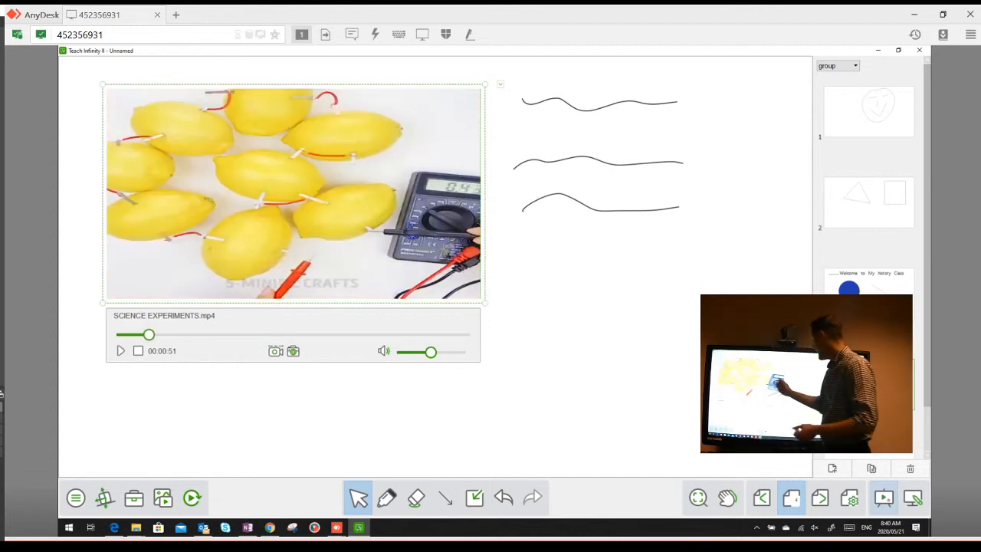
click(387, 498)
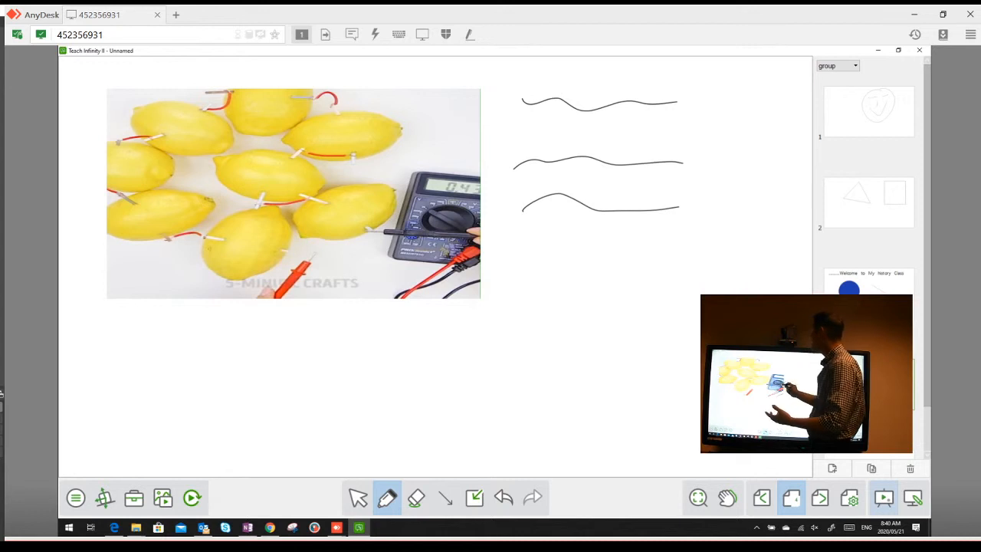
mouse_move(299, 107)
mouse_down()
mouse_move(387, 111)
mouse_move(613, 71)
mouse_move(606, 77)
mouse_move(629, 100)
mouse_up()
drag(636, 66, 696, 57)
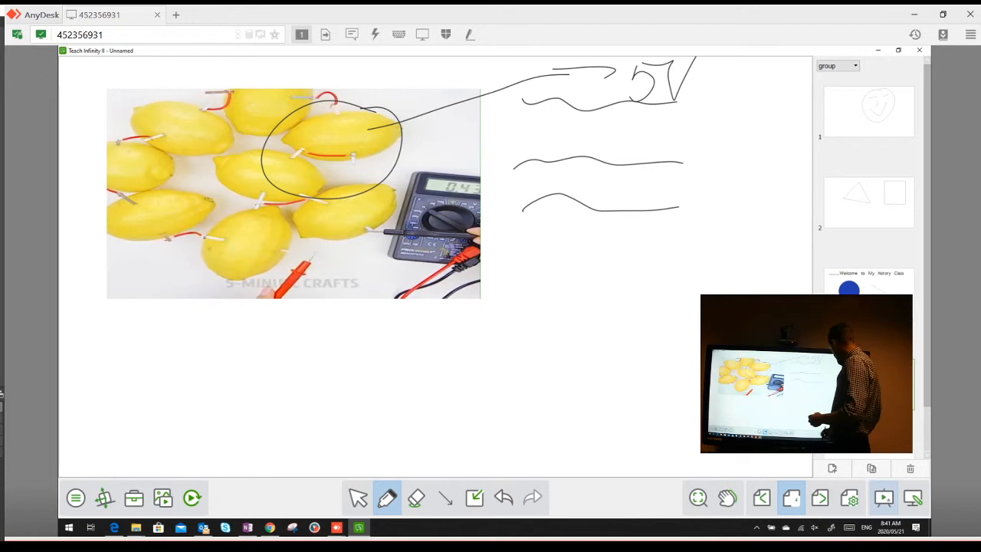
Advance to a blank page after the video page, then revisit the earlier pages and return to the video page
click(820, 498)
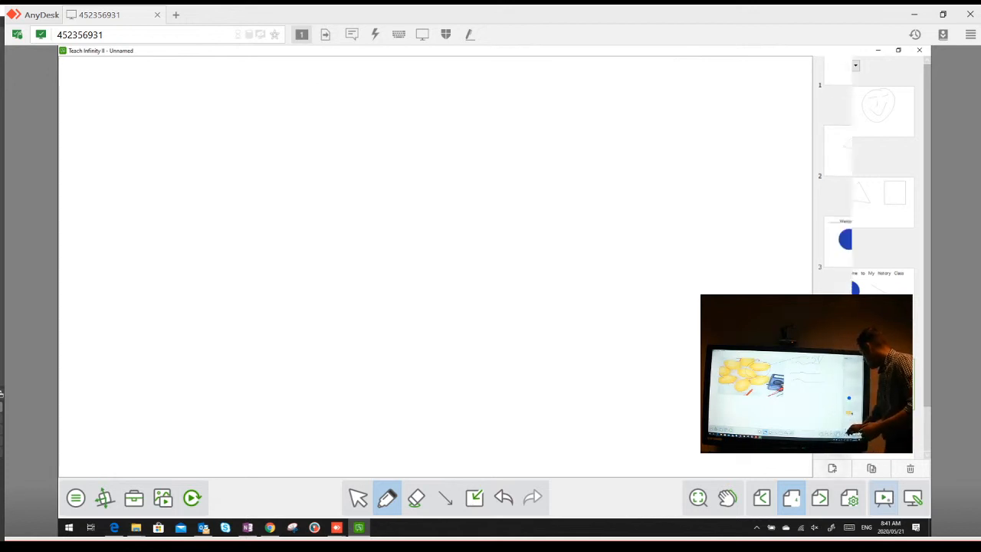
click(868, 332)
click(868, 241)
click(868, 151)
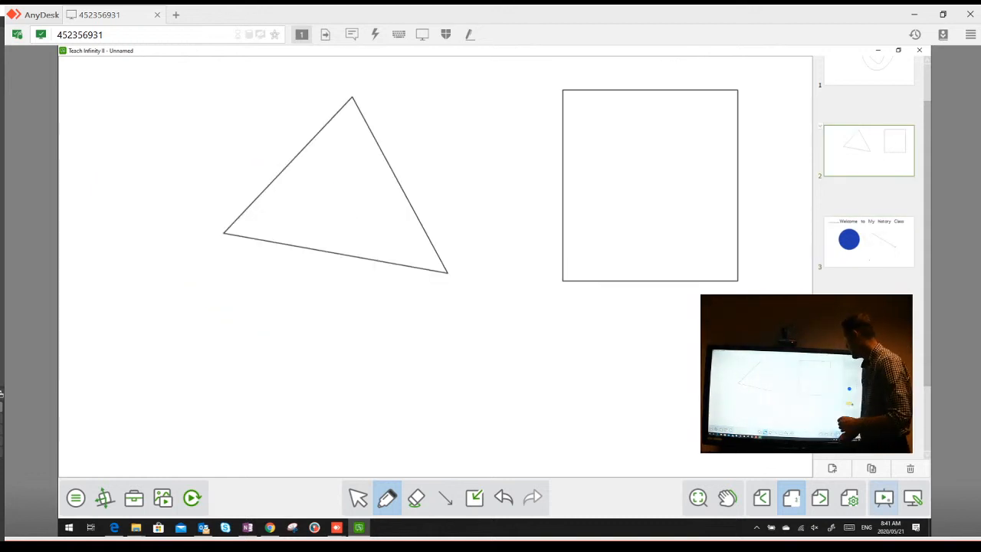
click(819, 498)
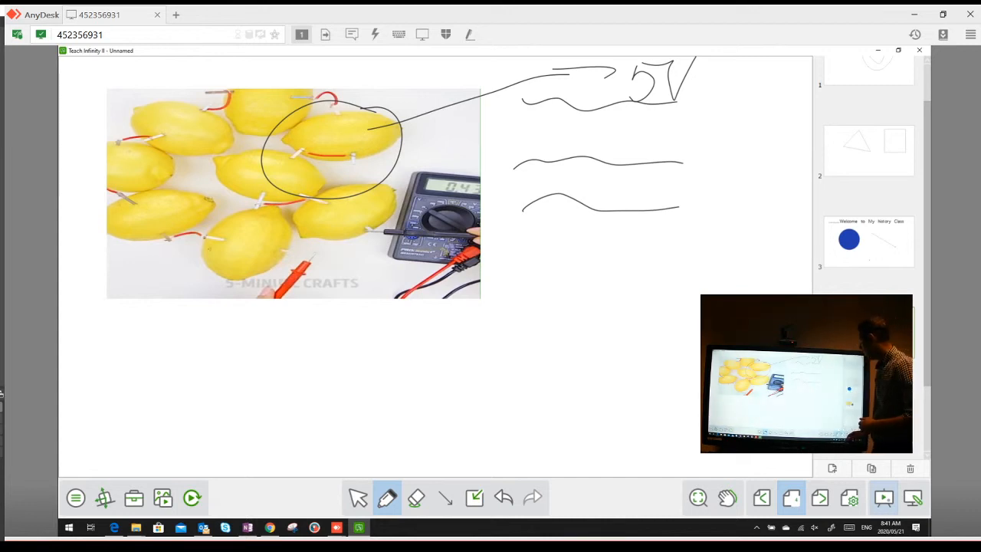
Insert the Parrot Products (Pty) Ltd - VC0001 Full HD Web Camera.mp4 video and place it over the wavy notes beside the lemon video
click(473, 497)
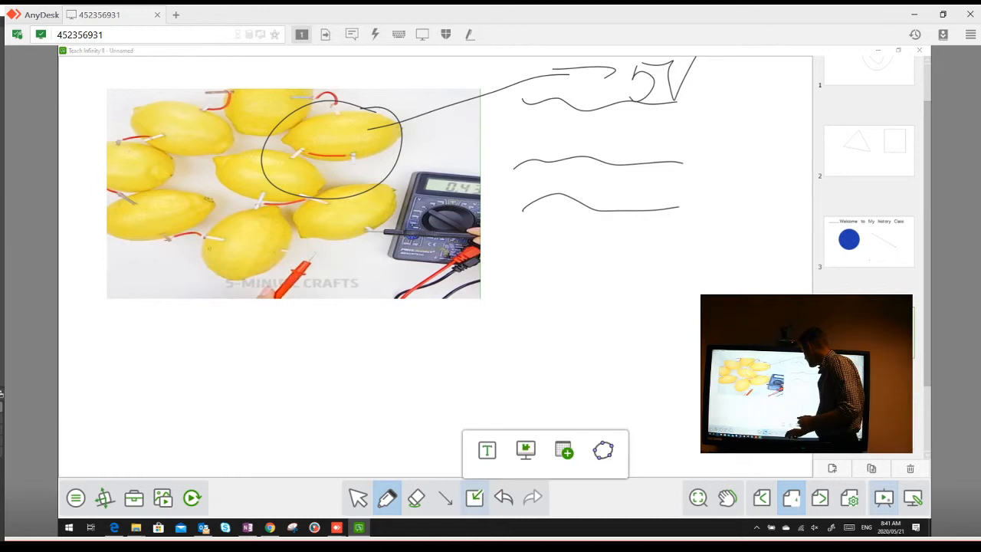
click(526, 450)
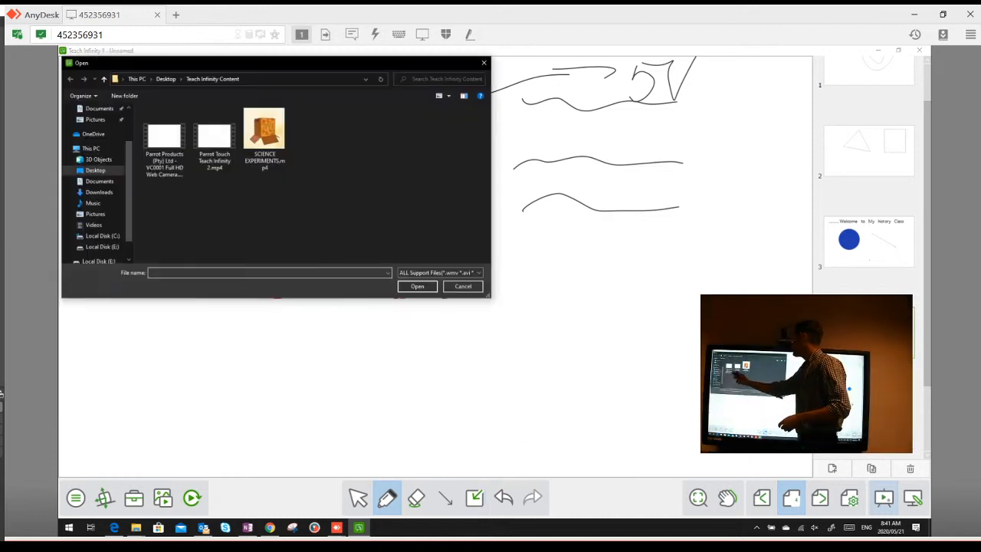
click(164, 143)
click(417, 286)
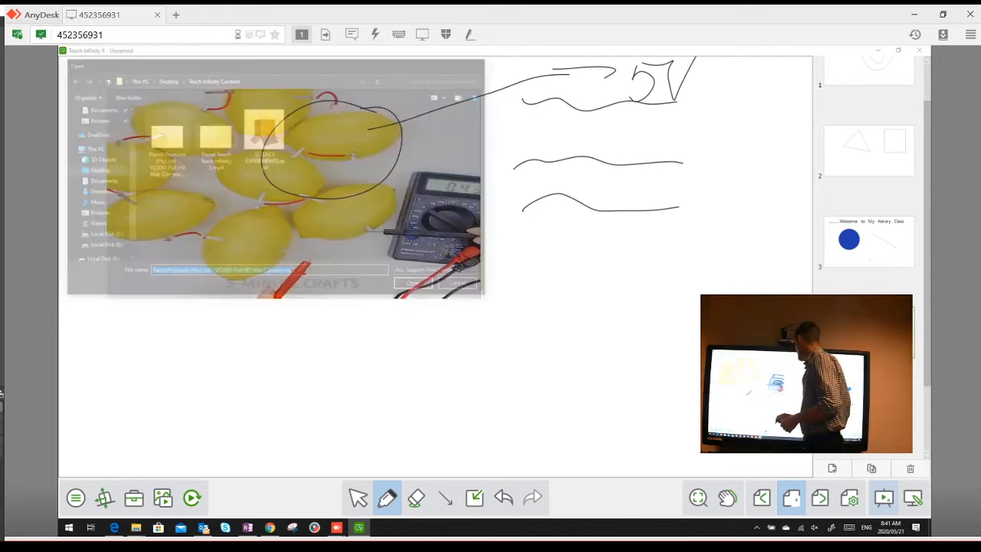
drag(435, 267, 600, 187)
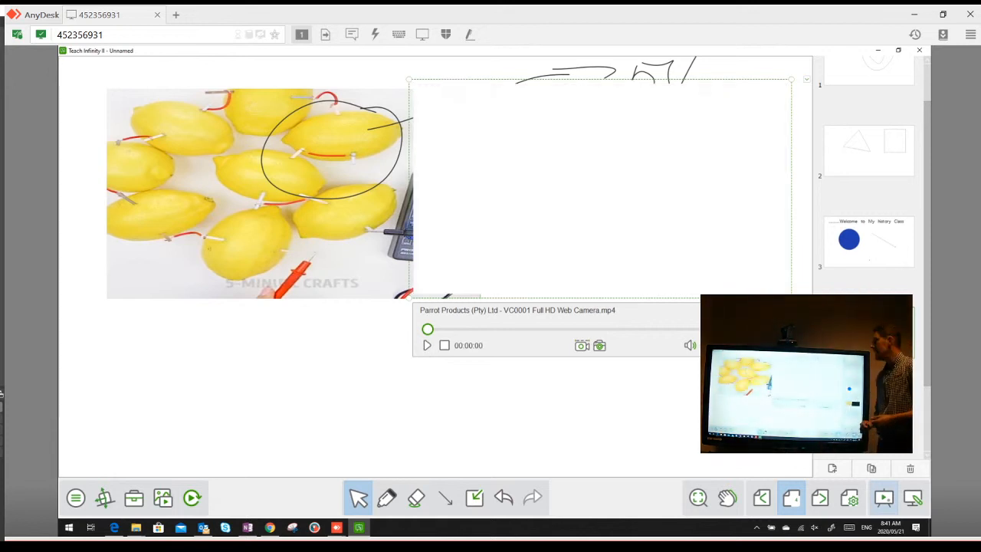
Play the web camera video, skip ahead in it, and pause it at 00:00:14
click(426, 346)
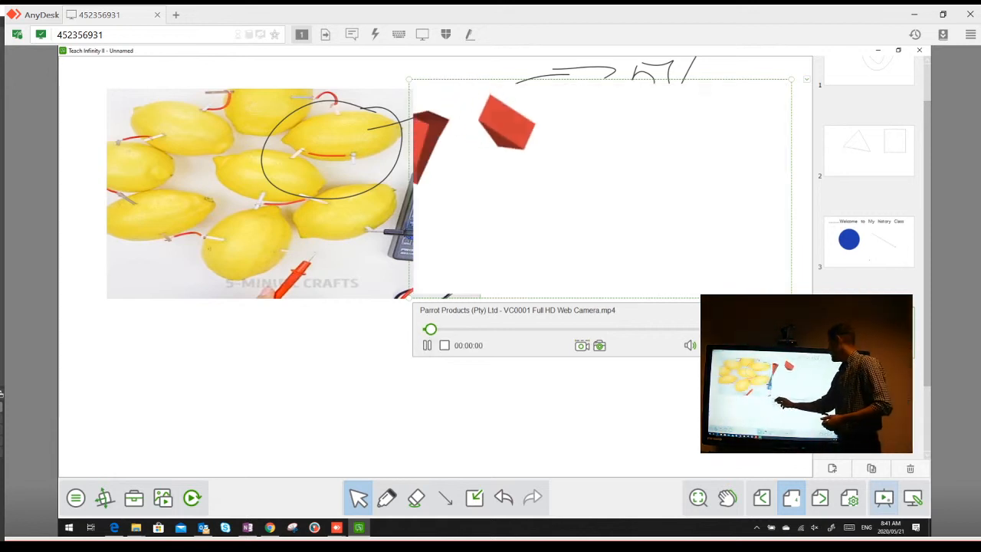
drag(456, 329, 516, 328)
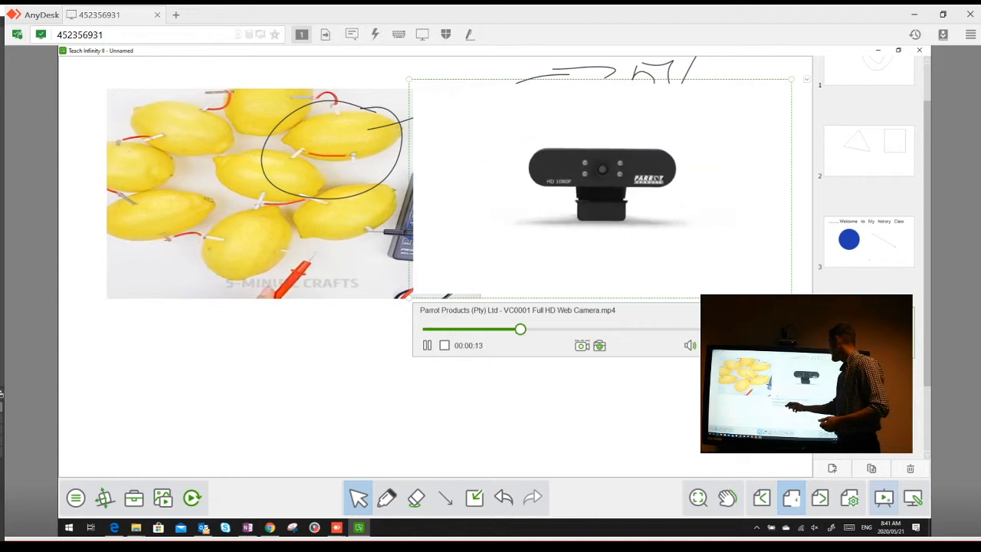
click(426, 346)
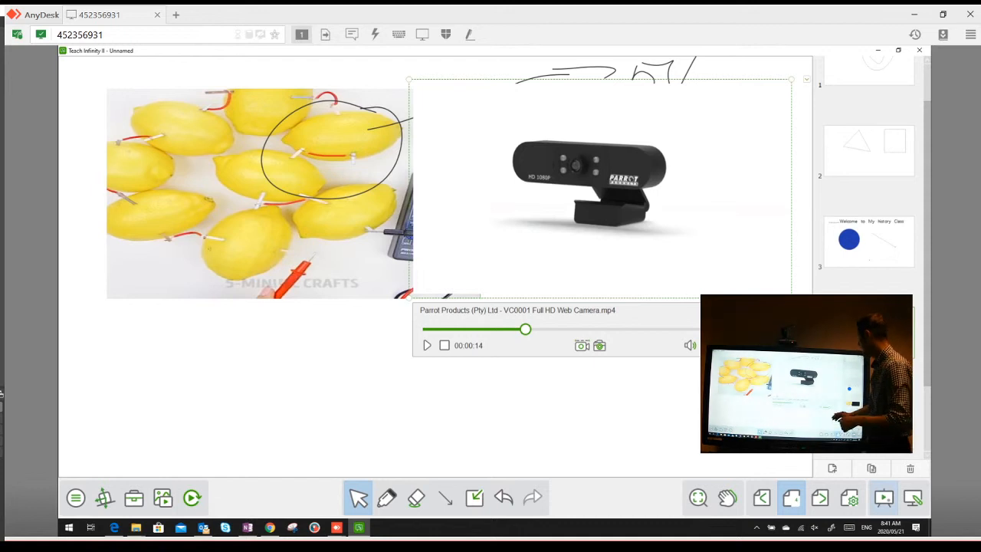
Turn on the clip capture mode of the web camera video and move the video below the lemon video
click(583, 345)
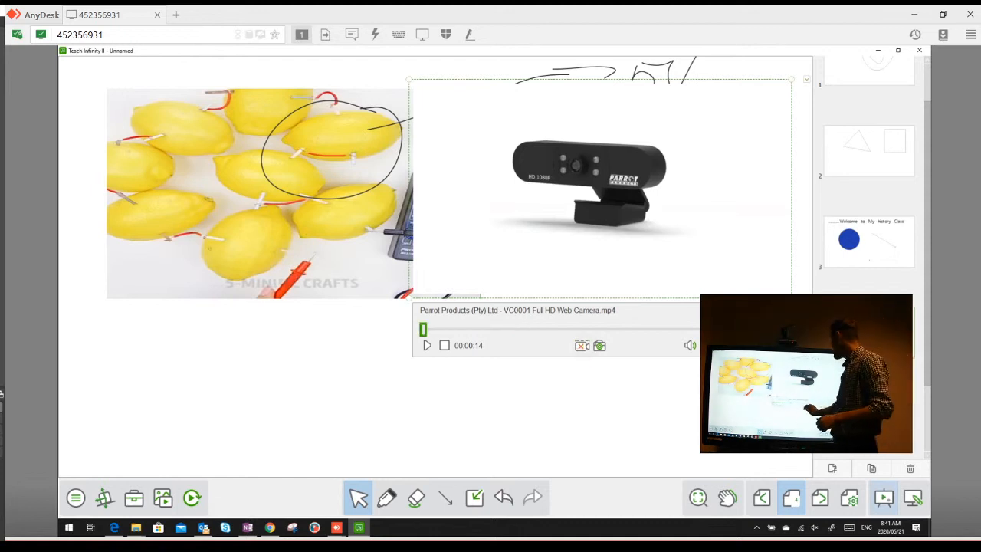
drag(635, 218, 289, 430)
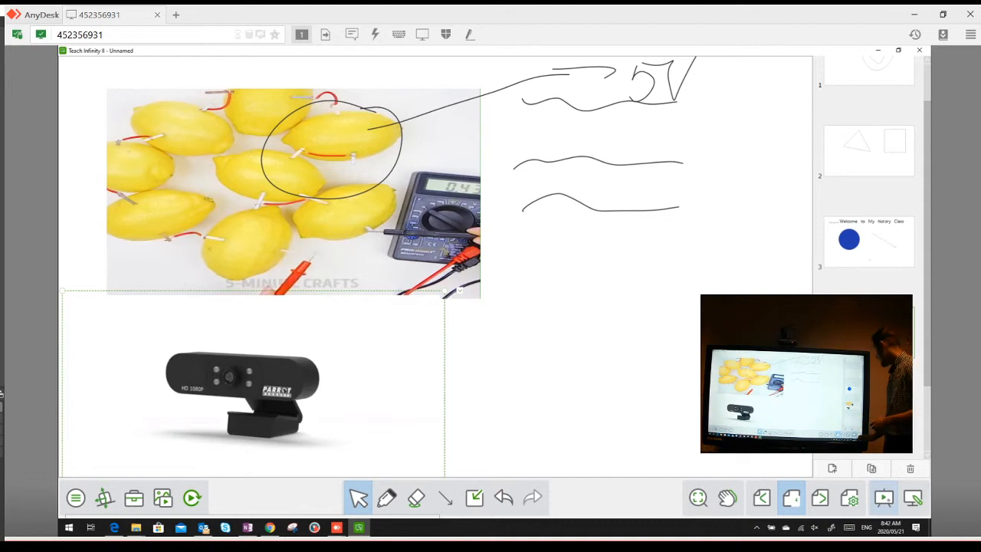
Switch to desktop annotation and, with a light blue Smooth Pen, circle the listed files and draw an arrow from them
click(913, 498)
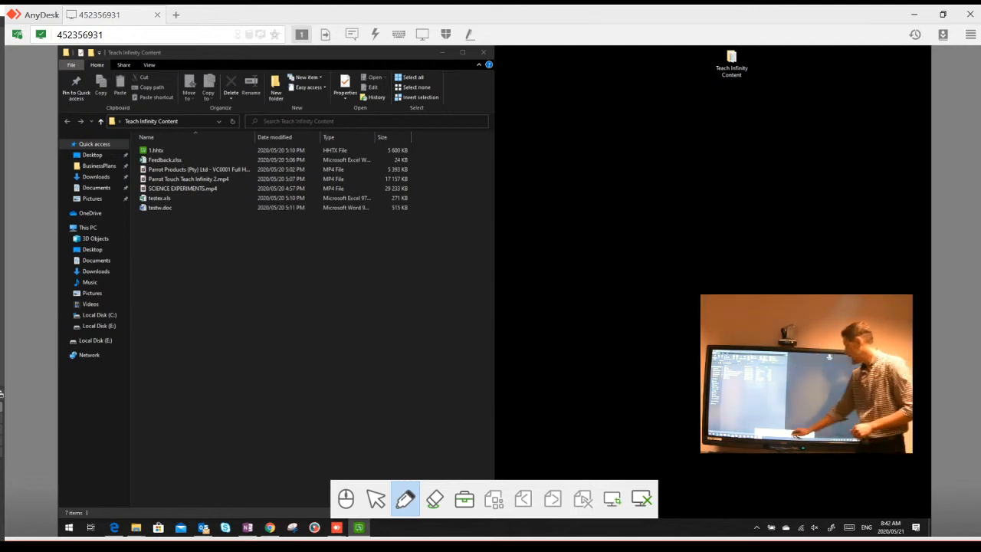
click(405, 498)
click(448, 434)
mouse_move(228, 134)
mouse_down()
mouse_move(250, 184)
mouse_move(199, 121)
mouse_up()
drag(204, 175, 429, 136)
mouse_move(427, 105)
mouse_down()
mouse_move(440, 106)
mouse_move(374, 199)
mouse_up()
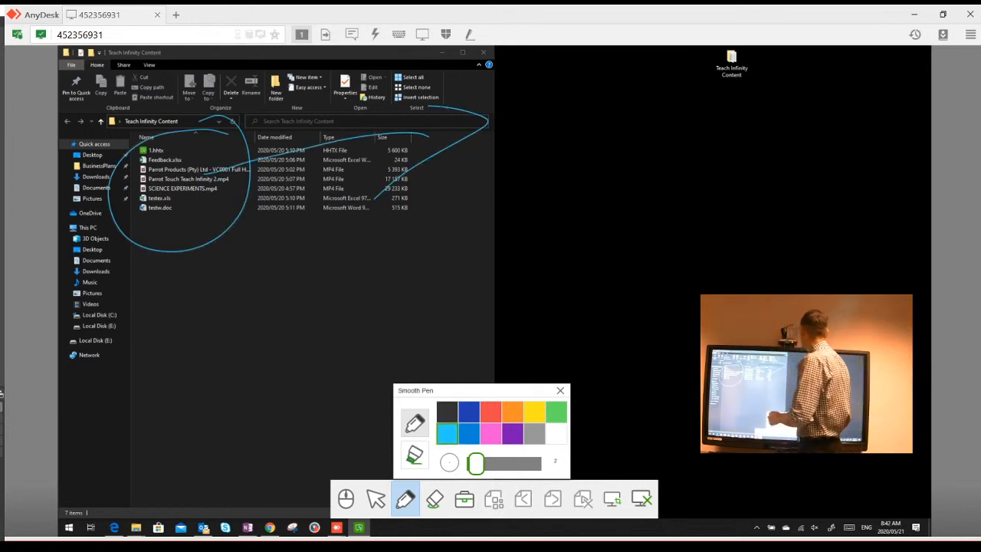
Handwrite "These are Icons" in light blue on the empty desktop area beside the folder window, then return to the whiteboard
mouse_move(518, 95)
mouse_down()
mouse_move(567, 73)
mouse_move(548, 176)
mouse_up()
mouse_move(570, 79)
mouse_down()
mouse_move(573, 129)
mouse_move(725, 141)
mouse_up()
mouse_move(777, 103)
mouse_down()
mouse_move(766, 140)
mouse_move(801, 108)
mouse_move(869, 94)
mouse_up()
drag(832, 124, 826, 153)
drag(640, 212, 640, 246)
drag(630, 191, 636, 257)
mouse_move(682, 201)
mouse_down()
mouse_move(662, 233)
mouse_move(689, 264)
mouse_up()
mouse_move(726, 214)
mouse_down()
mouse_move(702, 229)
mouse_move(764, 230)
mouse_up()
drag(808, 197, 789, 260)
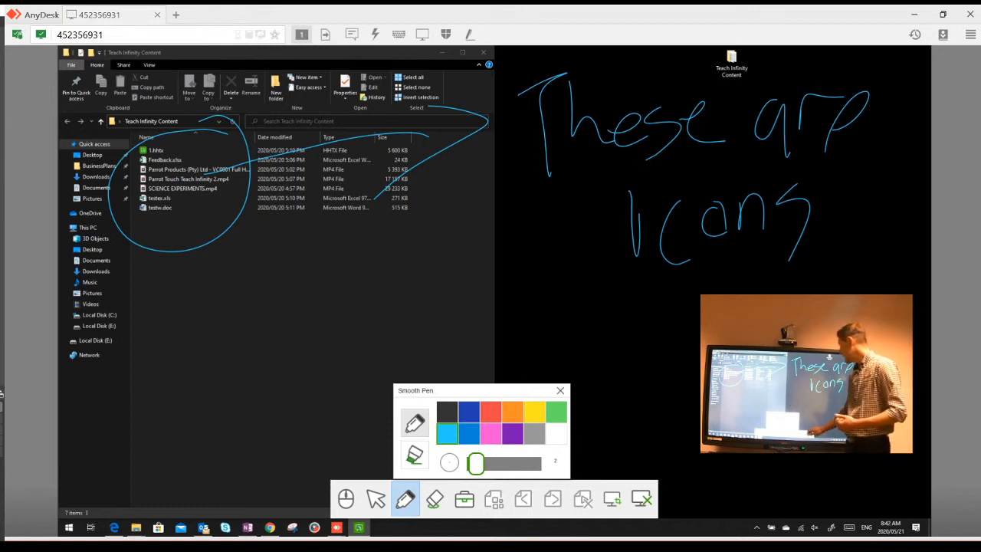
click(612, 499)
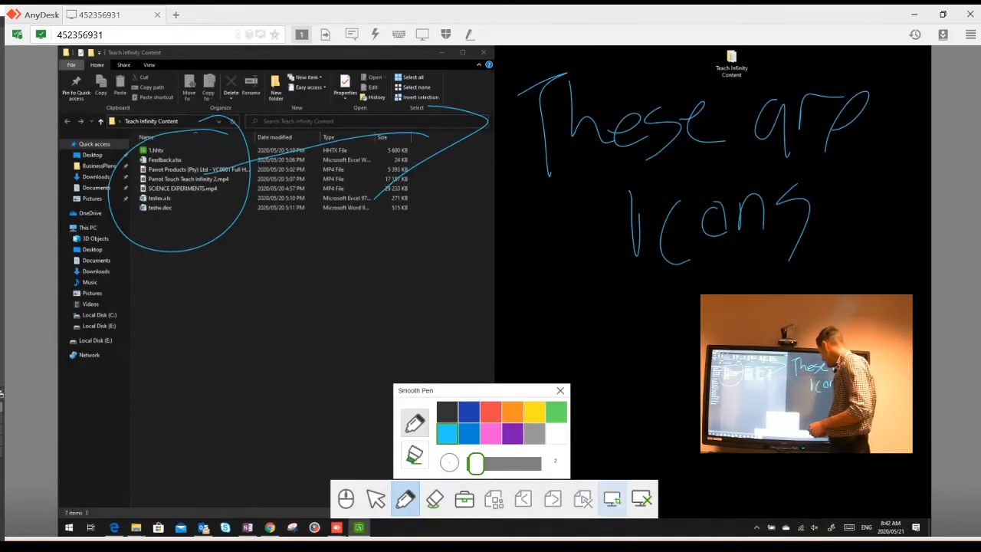
click(642, 499)
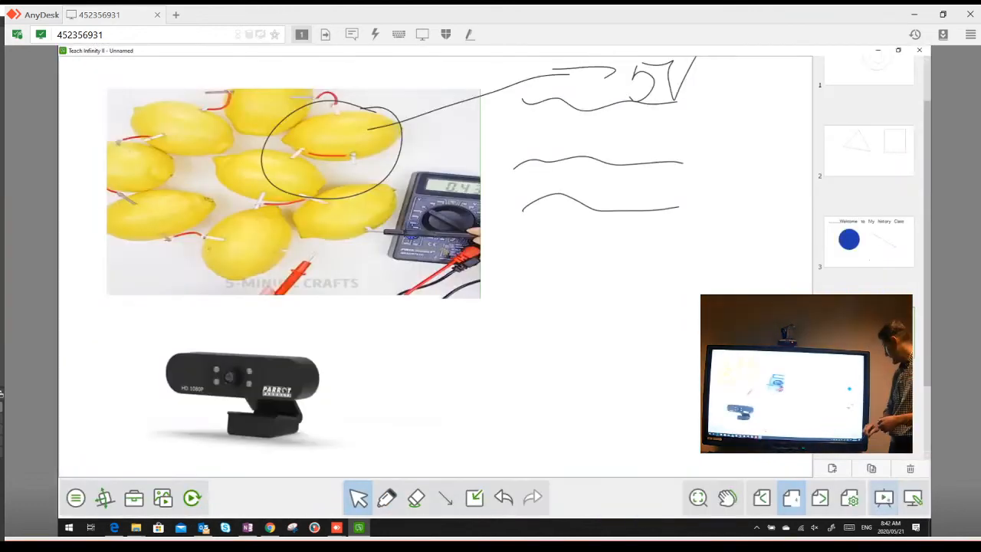
Return to the desktop in mouse mode, switch to Chrome, and pause the YouTube video Volcanoes 101 at 0:07
click(913, 498)
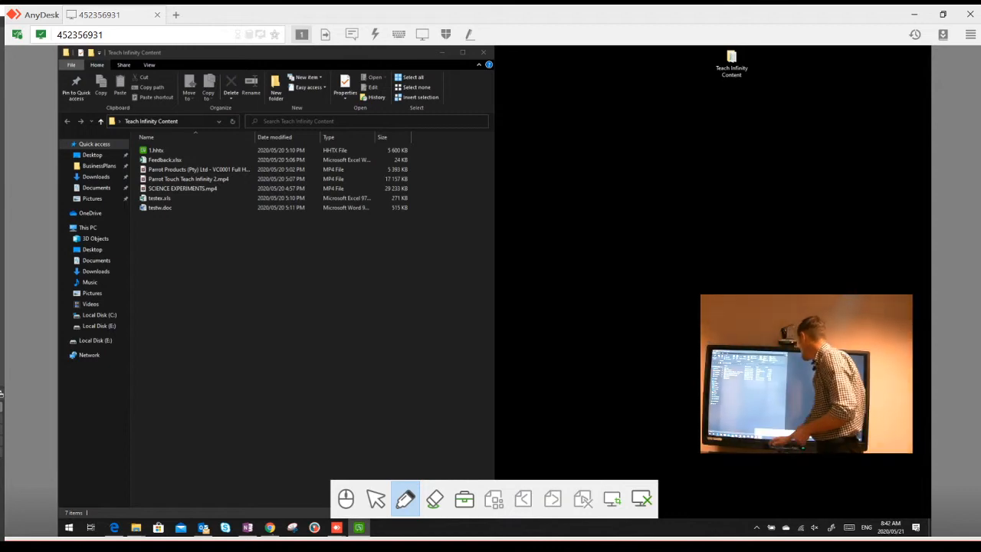
click(345, 499)
click(269, 527)
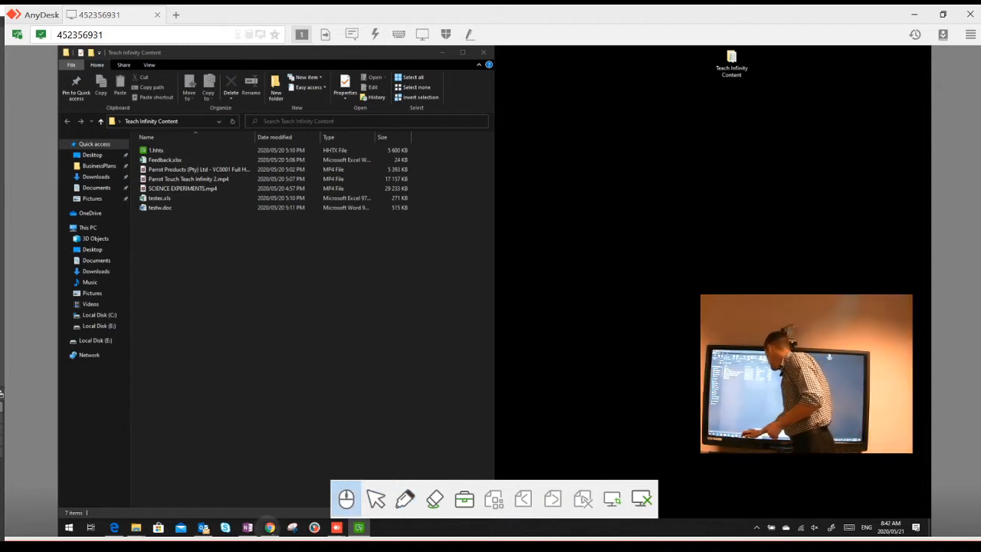
click(490, 314)
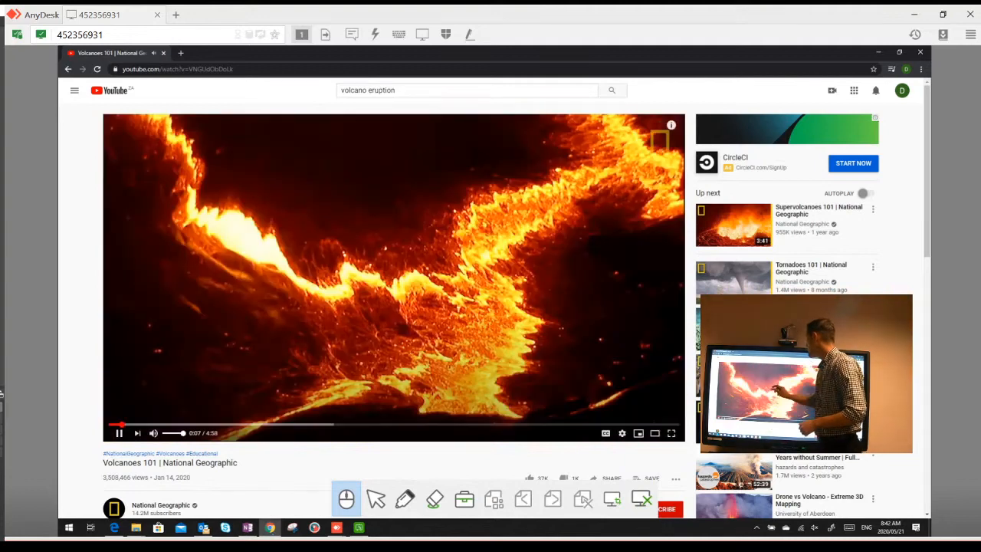
click(464, 287)
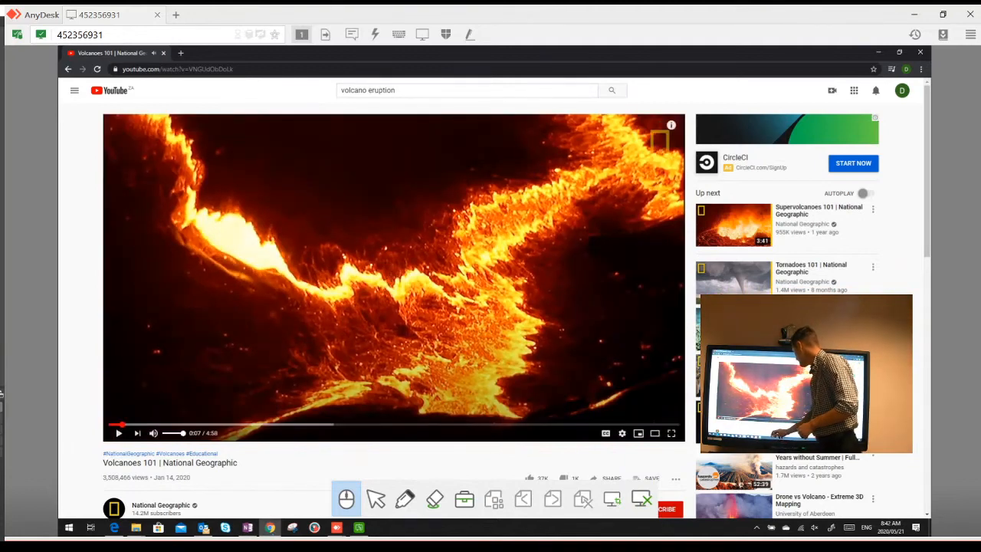
Circle part of the lava flow on the paused video, draw an arrow from it, and return to the whiteboard
click(405, 499)
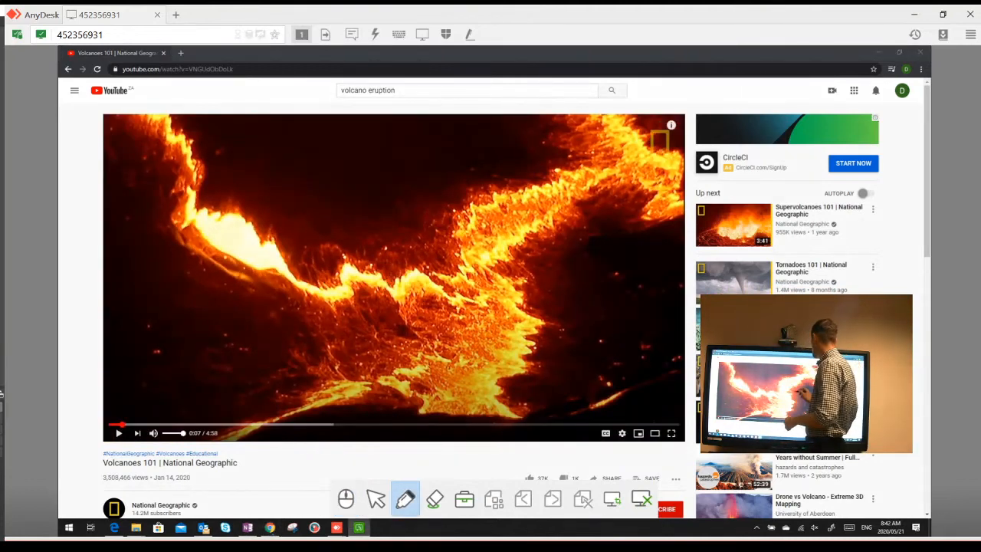
mouse_move(594, 144)
mouse_down()
mouse_move(605, 165)
mouse_move(491, 260)
mouse_move(356, 444)
mouse_move(333, 432)
mouse_move(403, 422)
mouse_up()
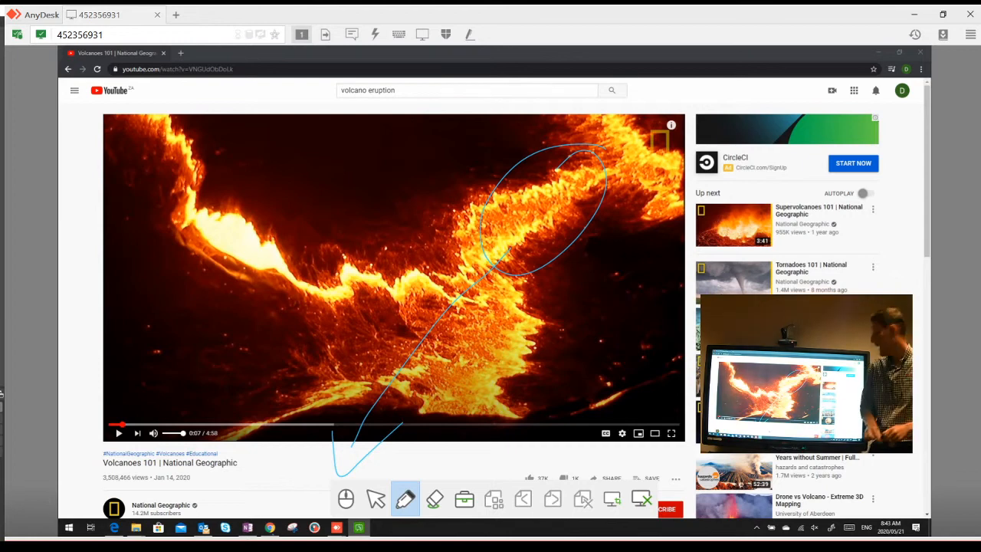
click(641, 499)
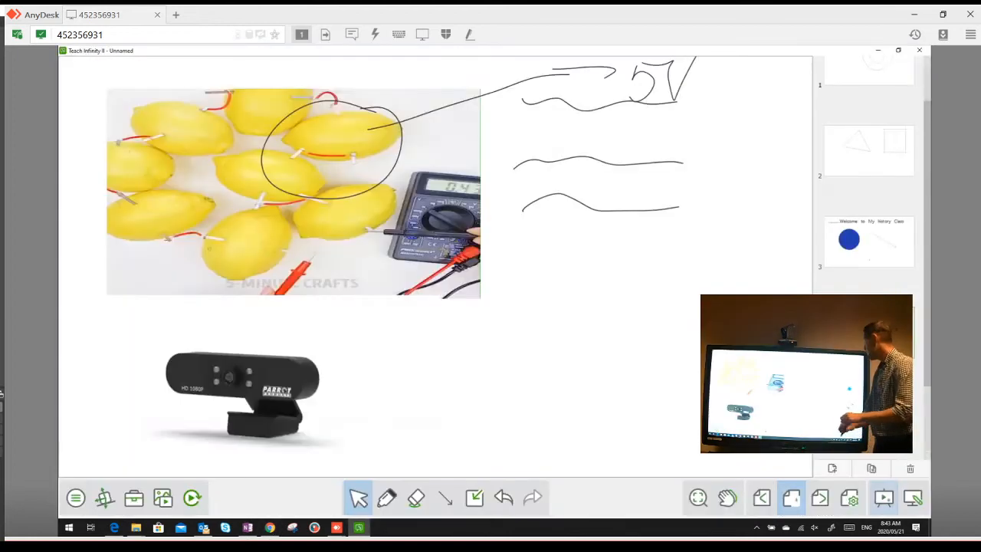
Open the blank fifth page and set its background to the blue frame image with sun and clouds
click(869, 242)
click(869, 422)
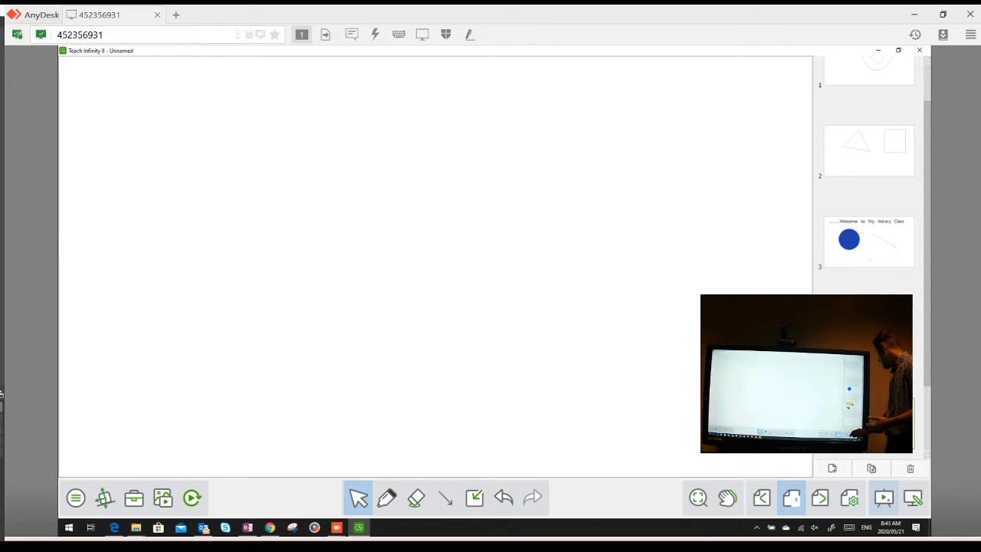
click(849, 498)
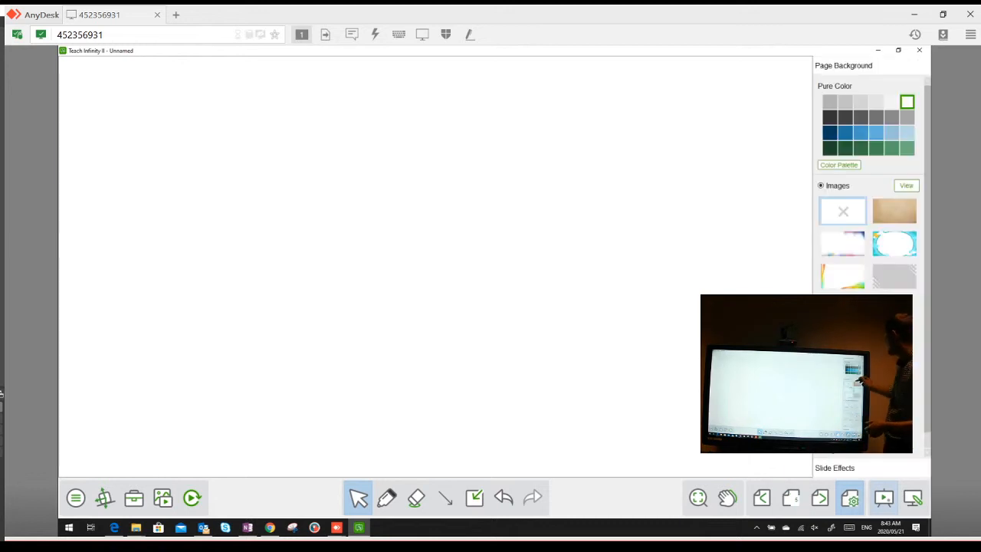
click(842, 244)
click(894, 244)
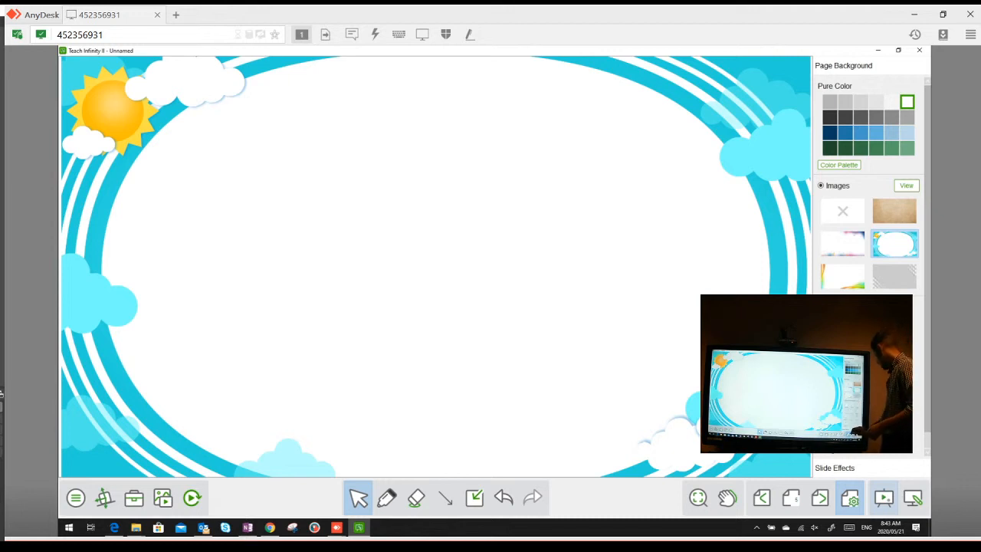
Add a new page and try the music staff background, then set the page background to the green grid of writing squares
click(791, 498)
click(832, 468)
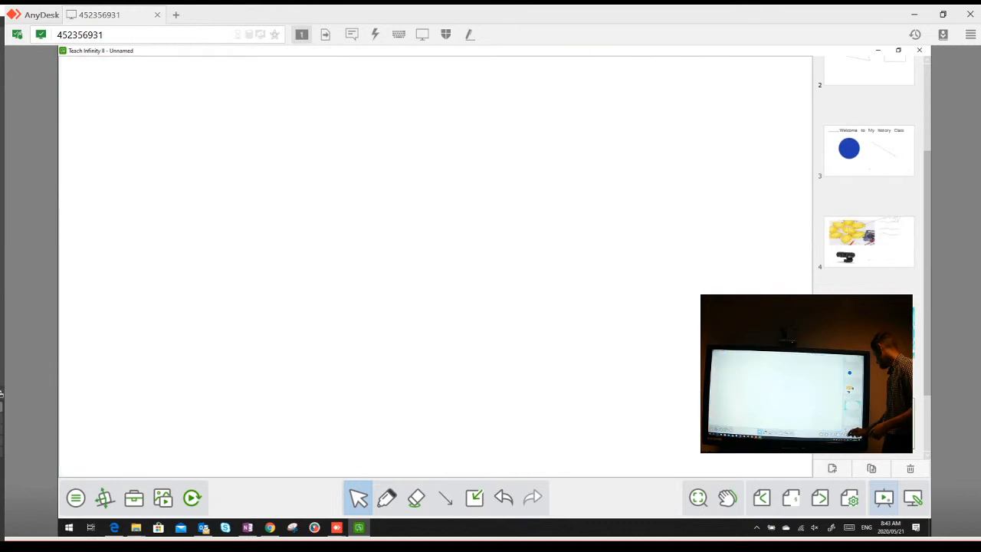
click(849, 498)
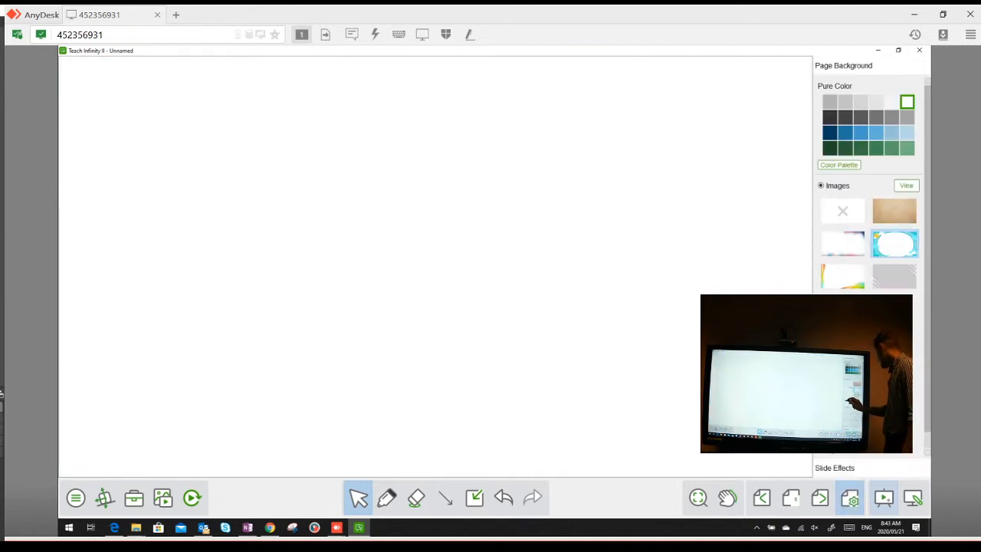
click(821, 309)
click(894, 335)
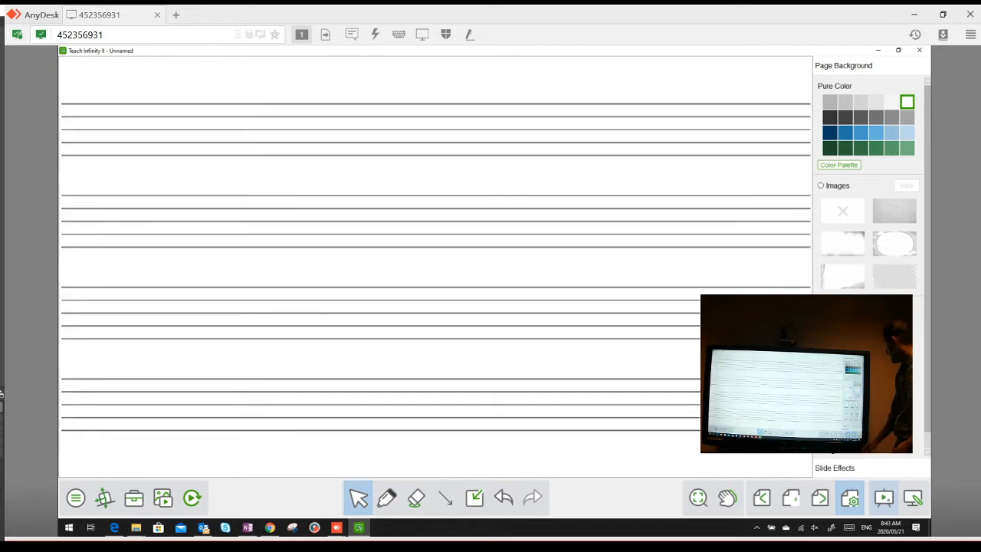
click(842, 401)
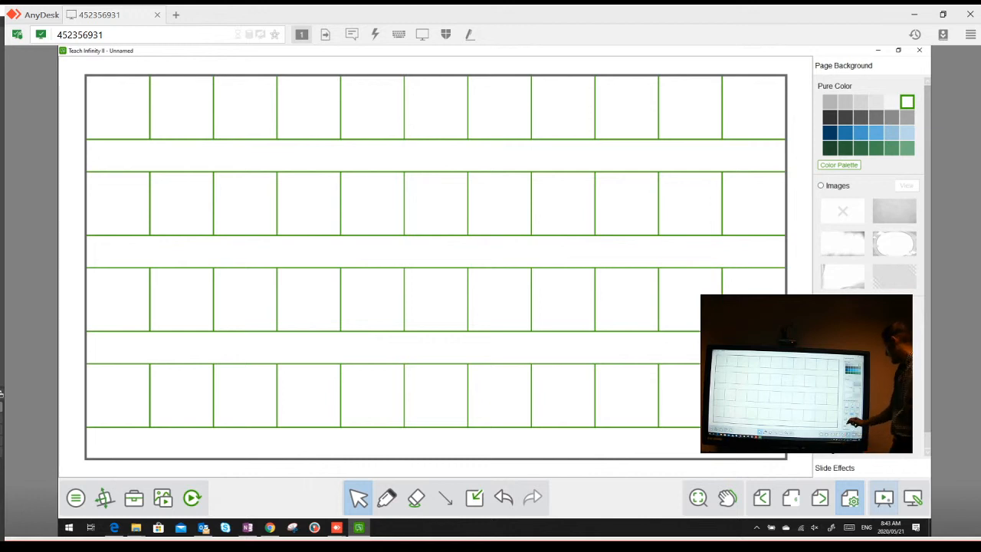
Change the page background to ruled writing lines and handwrite the letters a, b, C and T with the pen on the first line
click(842, 429)
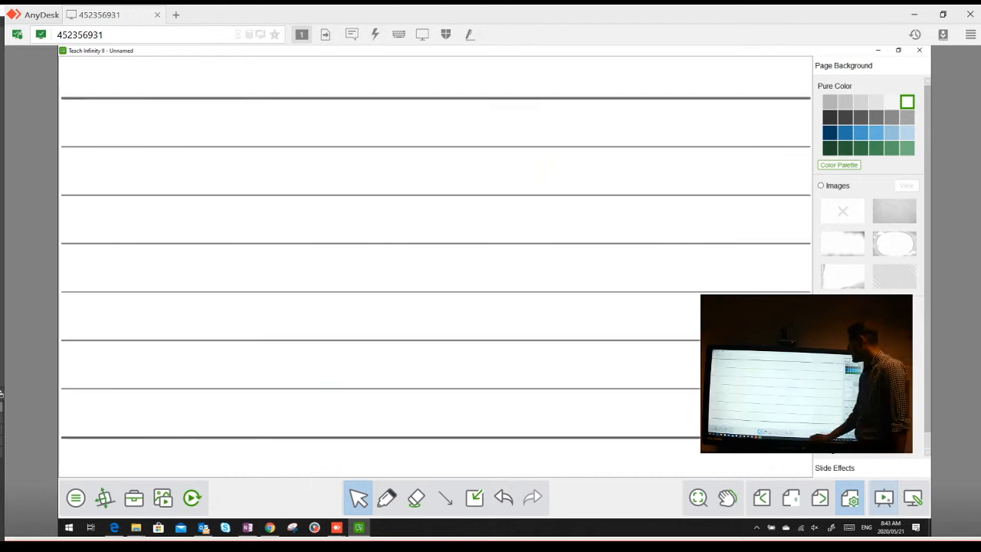
click(387, 498)
drag(272, 101, 273, 131)
mouse_move(324, 101)
mouse_down()
mouse_move(341, 132)
mouse_move(325, 136)
mouse_up()
mouse_move(406, 101)
mouse_down()
mouse_move(383, 143)
mouse_move(410, 143)
mouse_up()
drag(444, 102, 500, 98)
drag(470, 102, 470, 140)
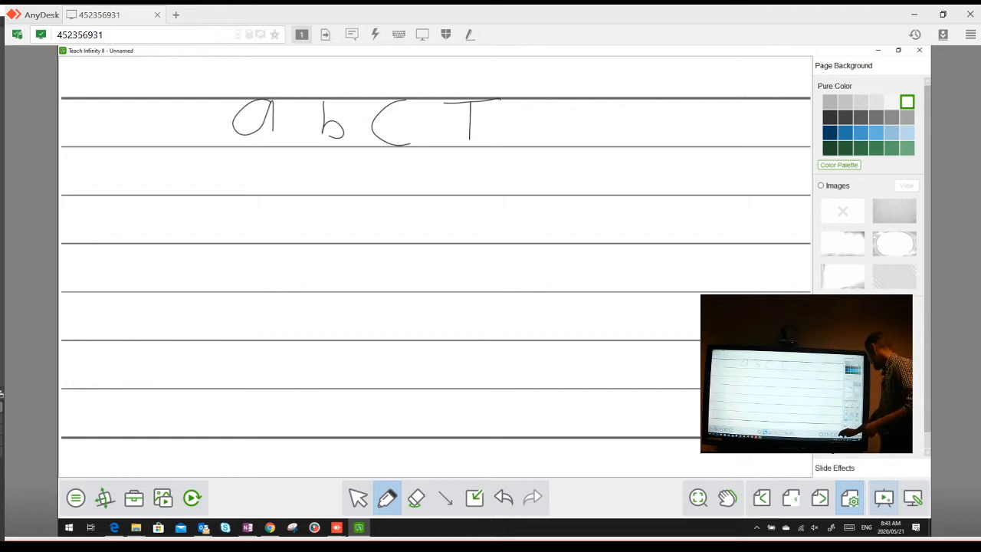
Add a new page, insert a table of five rows and five columns, and select the table to show its options
click(791, 498)
click(832, 468)
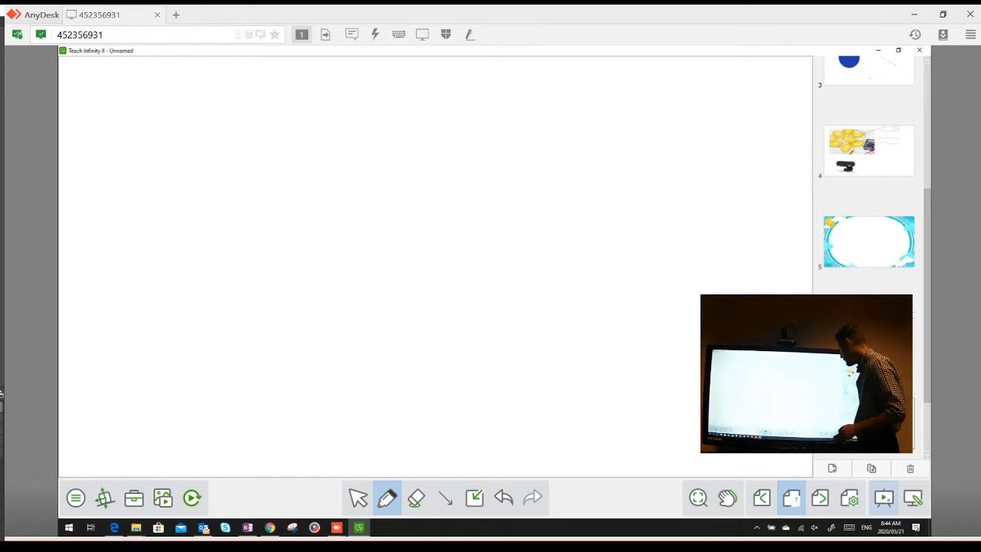
click(474, 497)
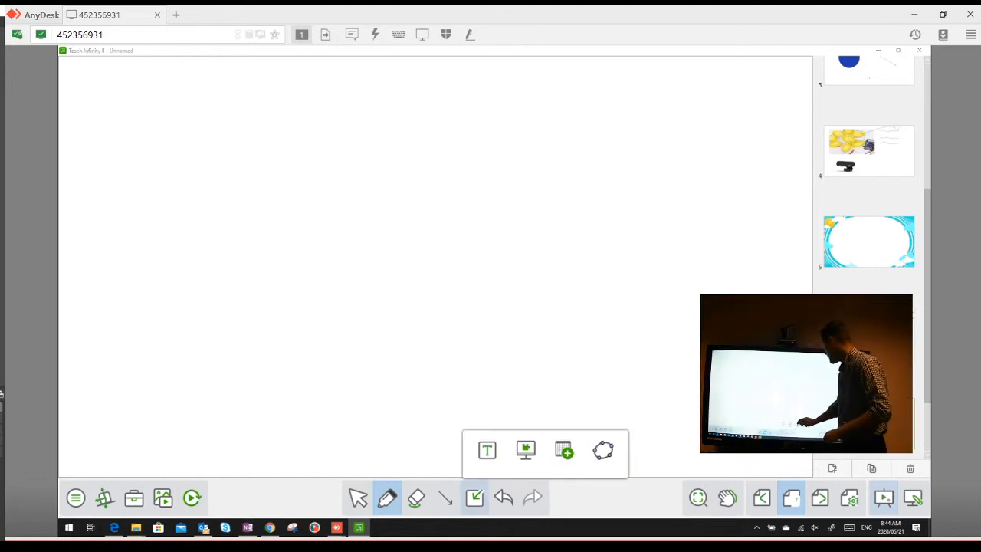
click(564, 450)
drag(502, 187, 631, 316)
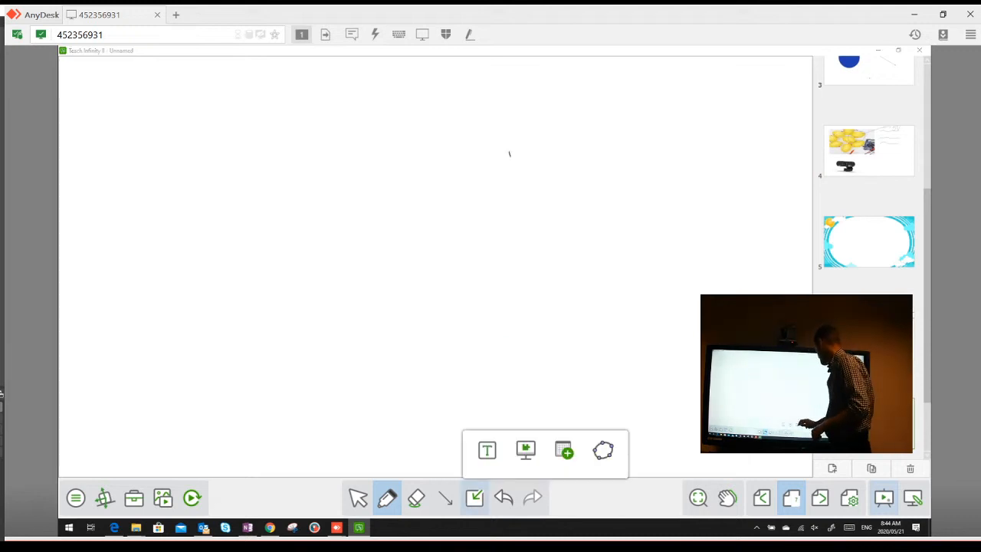
drag(502, 187, 575, 256)
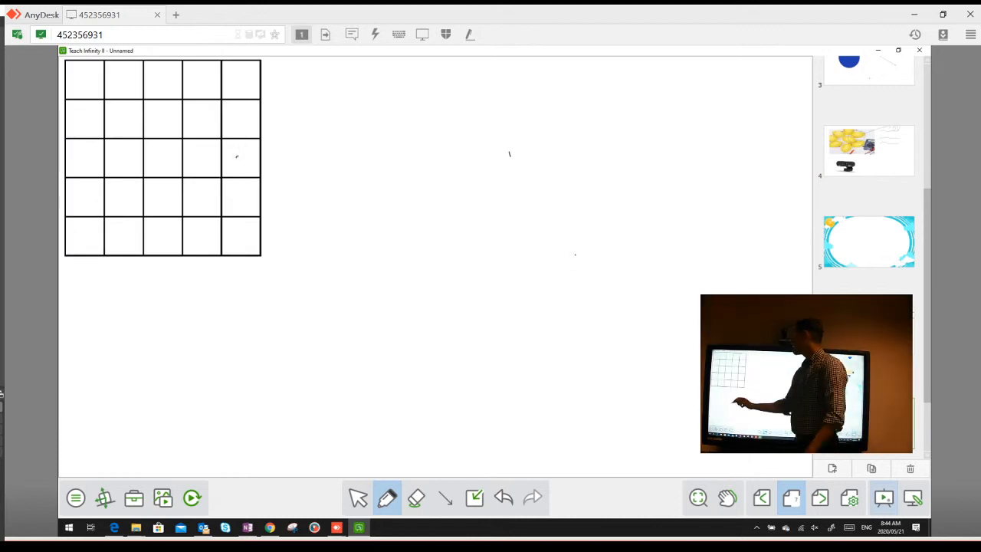
click(358, 497)
click(239, 157)
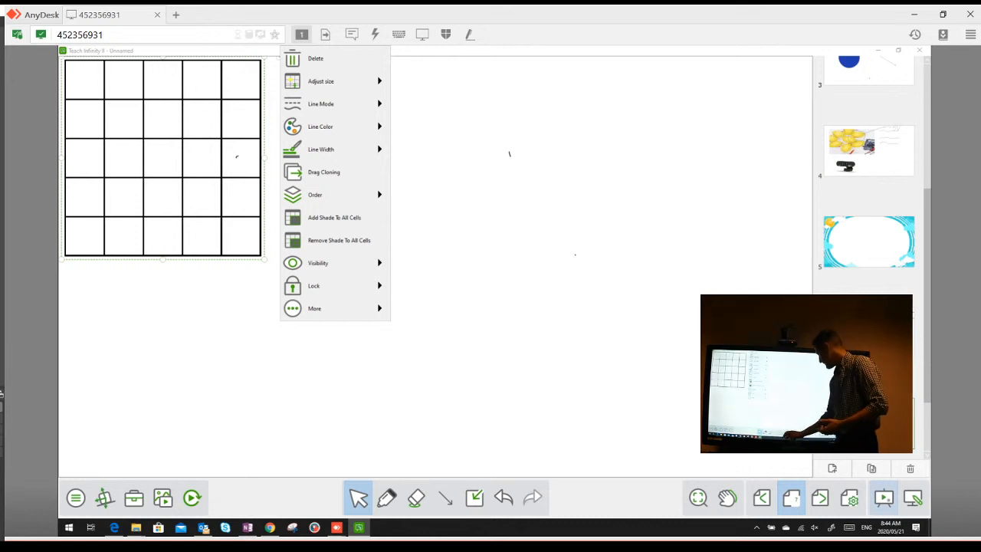
Open the file import dialog, examine the supported file types, and cancel the import
click(75, 497)
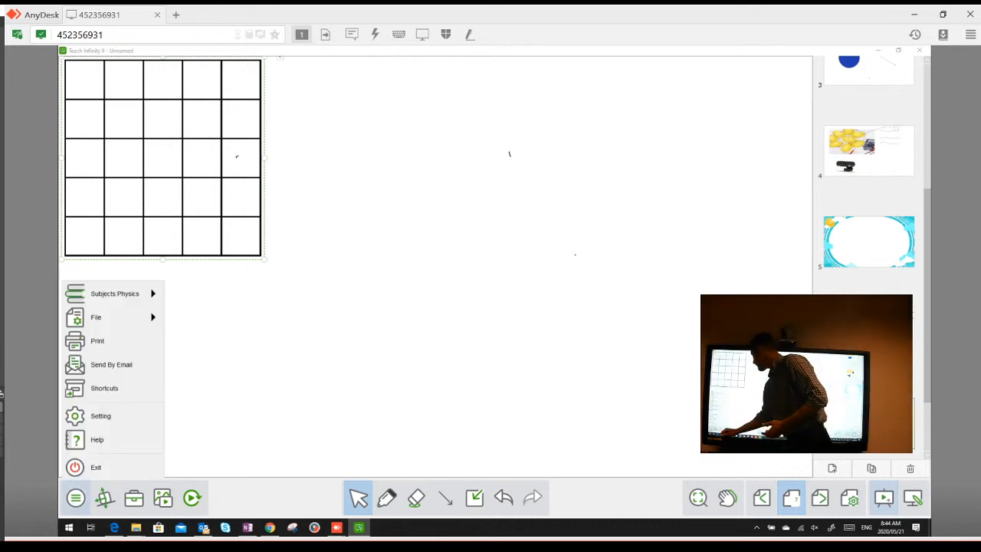
click(96, 316)
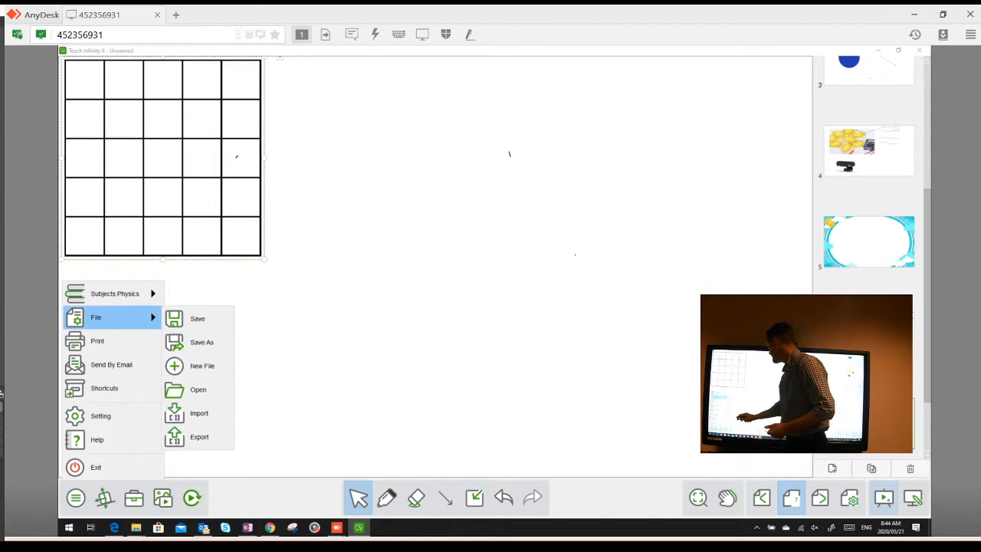
click(209, 409)
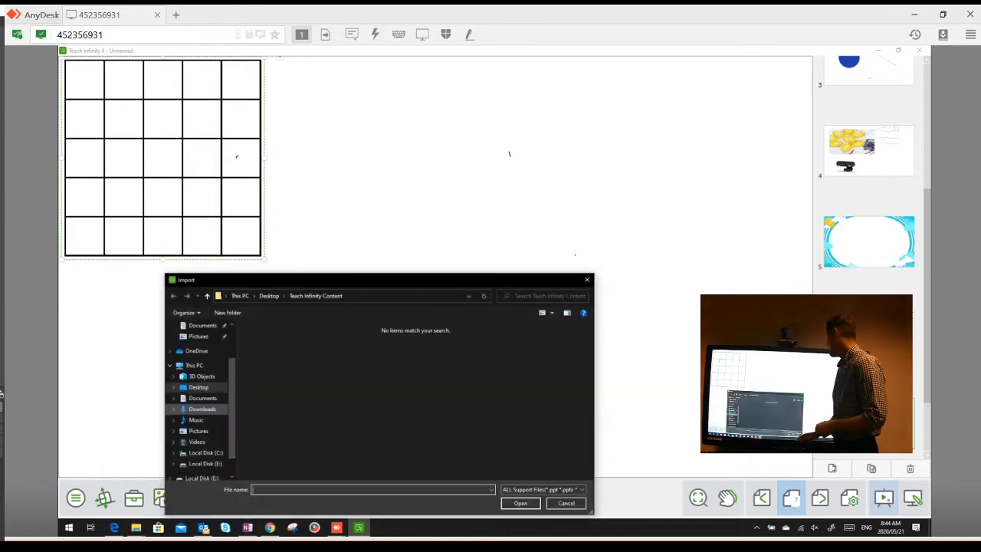
click(543, 489)
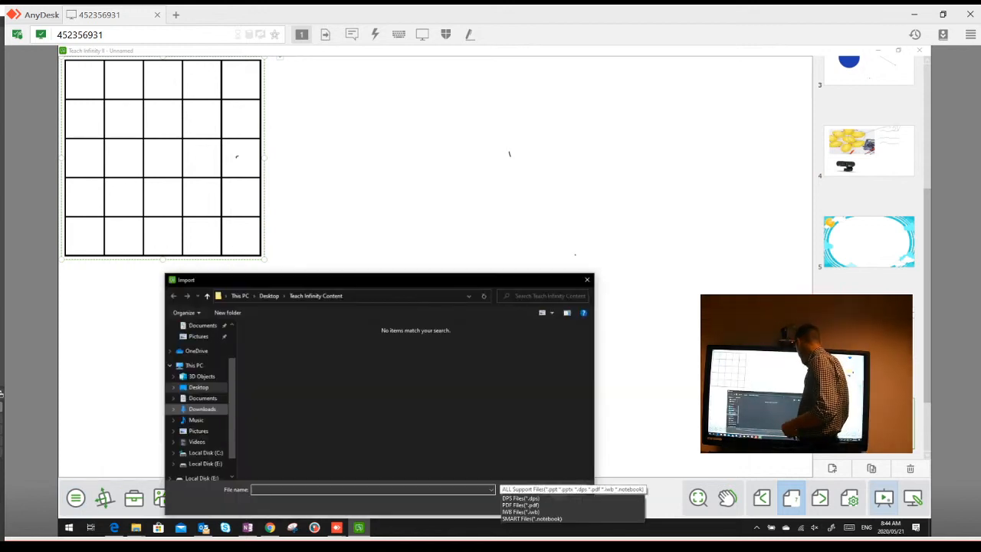
click(618, 439)
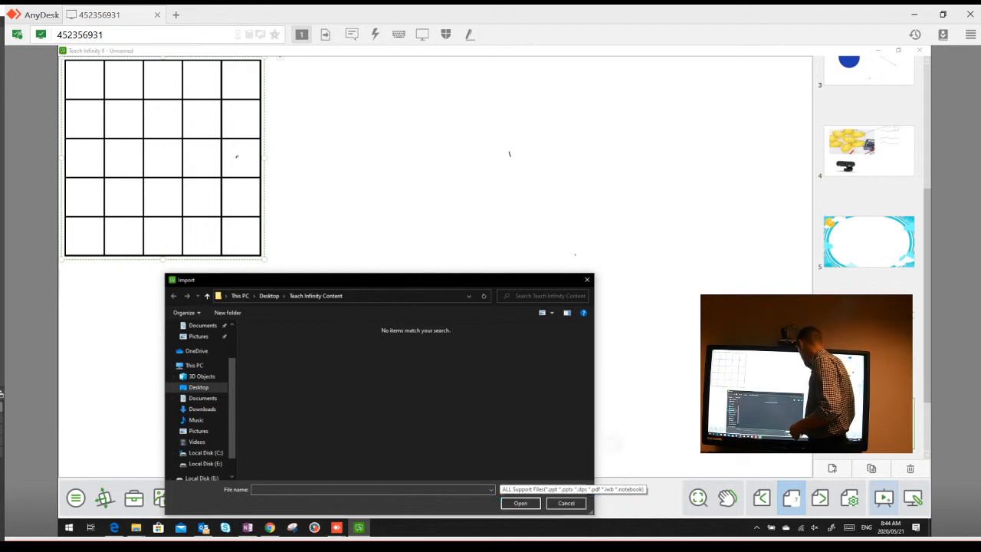
click(566, 503)
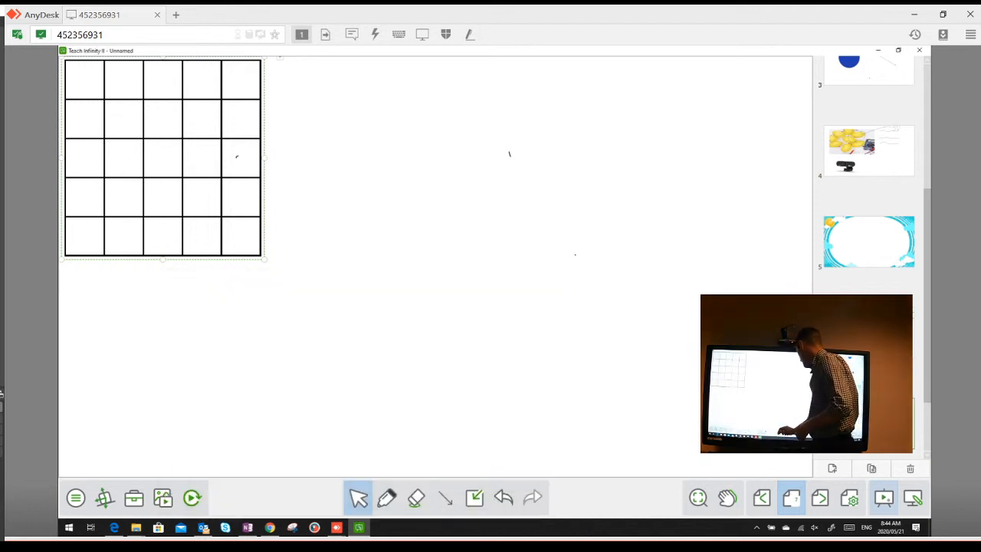
Minimise the whiteboard, open testex.xls from the Teach Infinity Content folder in Excel to view the exported page, and minimise Excel
click(75, 498)
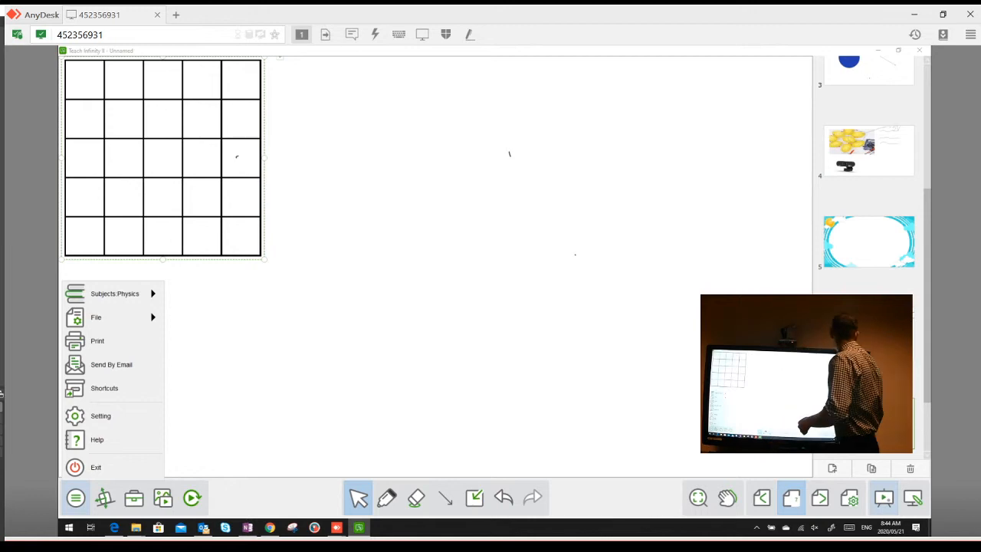
click(878, 50)
click(878, 52)
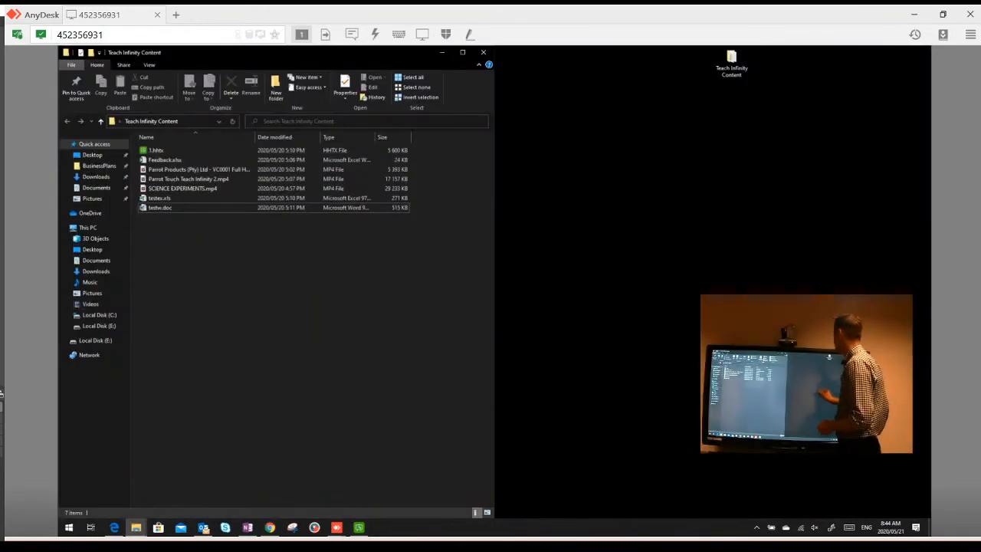
double_click(163, 198)
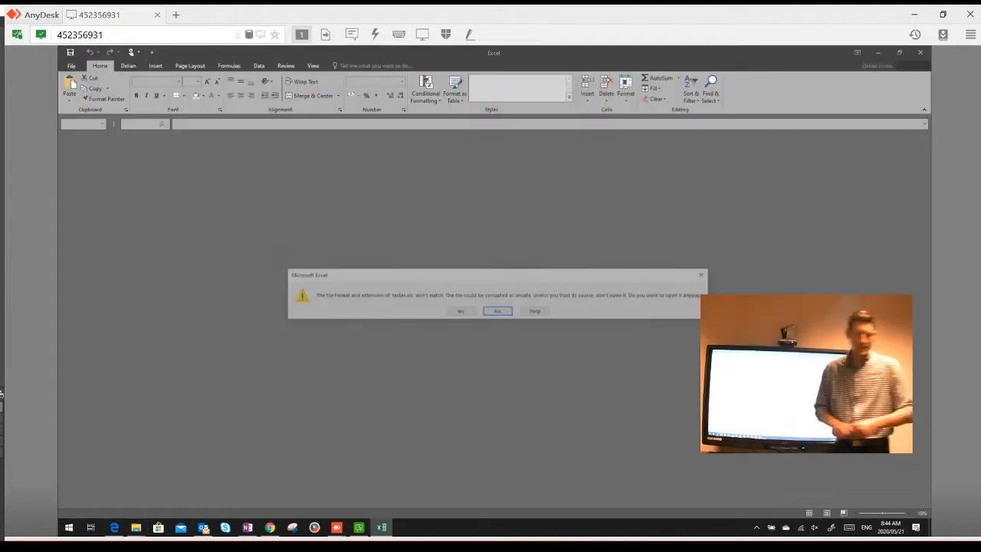
click(460, 312)
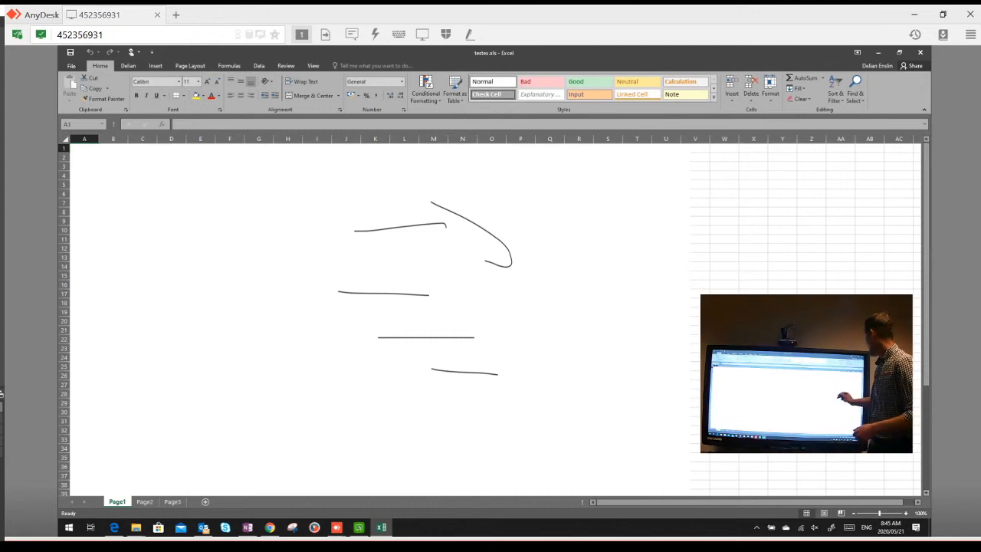
mouse_move(926, 172)
mouse_down()
mouse_move(926, 268)
mouse_move(926, 170)
mouse_up()
click(878, 52)
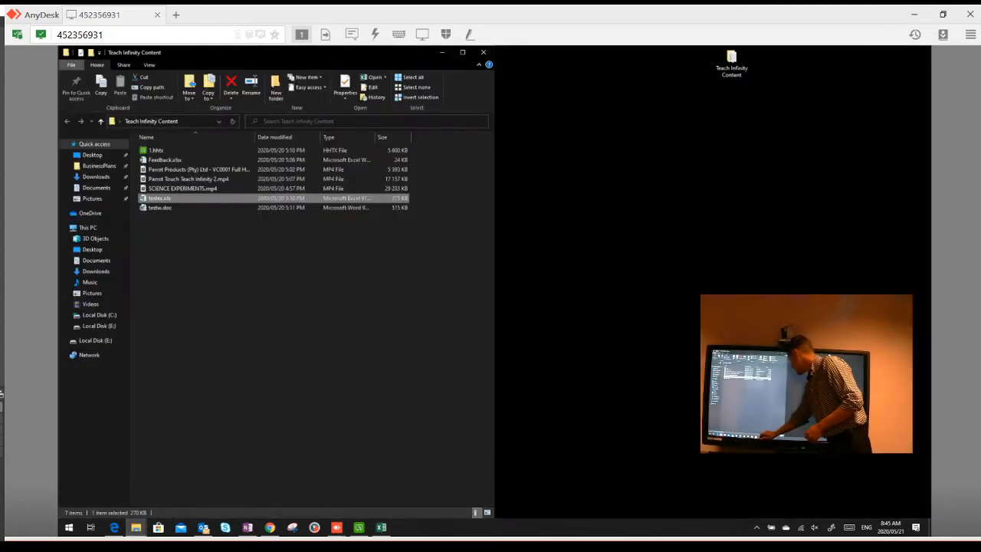
Return to the Teach Infinity II whiteboard, add a new blank page after the table page, and activate the pen
click(358, 527)
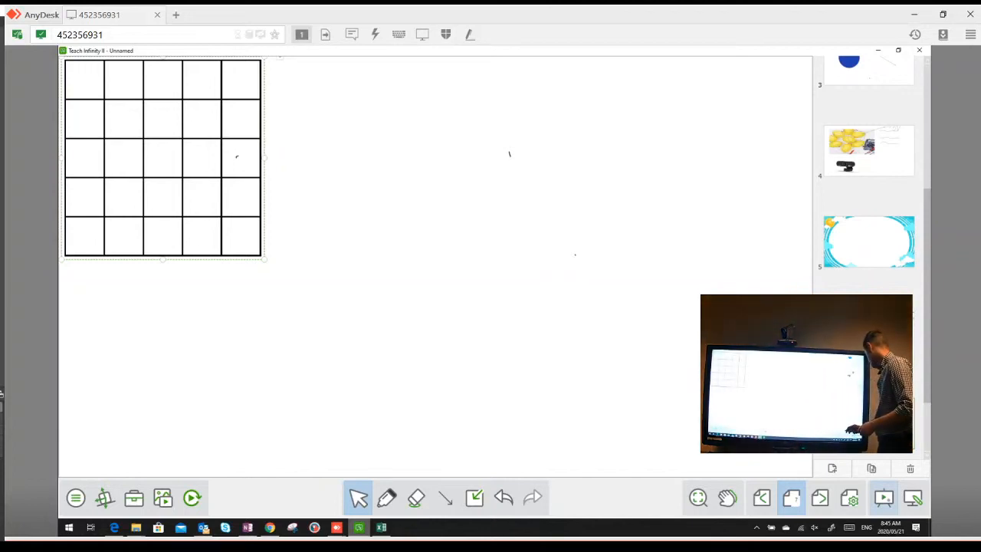
click(831, 468)
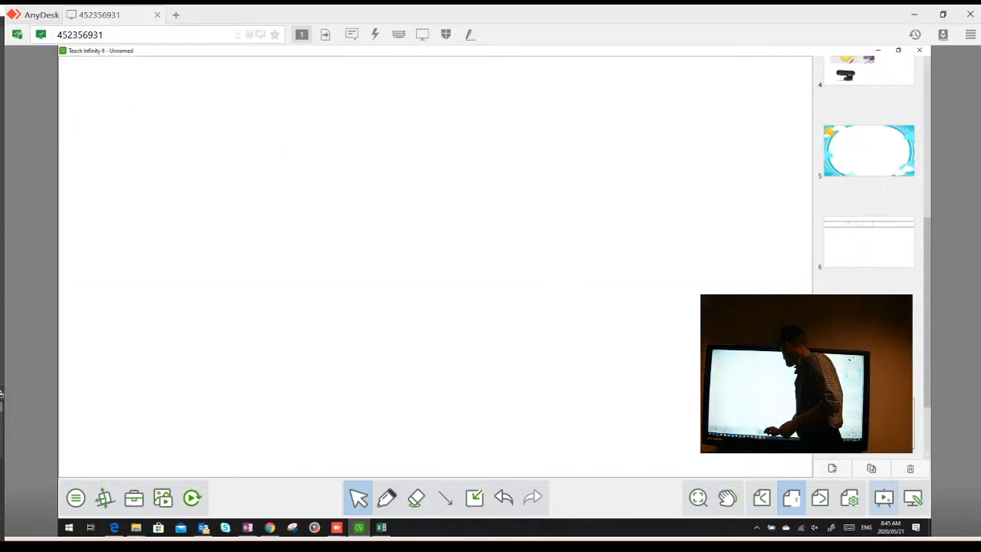
click(387, 498)
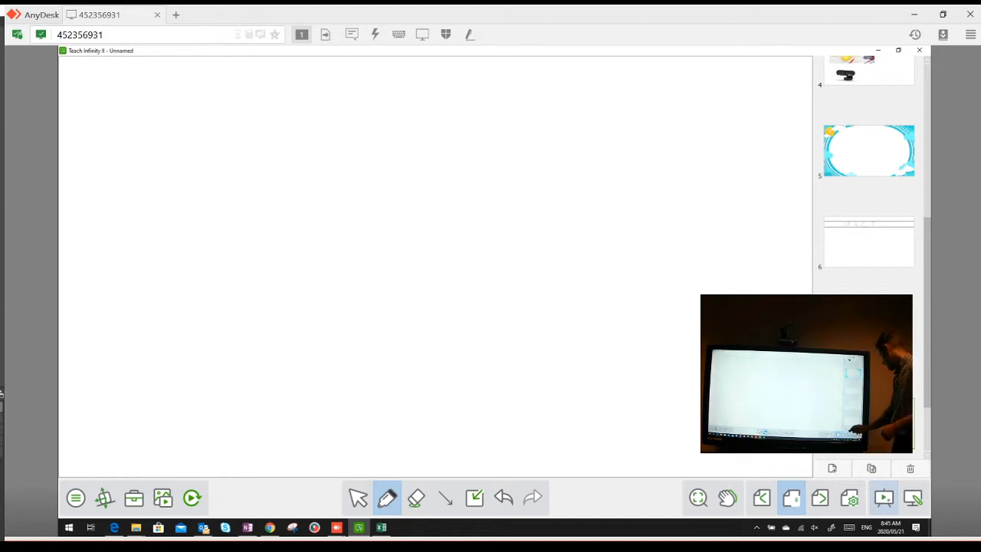
scroll(868, 168, down, 2)
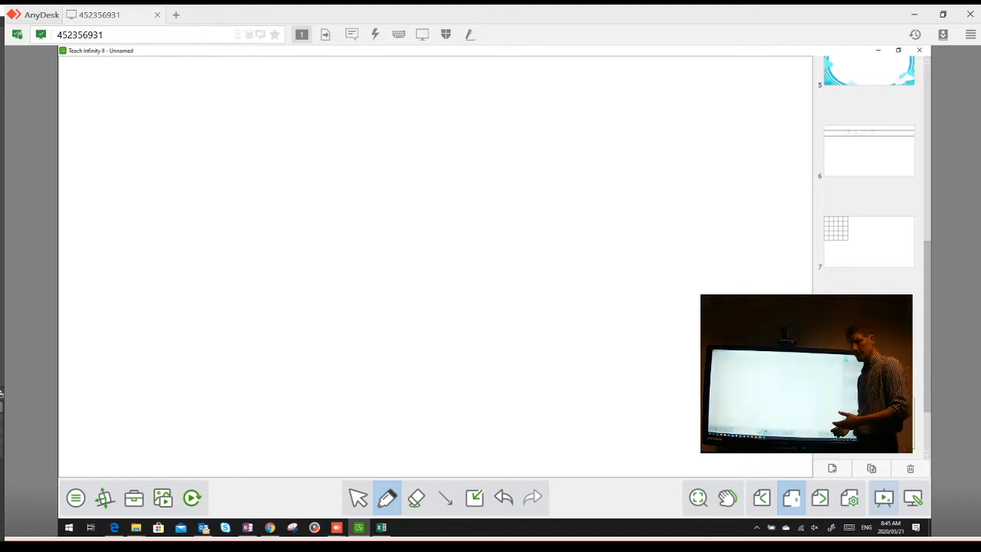
Activate the selection tool and examine the Physics subject resources for Mechanics, Electricity and Electrical Legend
click(75, 497)
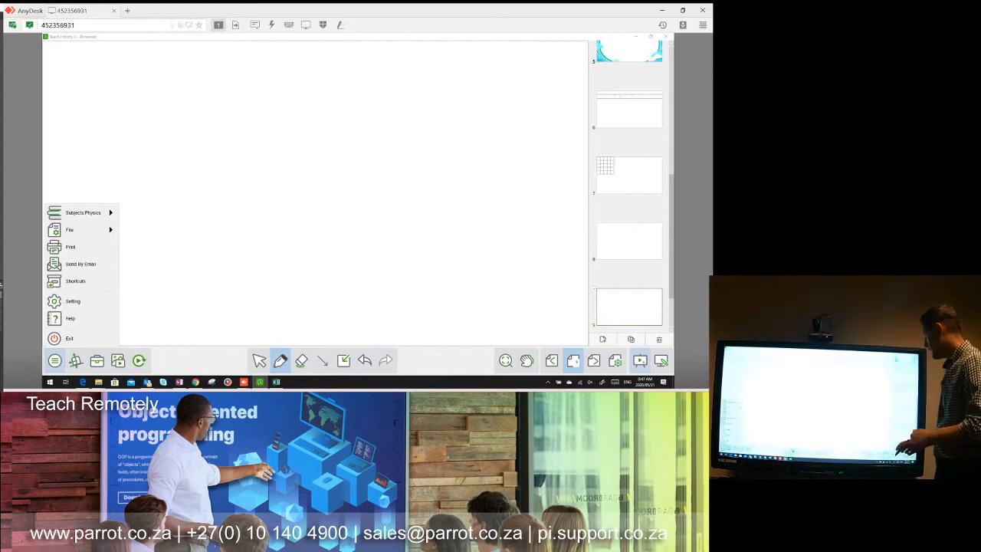
click(259, 360)
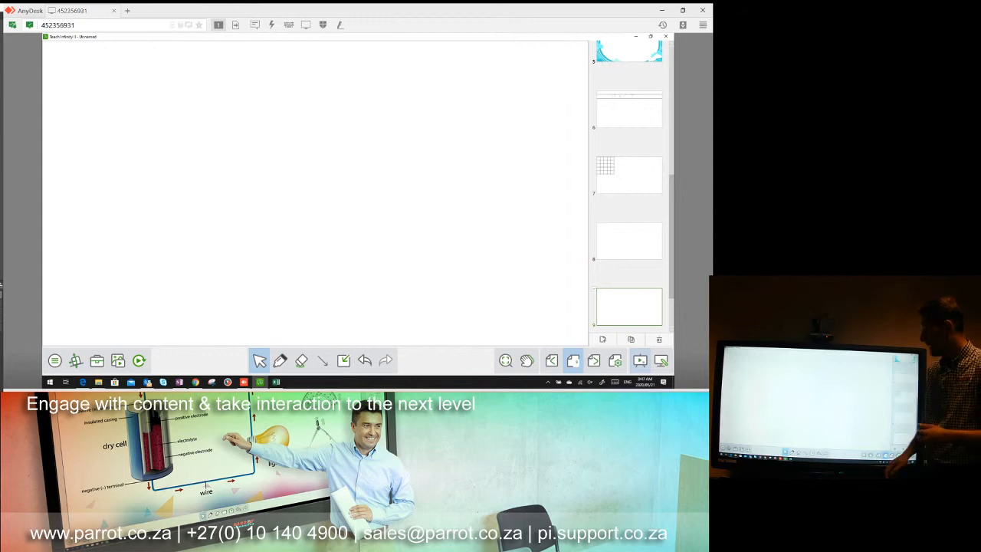
click(75, 360)
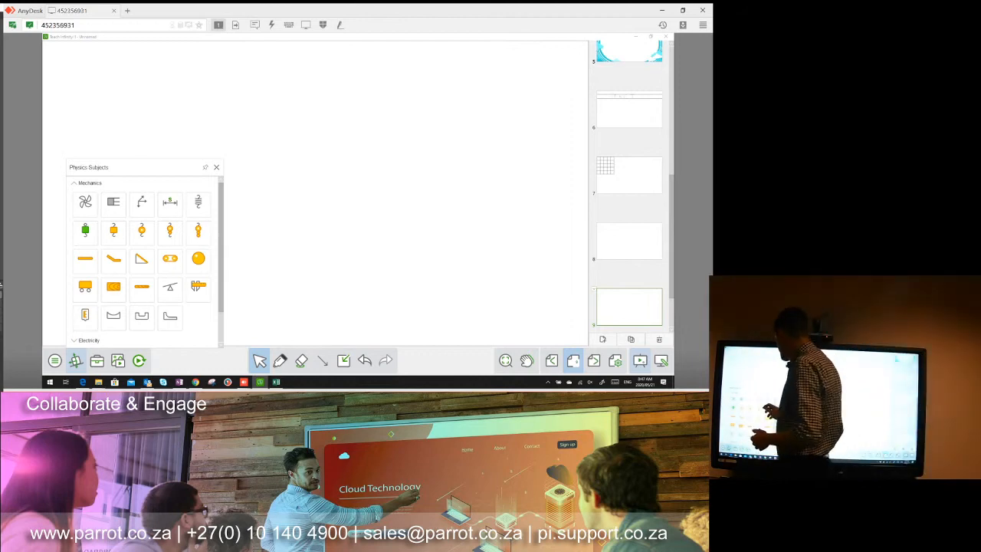
click(88, 340)
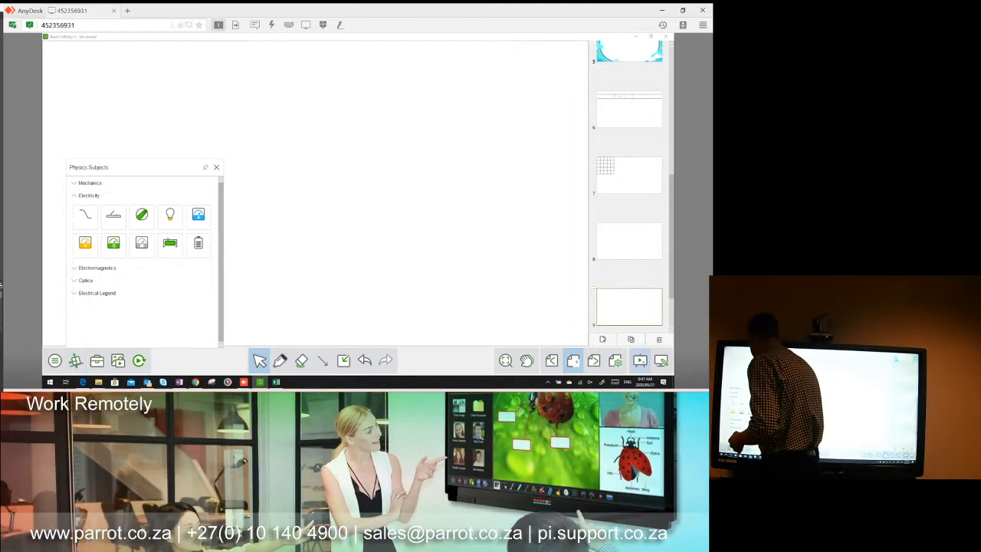
click(96, 292)
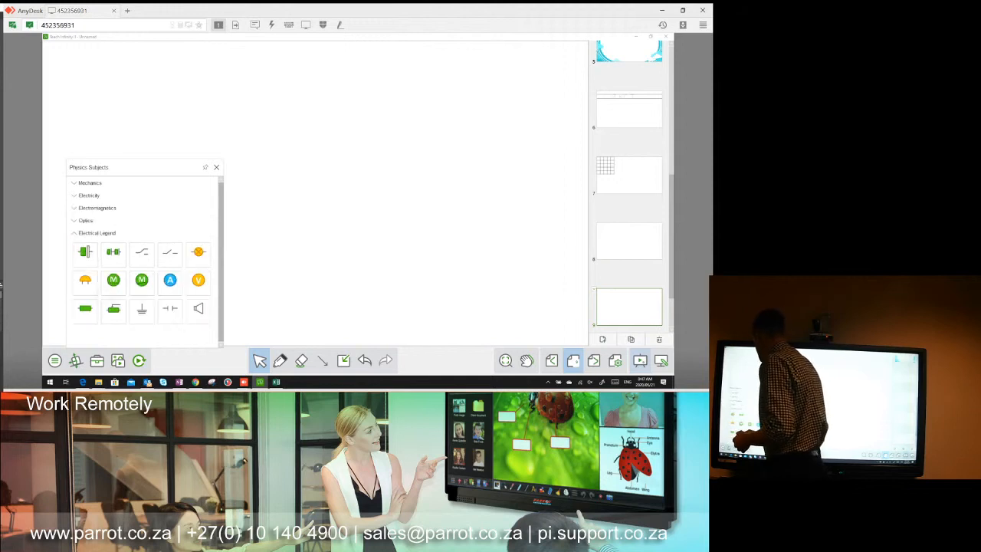
Insert the vernier caliper from the Mechanics resources, place it in the upper part of the page, and slide its jaws open
click(90, 182)
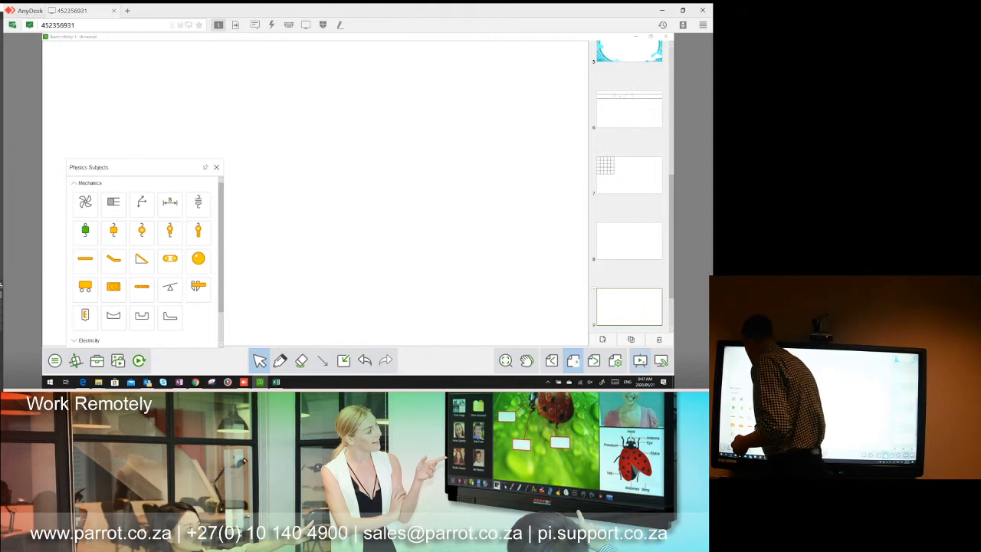
click(199, 287)
drag(329, 184, 370, 114)
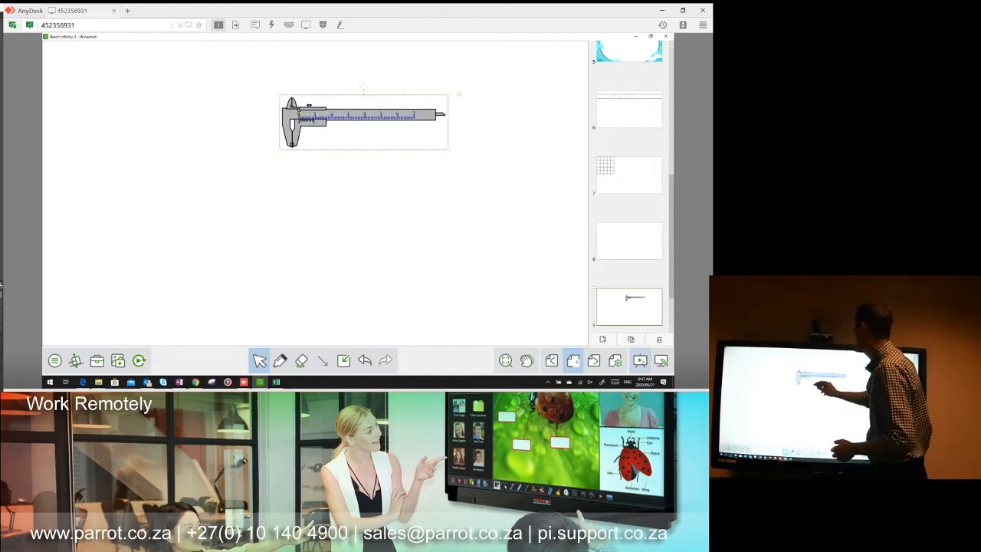
drag(313, 122, 332, 114)
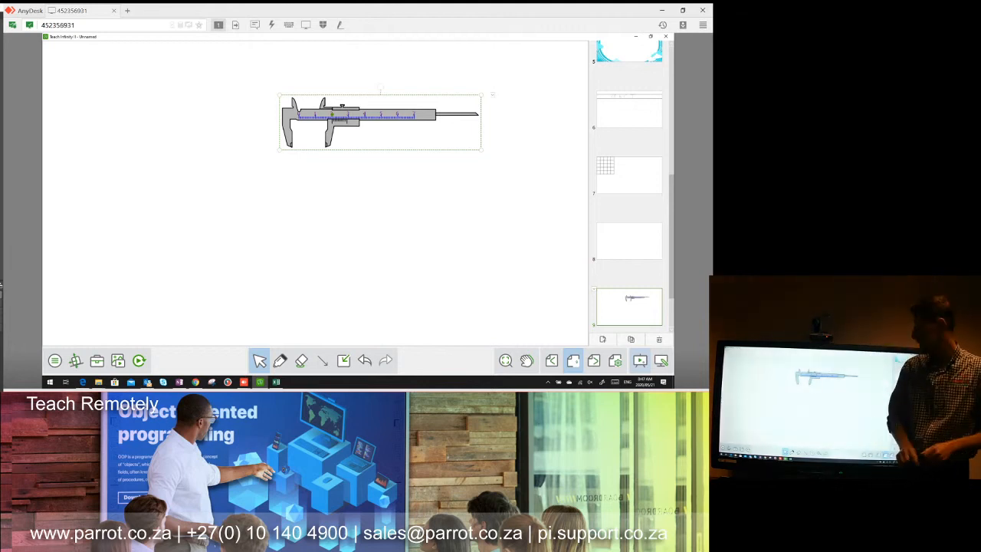
Switch the subject to Chemistry, insert the alcohol lamp from Chemical Equipment below the caliper, and enlarge it
click(54, 360)
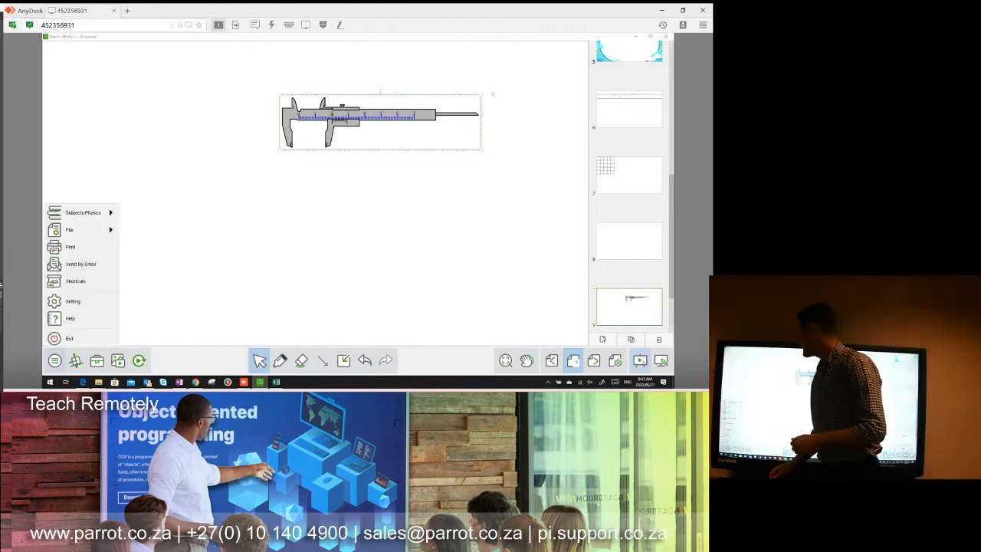
click(81, 212)
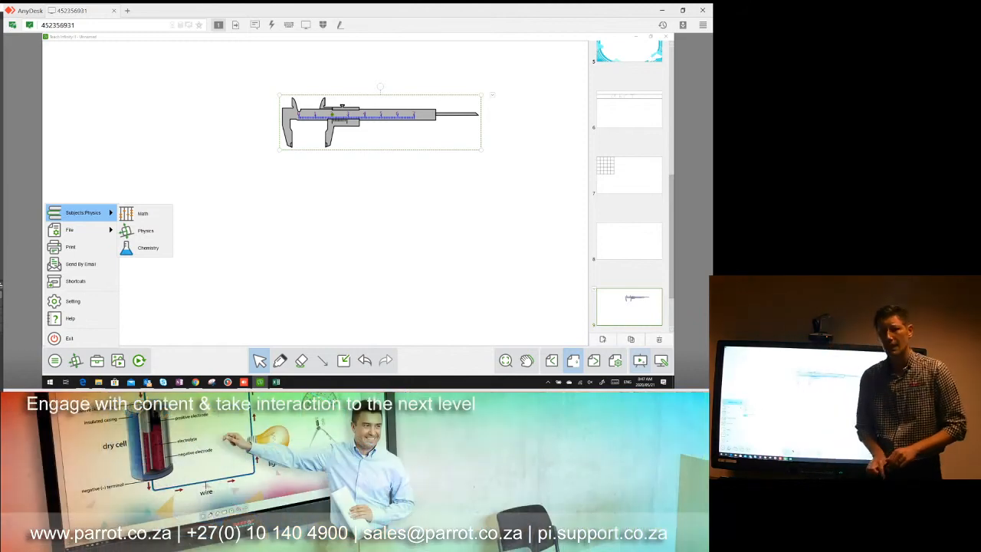
click(148, 248)
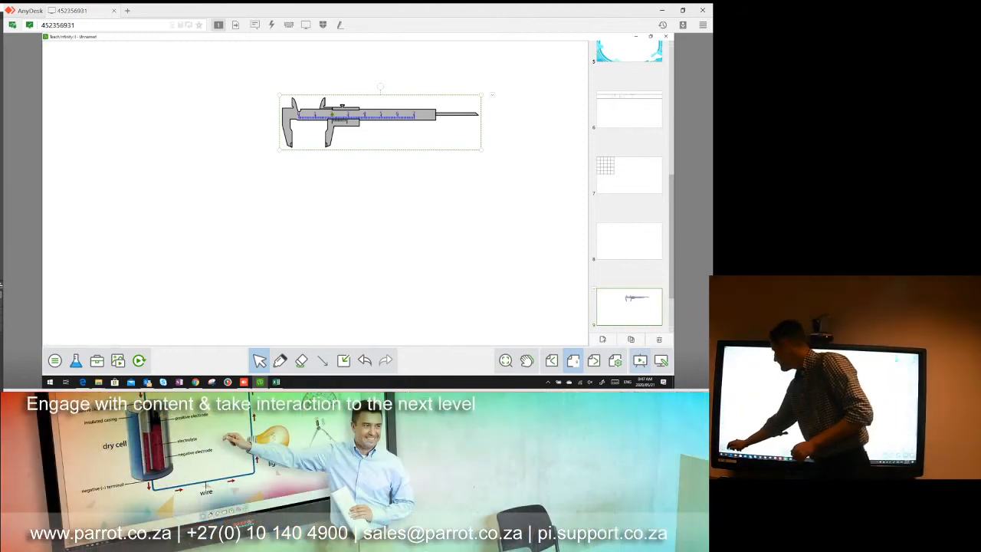
click(76, 360)
click(142, 203)
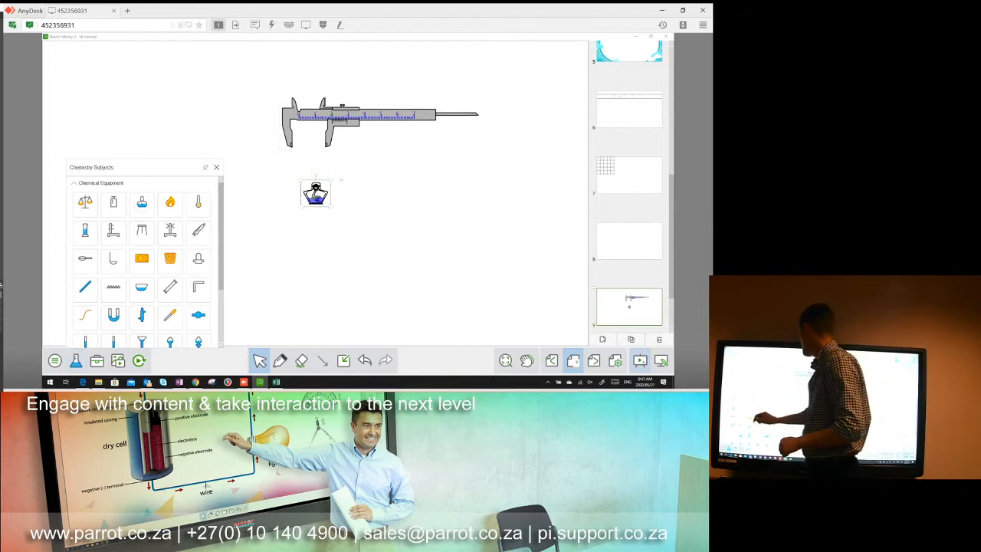
drag(334, 210, 468, 329)
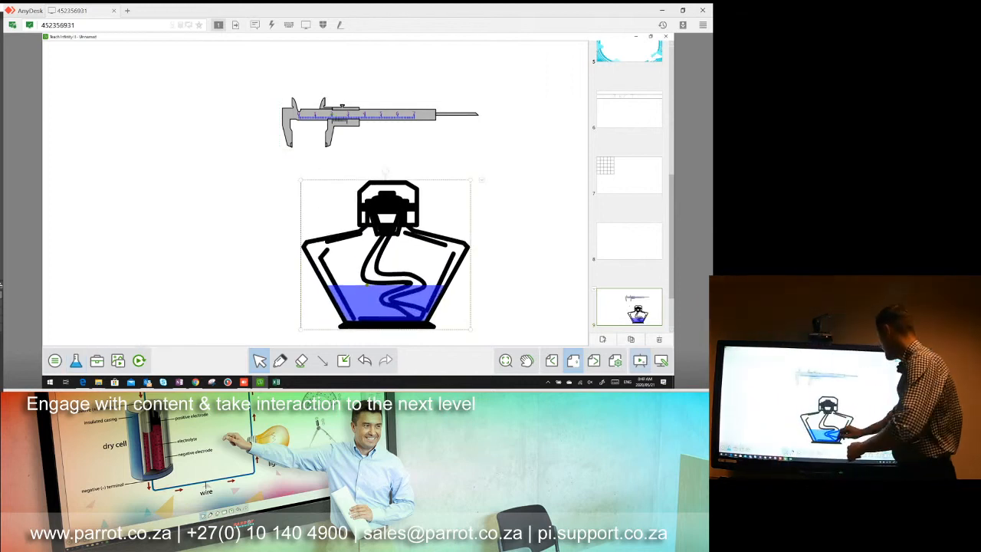
Lower the liquid level in the alcohol lamp, tilt the lamp clockwise, light its flame and deselect it
drag(366, 261, 366, 297)
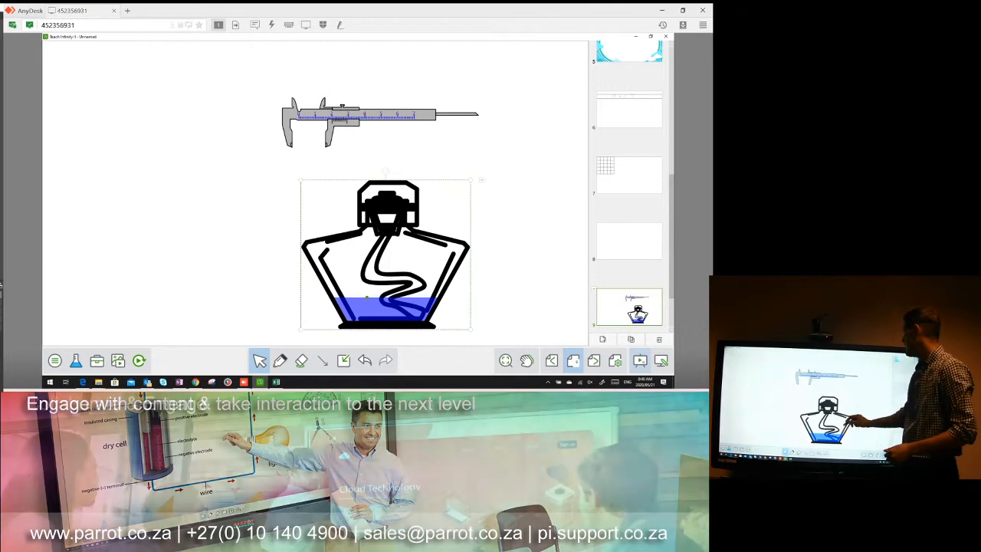
drag(387, 178, 415, 176)
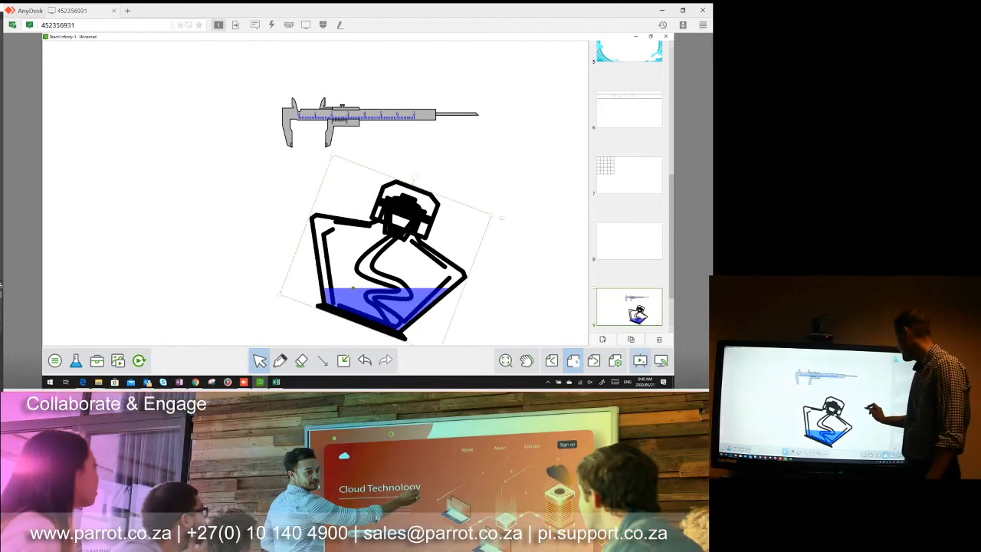
click(502, 217)
click(530, 221)
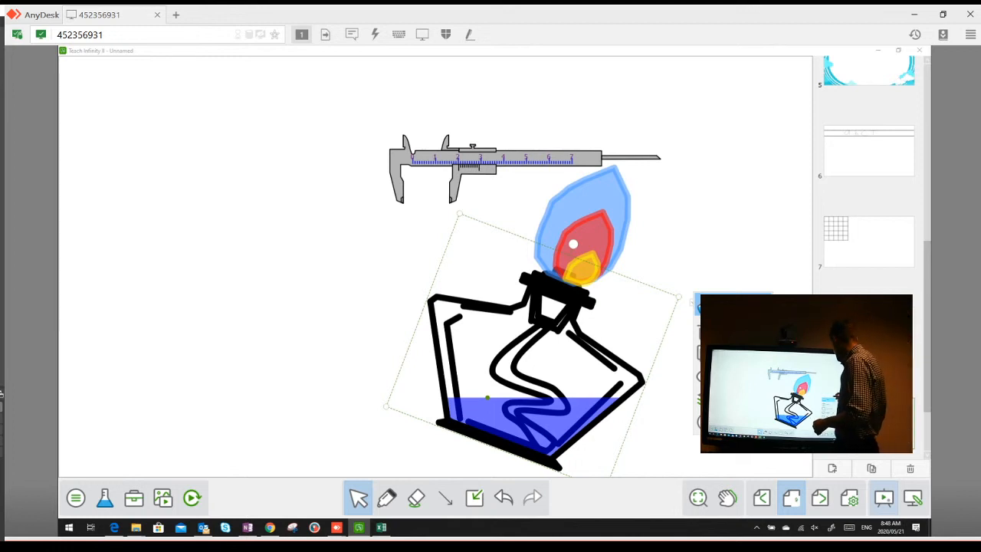
click(725, 266)
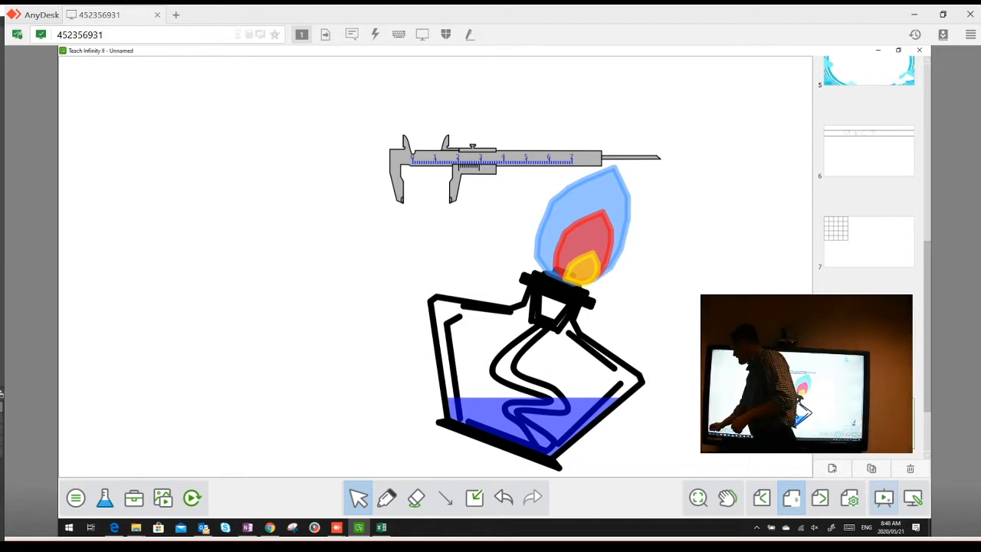
Open the Teach Infinity II user manual from Help, look through its pages on the tools, and close it
click(76, 498)
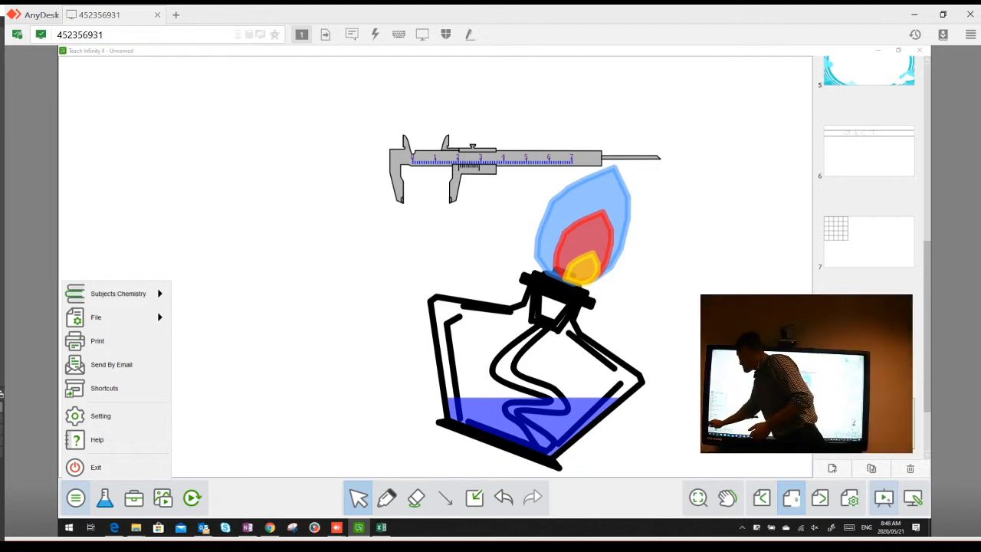
click(97, 439)
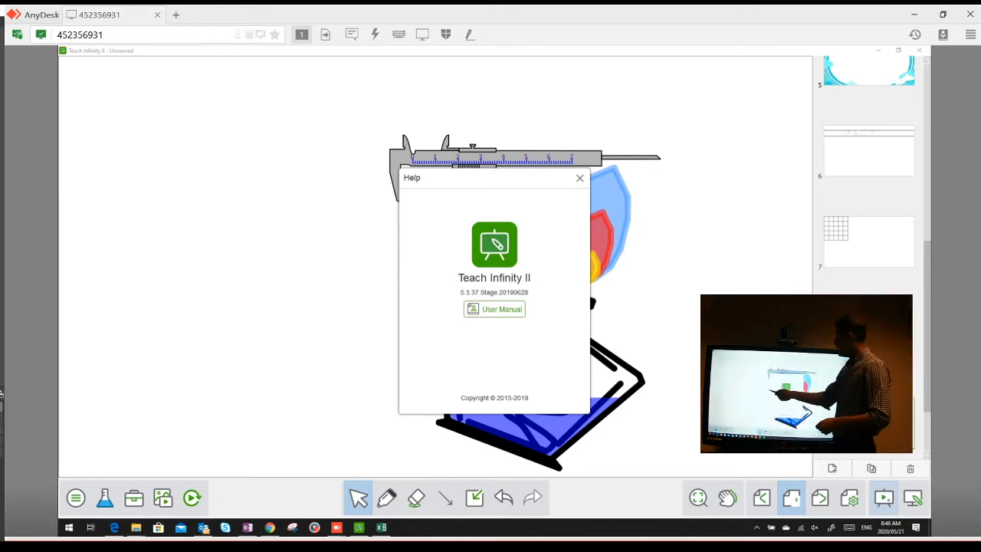
click(580, 178)
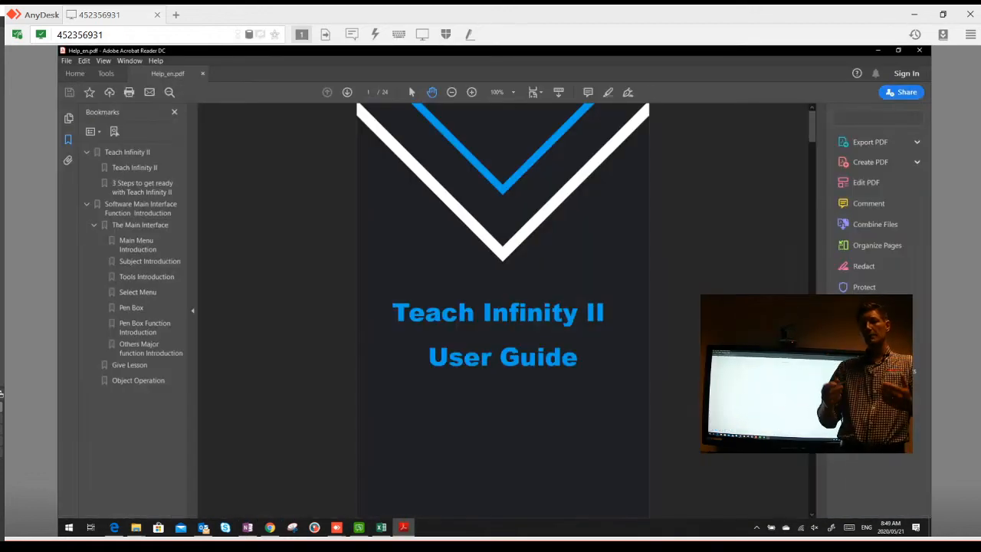
drag(812, 128, 812, 269)
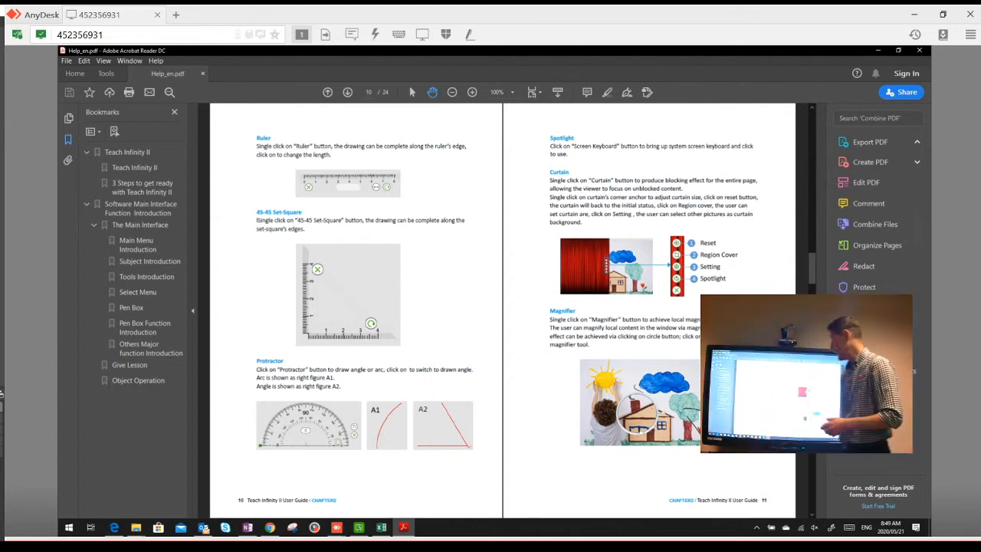
click(918, 51)
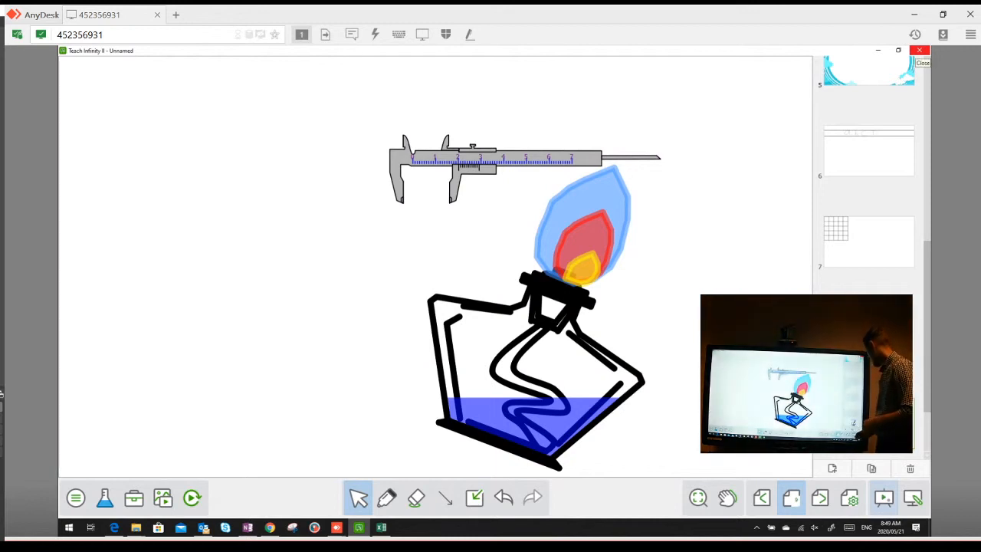
Switch to the blank page 8 and minimize the whiteboard to reach the Teach Infinity Content folder
click(884, 498)
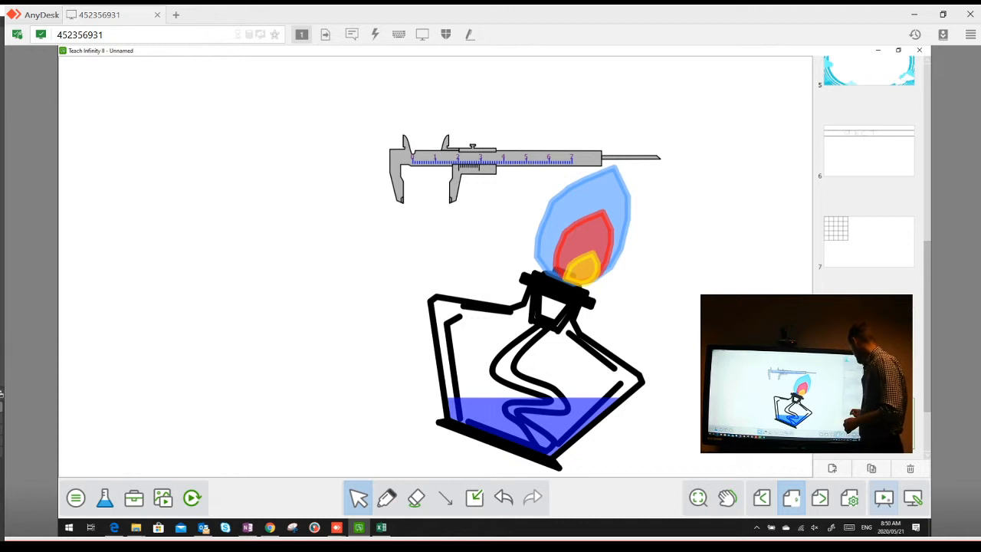
click(868, 332)
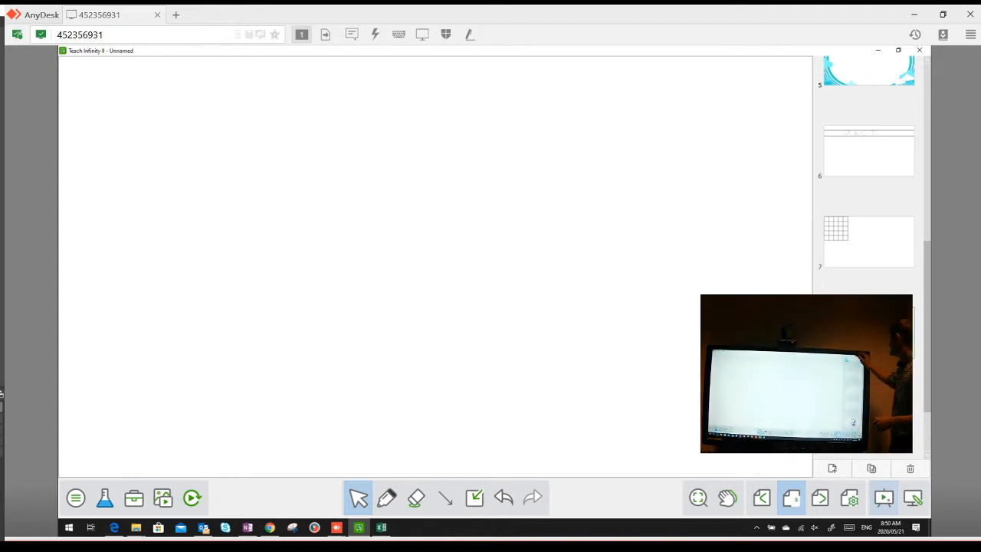
click(878, 51)
drag(414, 53, 734, 95)
drag(659, 95, 585, 97)
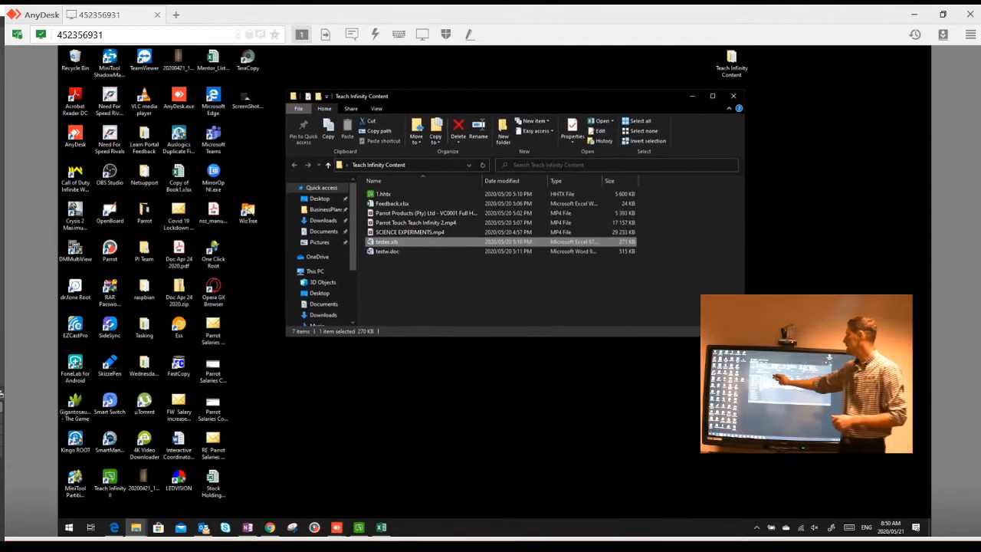
Open the whiteboard file 1.hhtx from the Teach Infinity Content folder, discarding the changes to the current file
double_click(394, 193)
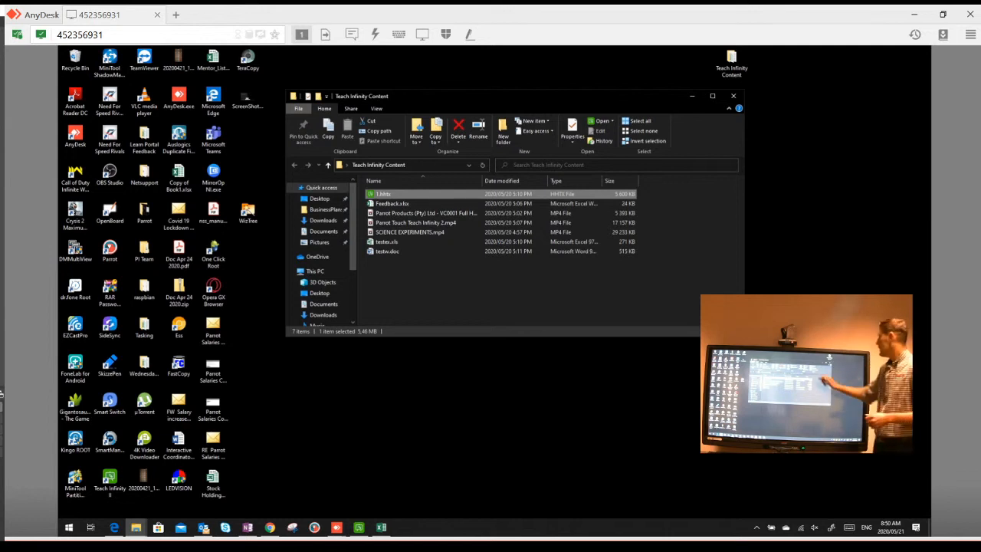
click(392, 203)
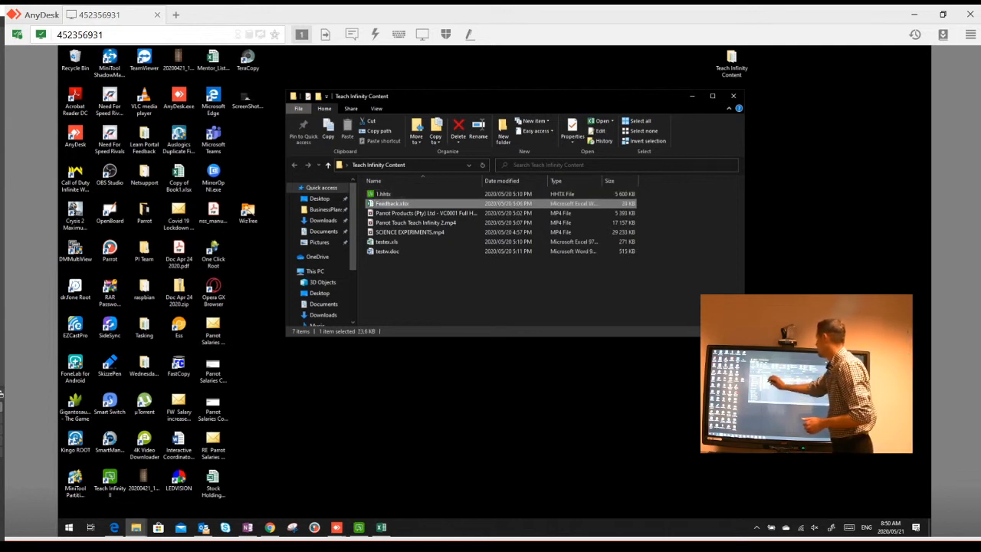
double_click(390, 194)
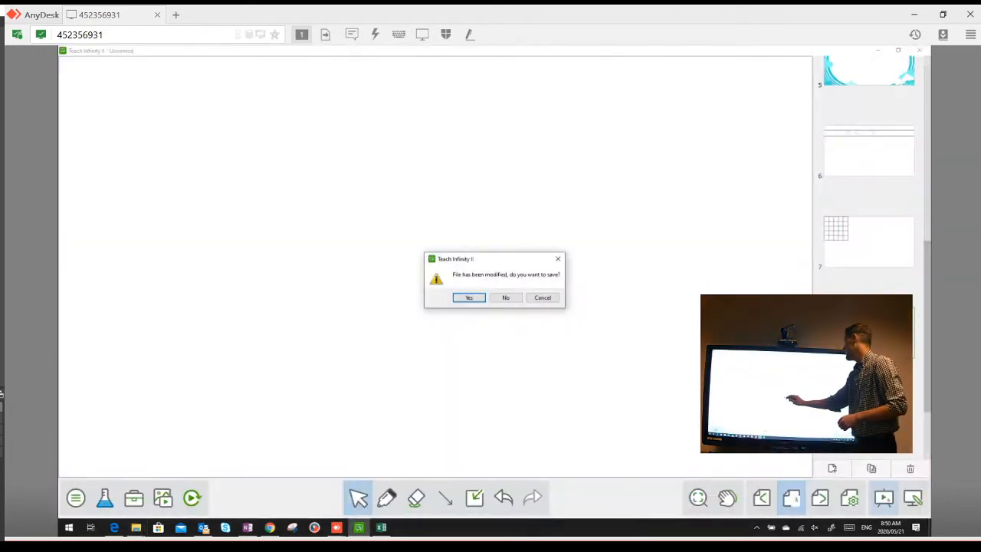
click(505, 297)
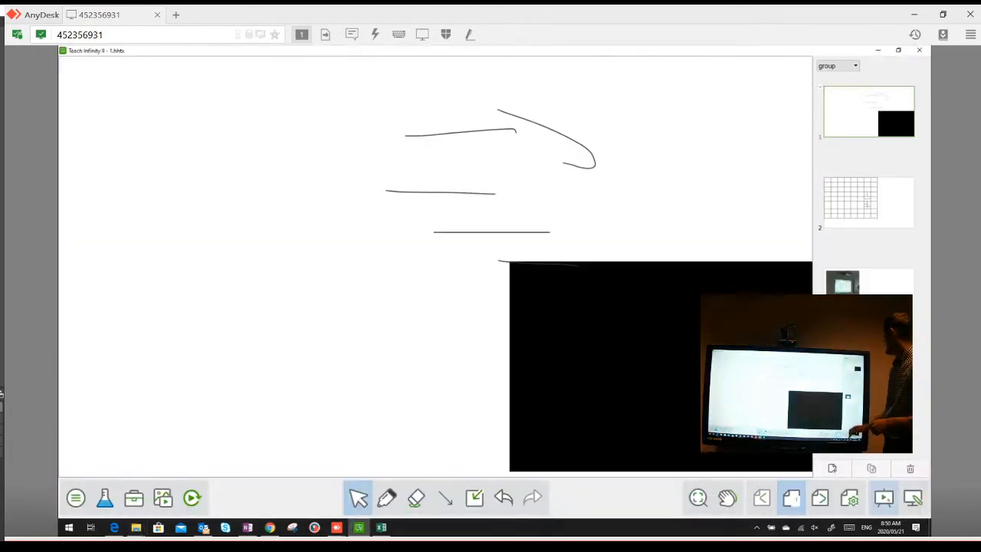
Go to page 3 with the classroom photo, deselect the photo and activate the Highlight Pen
click(853, 286)
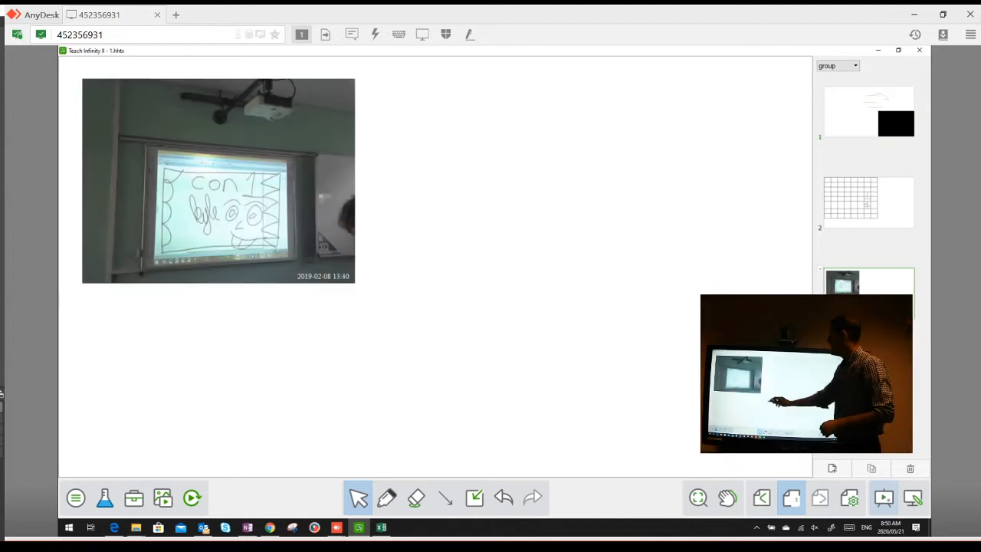
click(310, 219)
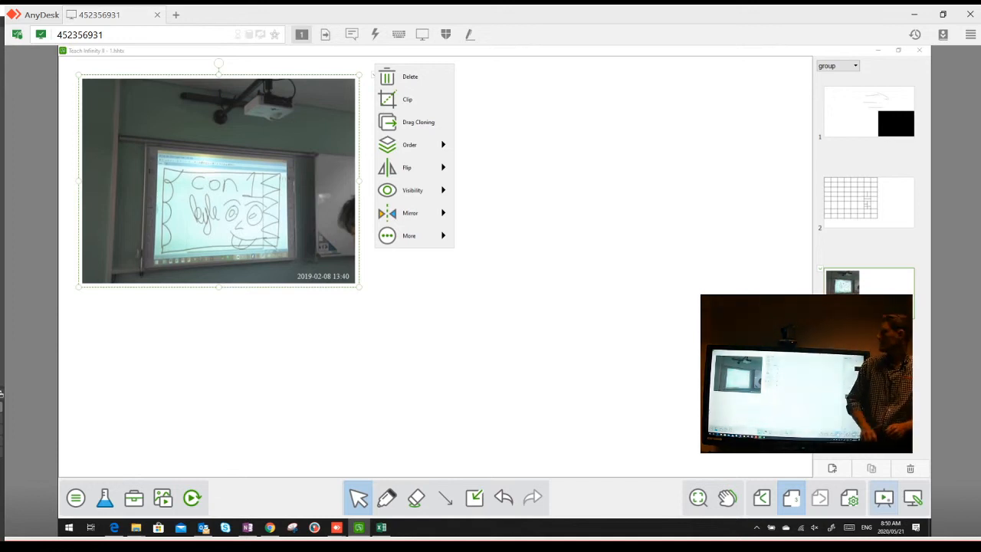
click(509, 372)
click(387, 498)
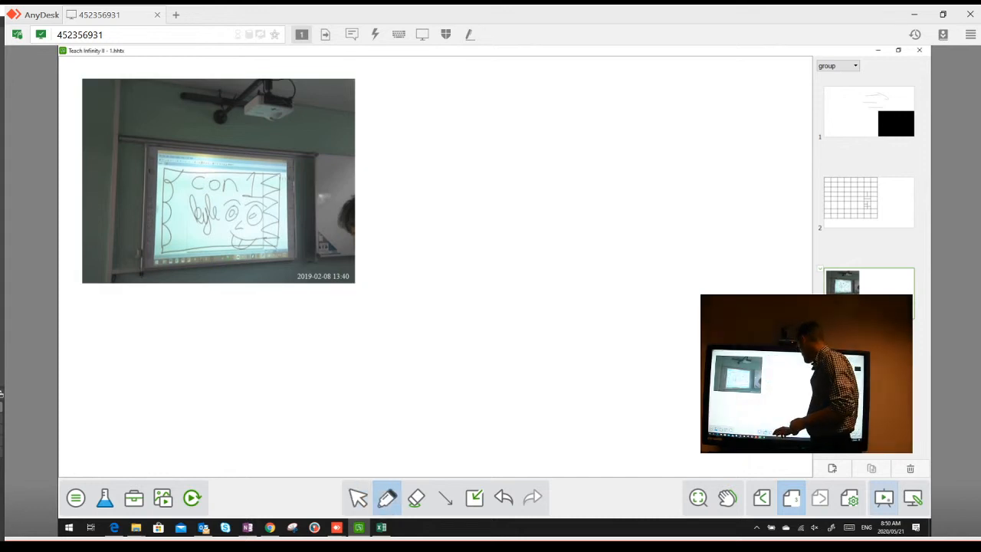
click(387, 498)
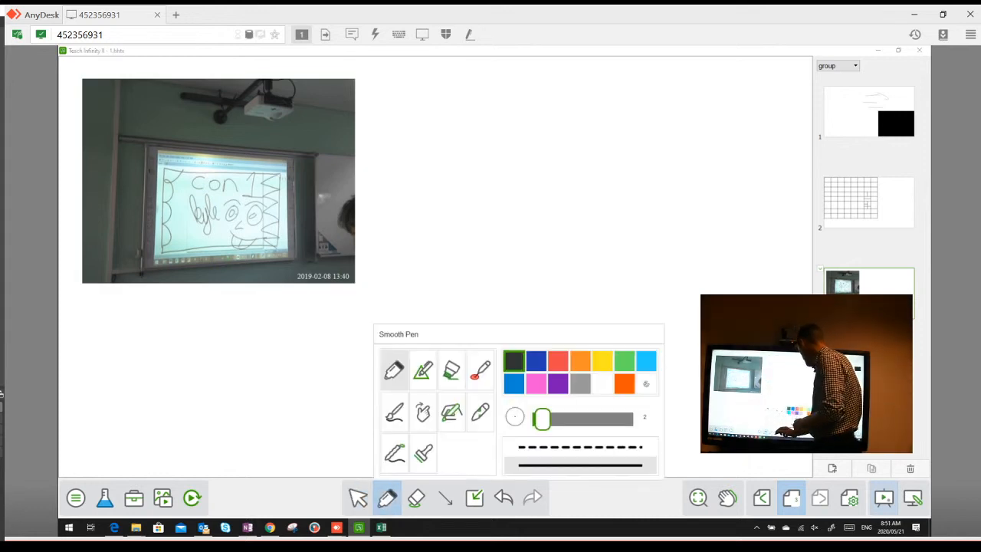
click(451, 370)
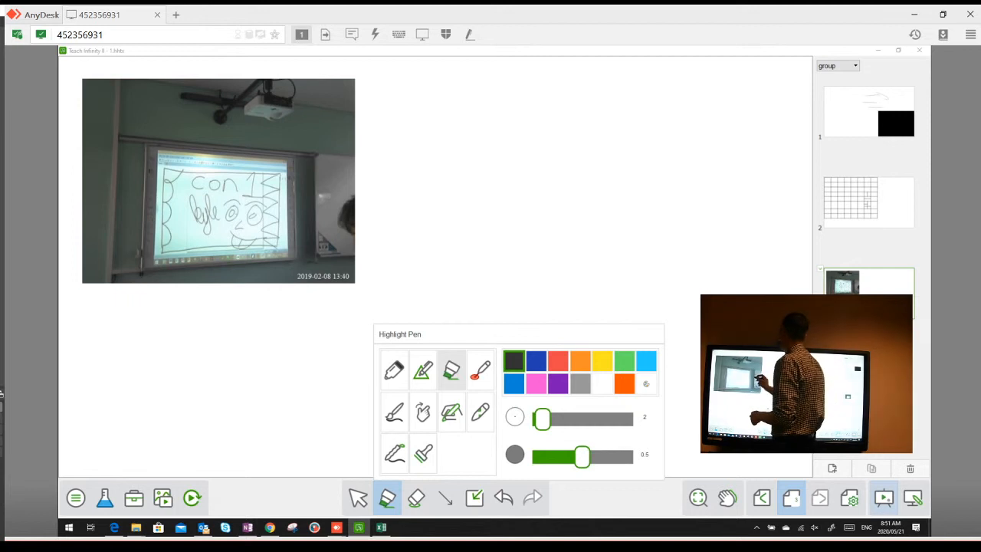
click(305, 157)
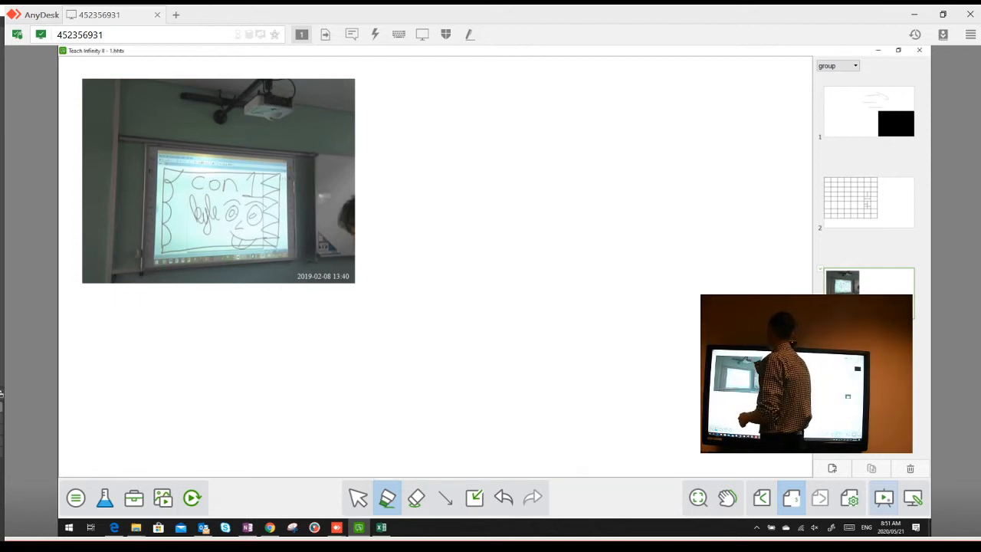
Circle the projector in the photo, draw an arrow from it and handwrite the label "Projector" beside the arrow
mouse_move(356, 106)
mouse_down()
mouse_move(554, 98)
mouse_move(429, 151)
mouse_up()
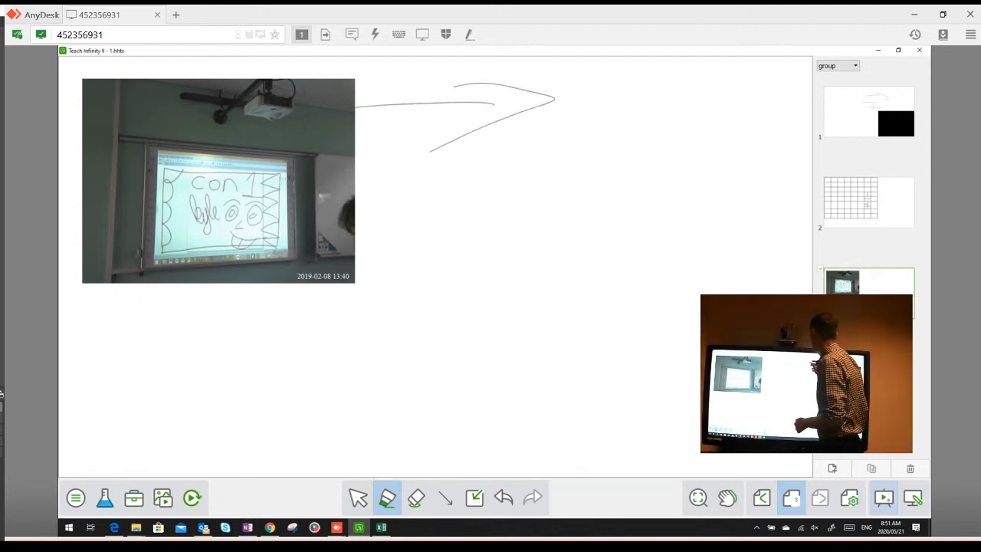
mouse_move(599, 68)
mouse_down()
mouse_move(598, 116)
mouse_move(596, 91)
mouse_move(624, 120)
mouse_up()
drag(625, 86, 656, 86)
mouse_move(674, 77)
mouse_down()
mouse_move(671, 126)
mouse_move(635, 138)
mouse_up()
drag(691, 94, 711, 108)
mouse_move(733, 76)
mouse_down()
mouse_move(724, 84)
mouse_move(743, 110)
mouse_up()
mouse_move(754, 67)
mouse_down()
mouse_move(762, 110)
mouse_move(763, 89)
mouse_up()
drag(779, 81, 791, 108)
drag(791, 89, 812, 80)
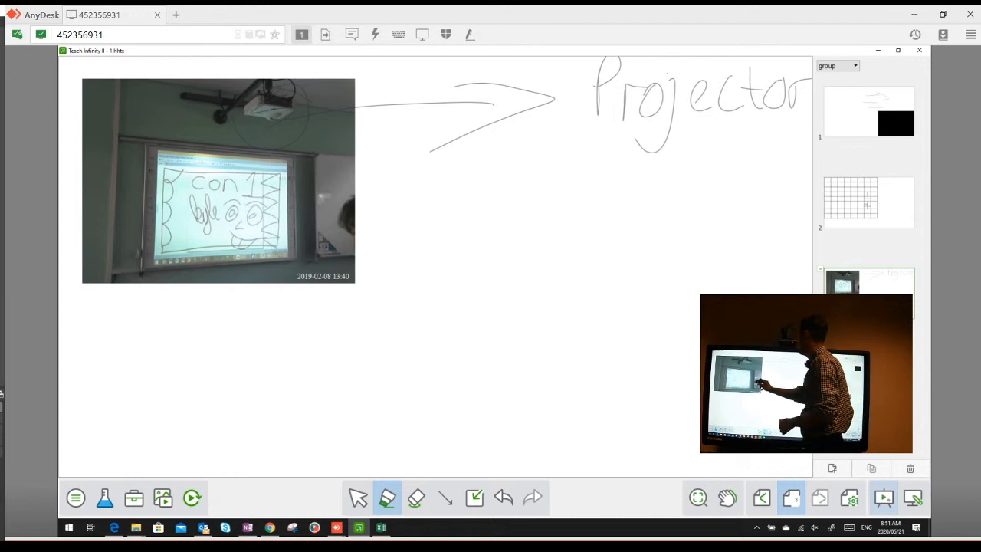
Draw an arrow from the interactive board in the photo and handwrite the label "IR30 Board" beside it
drag(355, 208, 444, 214)
mouse_move(452, 194)
mouse_down()
mouse_move(467, 201)
mouse_move(410, 244)
mouse_up()
drag(495, 180, 538, 173)
drag(513, 181, 510, 239)
mouse_move(501, 237)
mouse_down()
mouse_move(541, 228)
mouse_move(552, 196)
mouse_move(584, 252)
mouse_up()
drag(596, 171, 604, 237)
mouse_move(657, 173)
mouse_down()
mouse_move(681, 185)
mouse_move(651, 170)
mouse_up()
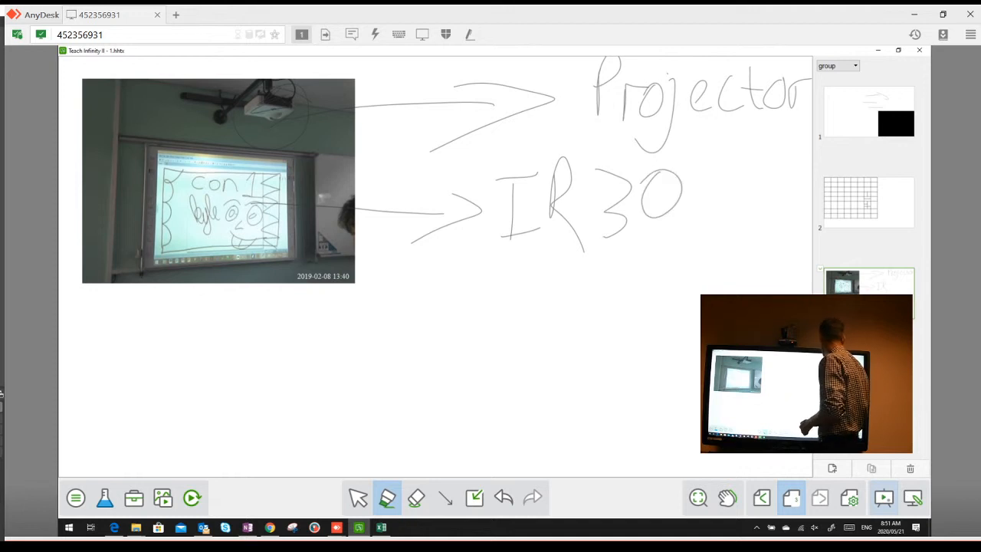
drag(710, 190, 705, 213)
mouse_move(710, 150)
mouse_down()
mouse_move(727, 176)
mouse_move(708, 205)
mouse_up()
mouse_move(738, 187)
mouse_down()
mouse_move(734, 208)
mouse_move(740, 187)
mouse_move(796, 220)
mouse_up()
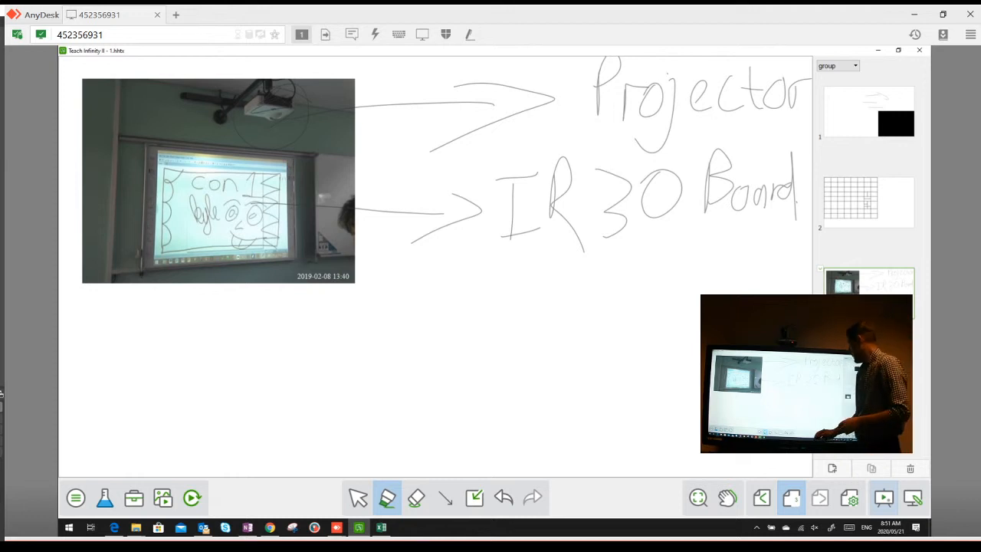
Add a blank page after the photo page and draw a large circle on it with the Laser Pen
click(832, 468)
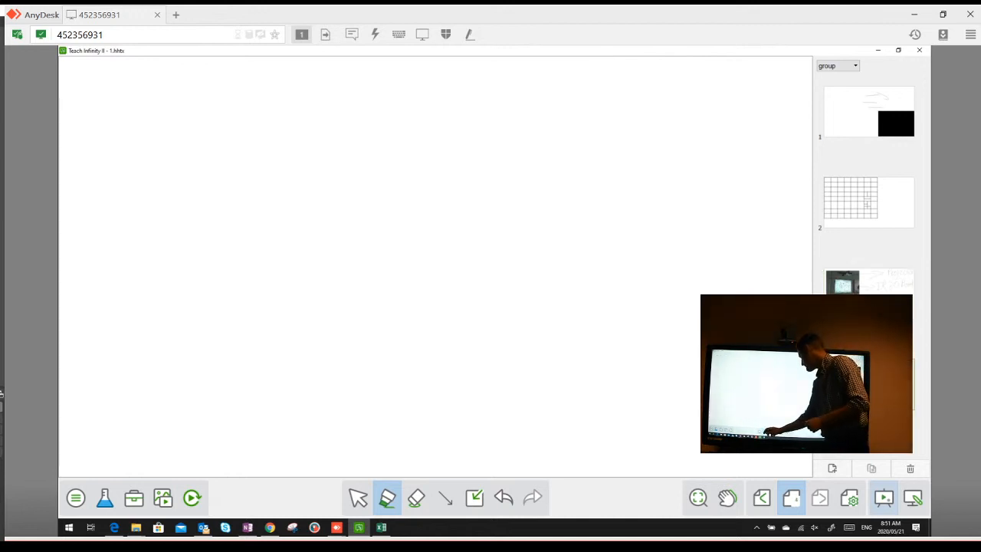
click(387, 498)
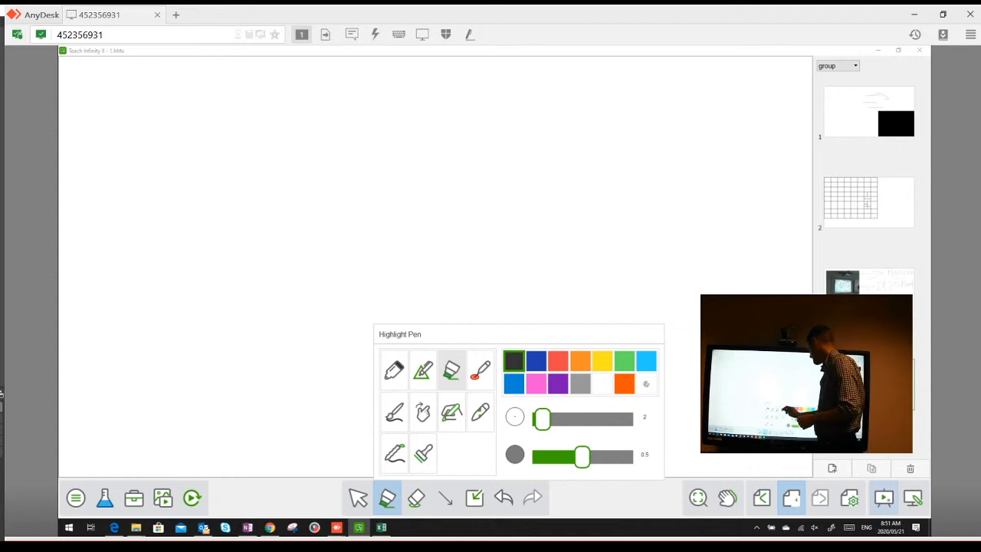
click(479, 370)
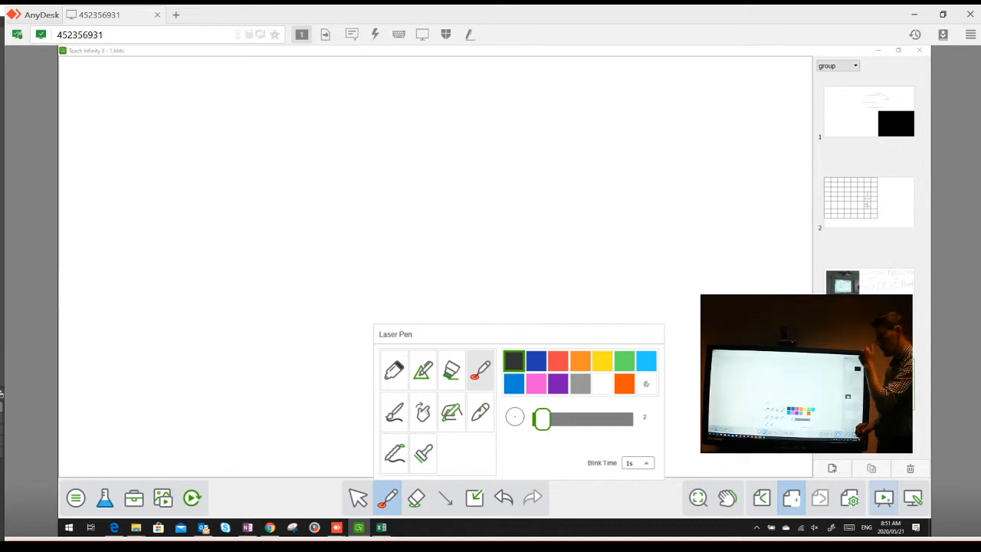
mouse_move(523, 98)
mouse_down()
mouse_move(317, 240)
mouse_move(536, 96)
mouse_move(452, 78)
mouse_up()
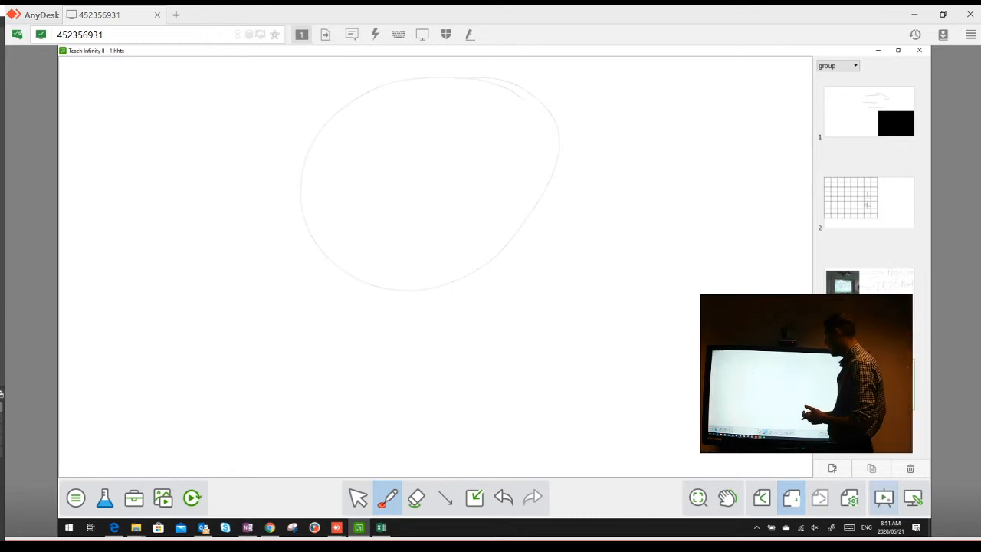
Choose the thumbs-up stamp of the Stamp Pen and place it in the upper right area of the page
click(387, 497)
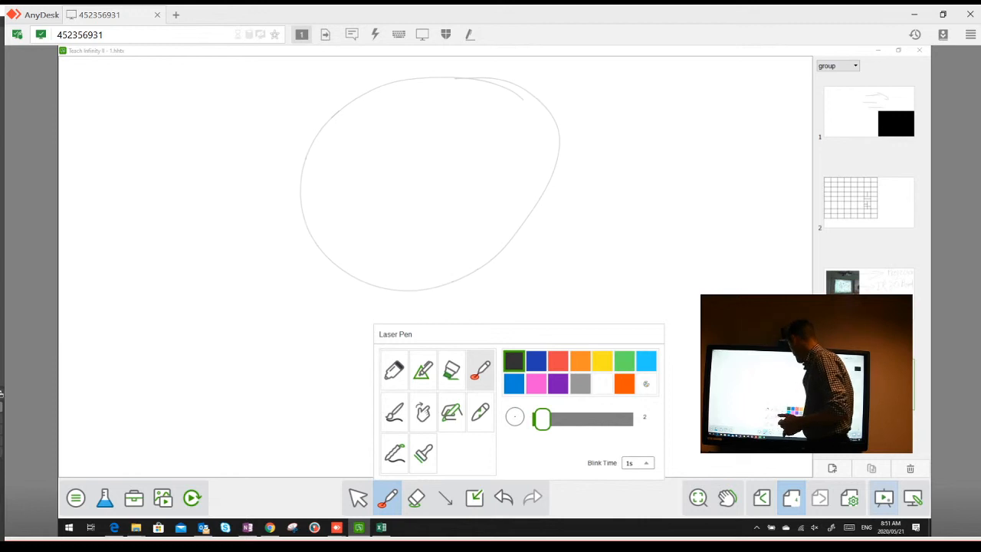
click(423, 453)
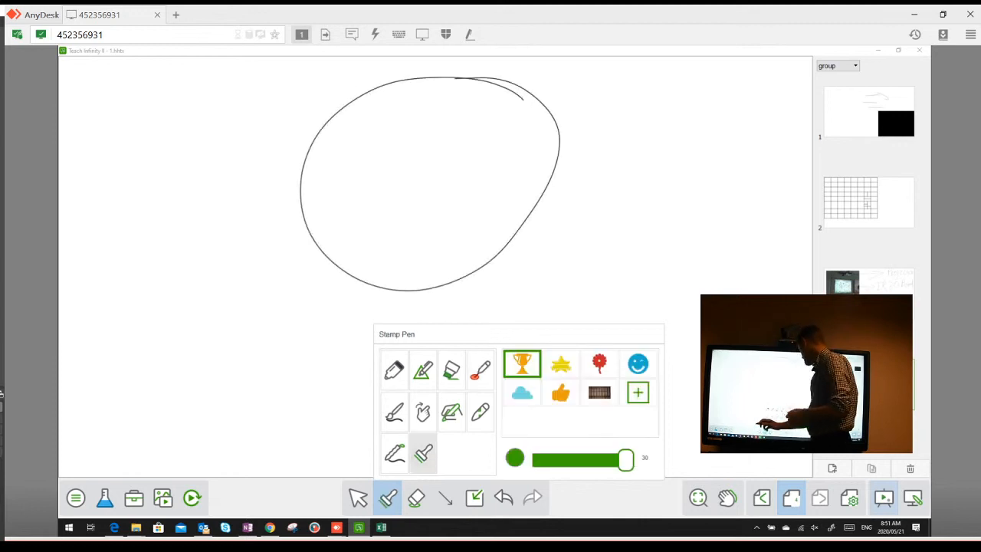
click(561, 392)
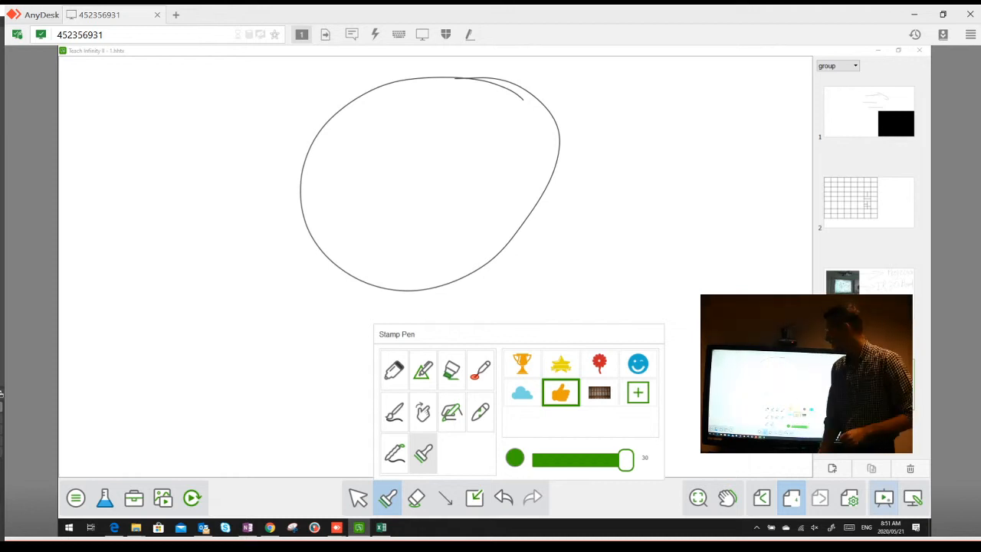
click(694, 147)
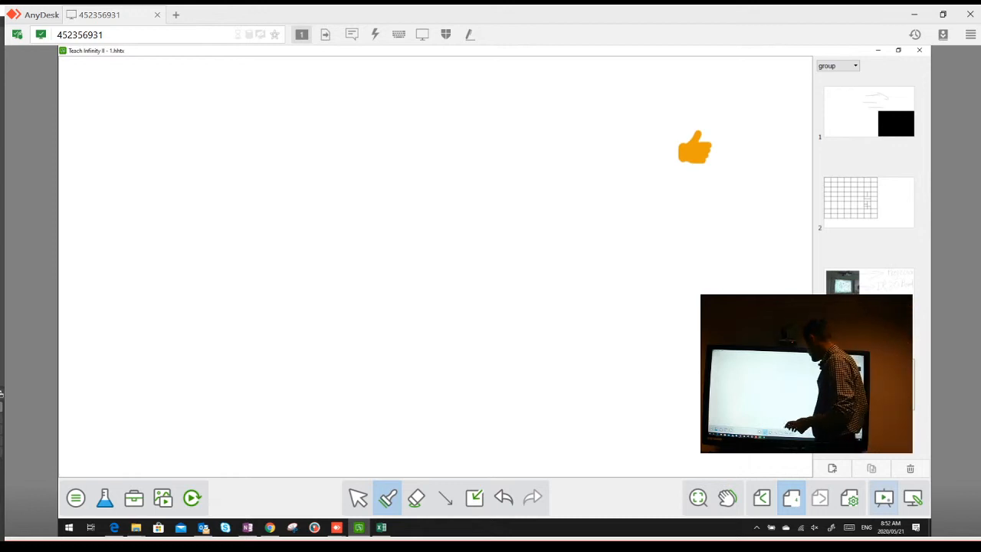
Insert a mathematics object of the Graphing type into the page
click(473, 498)
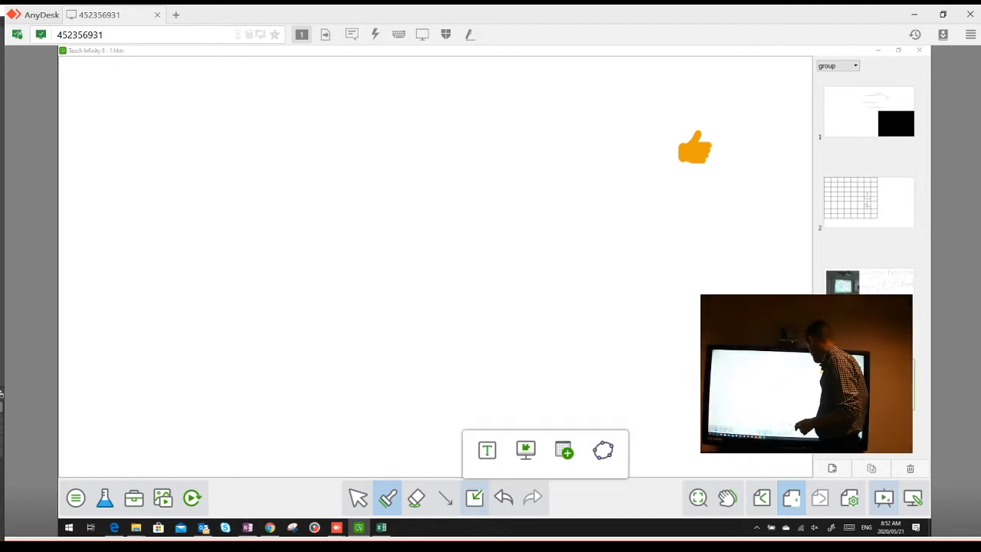
click(603, 449)
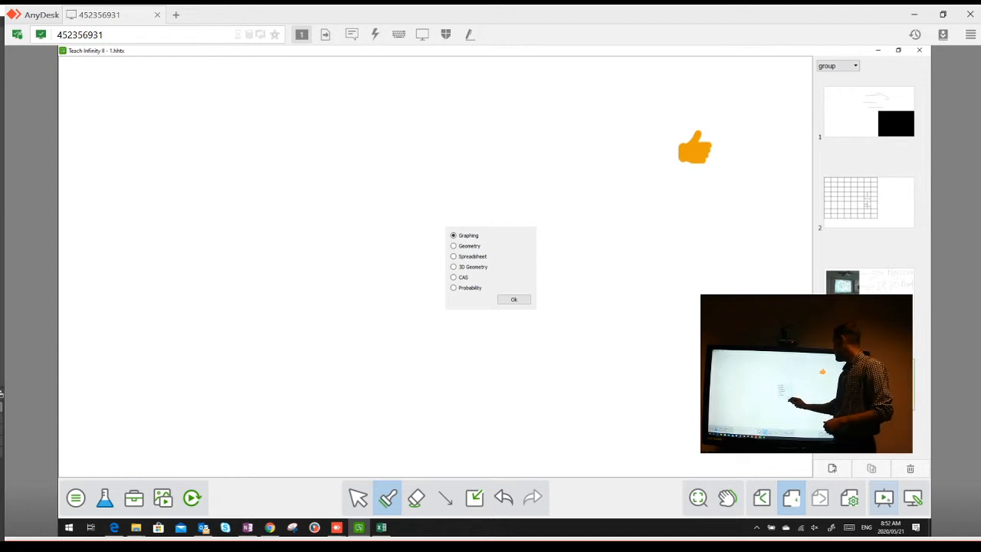
click(513, 299)
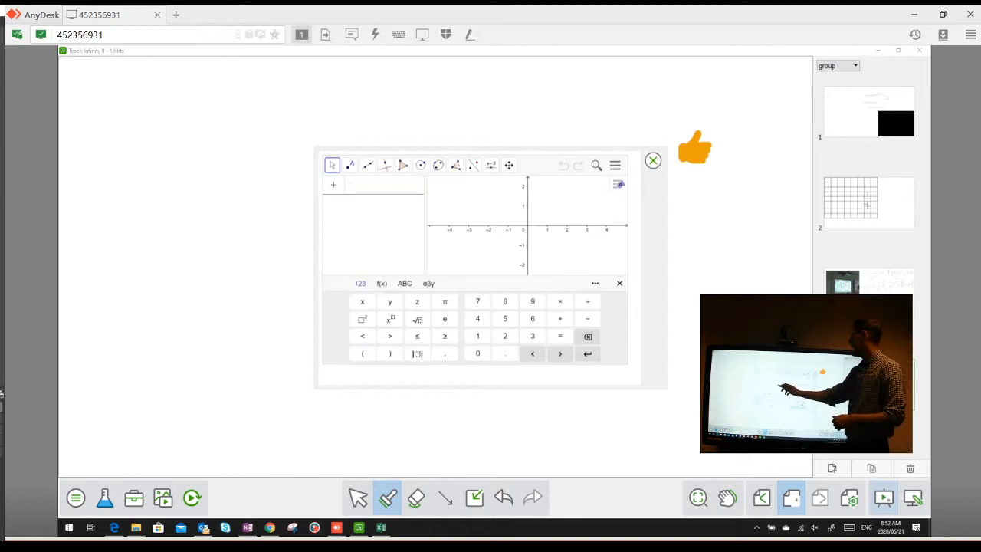
Construct the angle bisectors of the two coordinate axes with the Angle Bisector tool and place the finished graph on the page
click(386, 166)
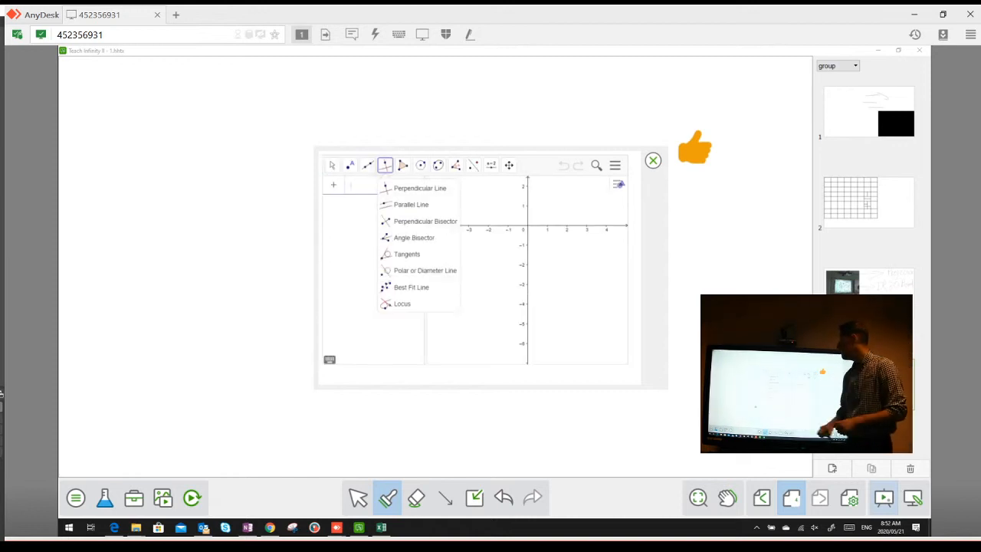
click(426, 239)
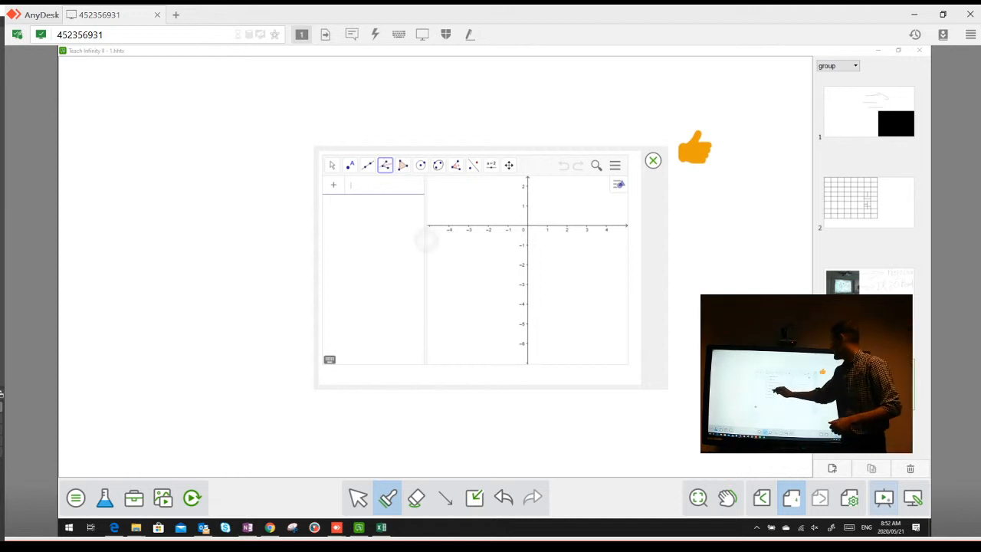
click(527, 302)
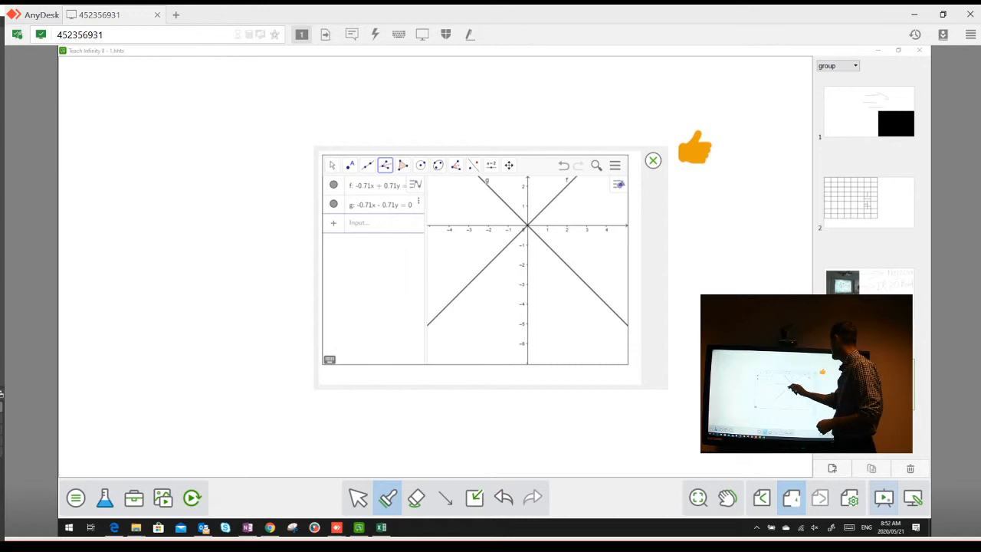
click(652, 160)
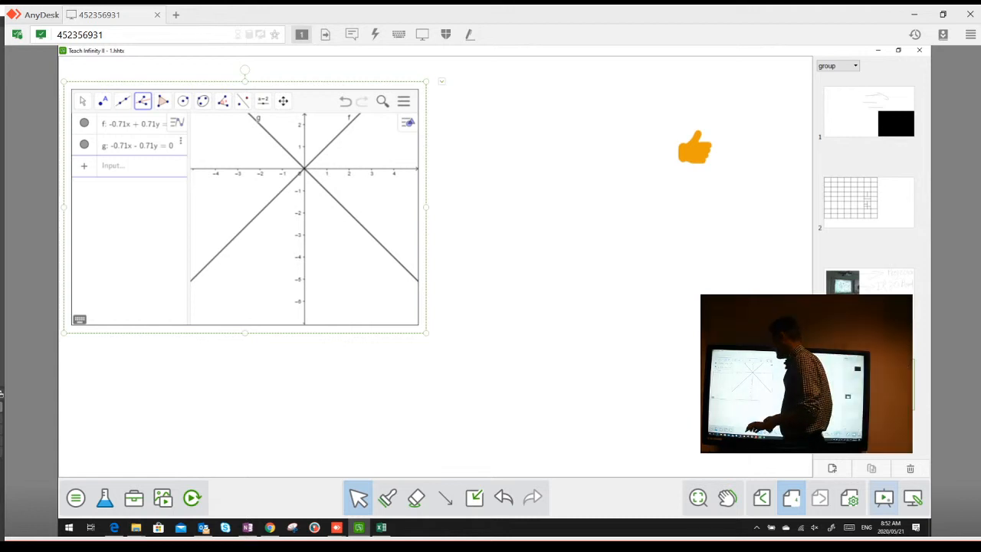
Choose the handwriting recognition pen and write a "<" sign in the empty area beside the graph
click(133, 498)
click(388, 498)
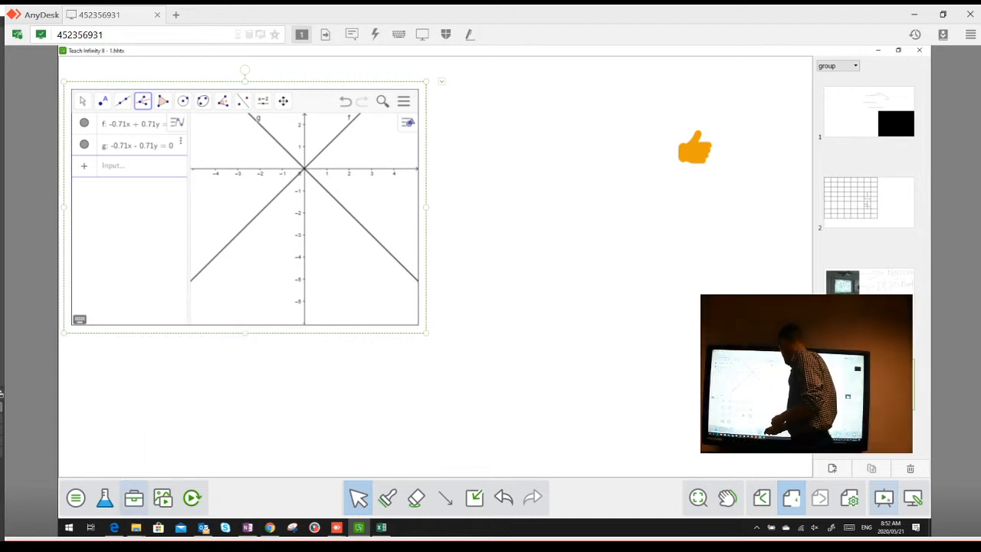
click(388, 498)
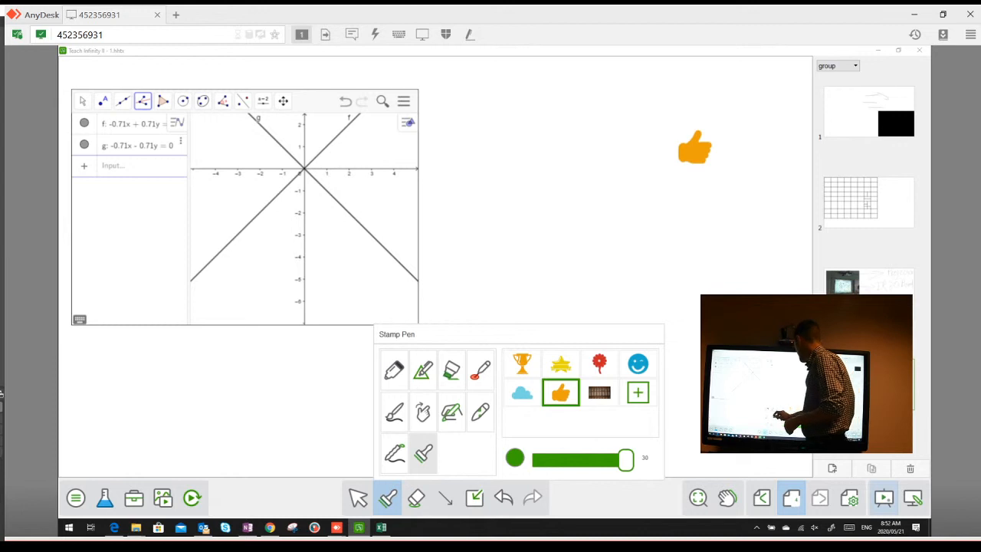
click(451, 413)
mouse_move(604, 166)
mouse_down()
mouse_move(582, 254)
mouse_move(649, 271)
mouse_up()
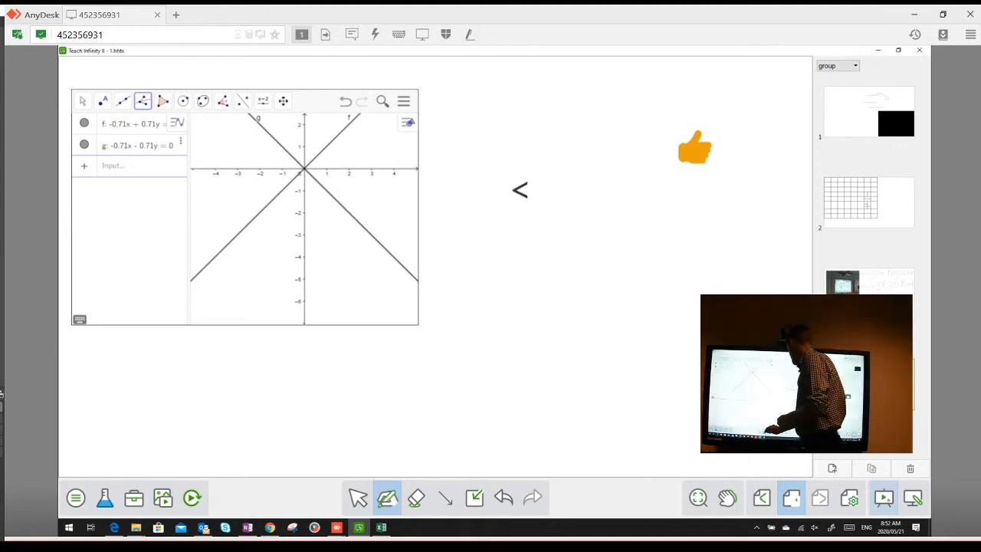
Switch to the plain pen and draw a large freehand acute angle below the "<" sign
click(387, 498)
click(394, 371)
mouse_move(633, 198)
mouse_down()
mouse_move(584, 247)
mouse_move(641, 332)
mouse_move(699, 342)
mouse_up()
Bring up the compass and swing its pencil leg to draw a red arc of radius 4.0 across the angle
click(133, 498)
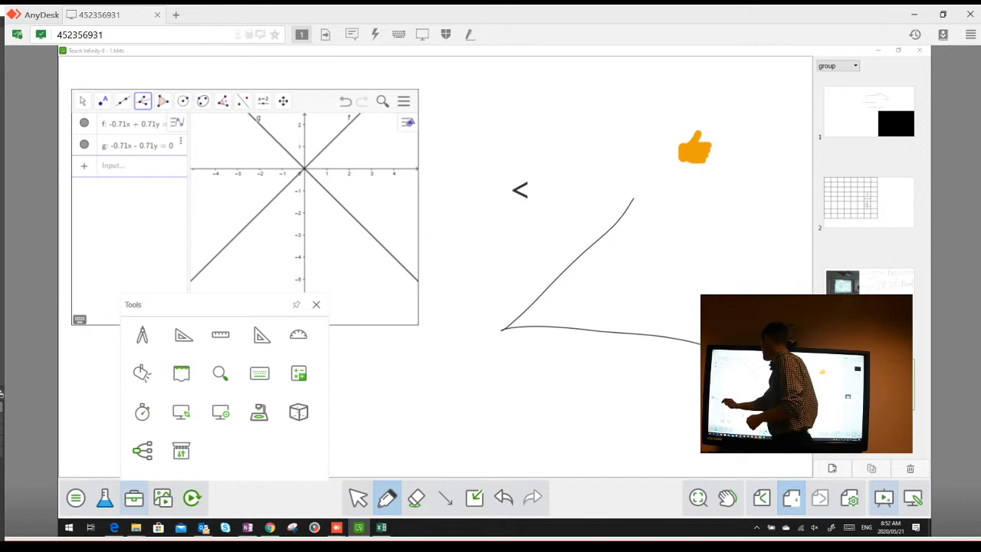
click(142, 335)
drag(438, 361, 526, 361)
drag(506, 244, 555, 191)
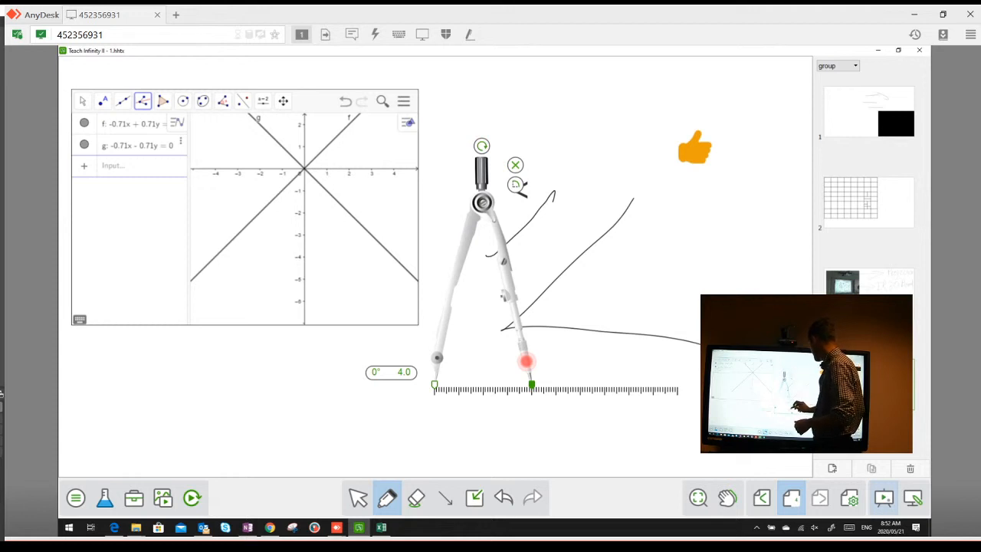
mouse_move(525, 361)
mouse_down()
mouse_move(467, 291)
mouse_move(421, 286)
mouse_up()
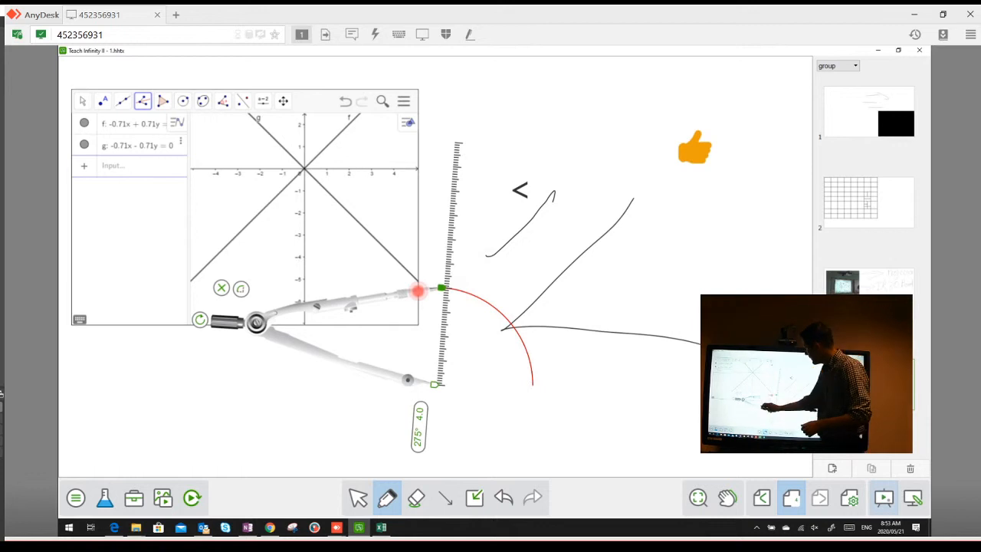
Draw a closed red sector of radius 4.0 with the compass and move it over the thumbs-up stamp
drag(416, 290, 523, 417)
click(358, 498)
drag(475, 360, 730, 146)
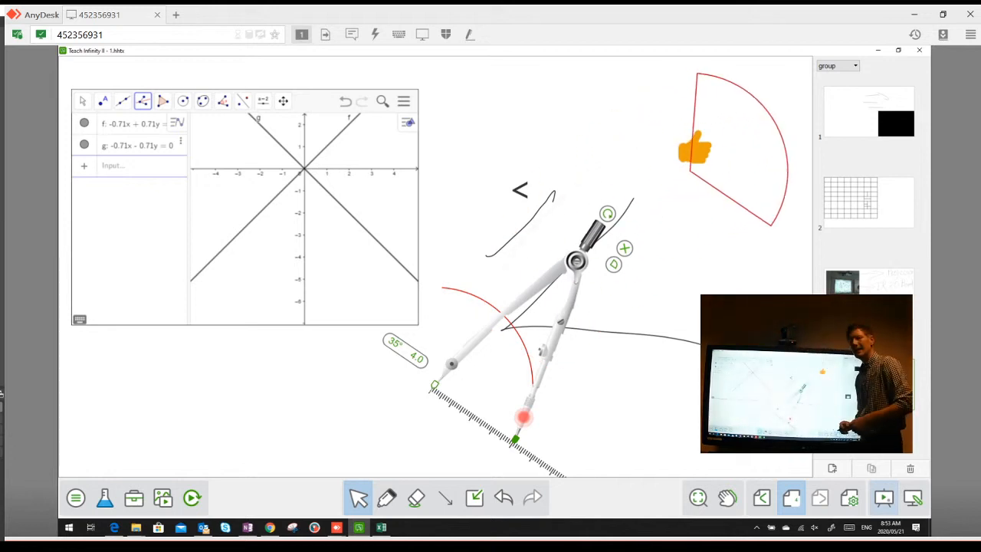
Add a new blank page, close the compass and draw a large freehand acute angle with the pen
click(832, 468)
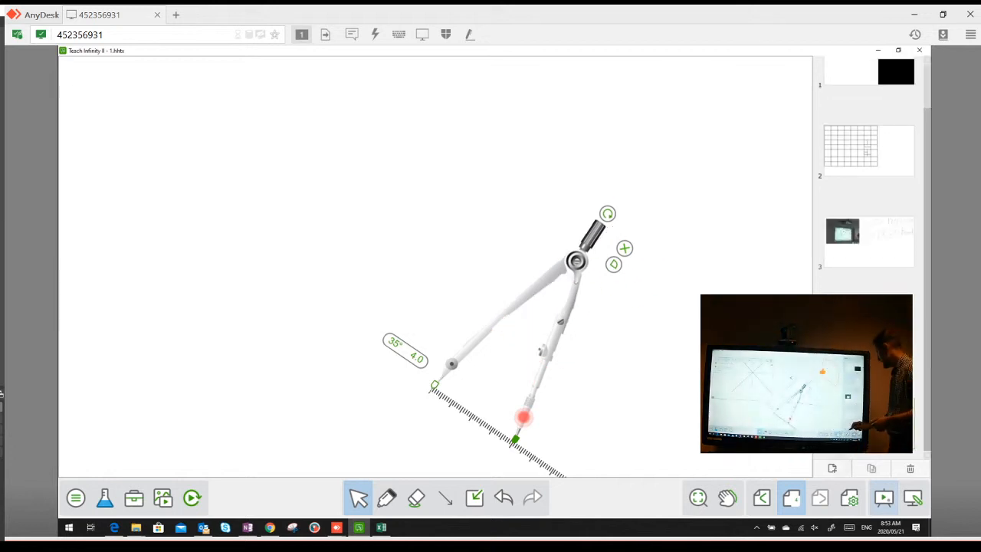
click(623, 248)
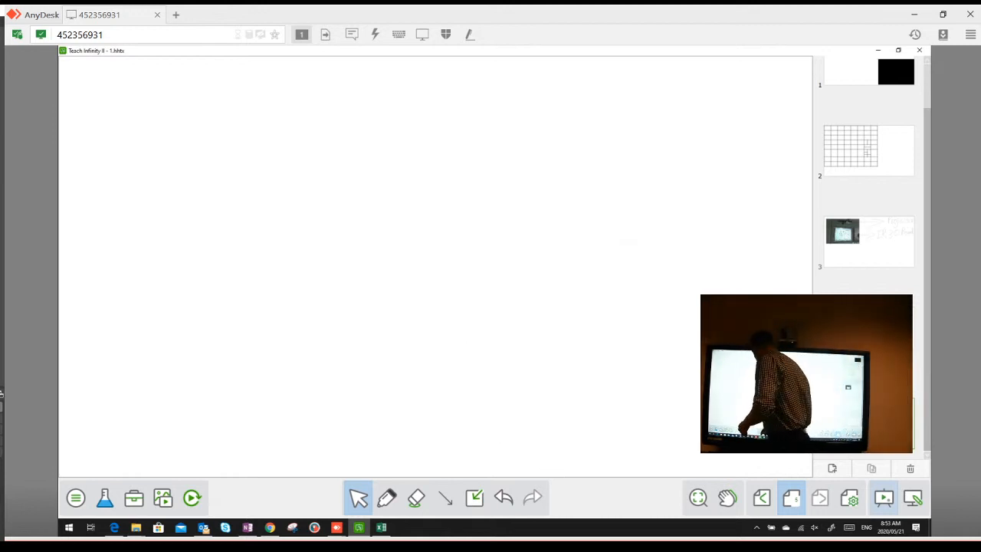
click(387, 498)
mouse_move(558, 85)
mouse_down()
mouse_move(470, 180)
mouse_move(475, 297)
mouse_move(640, 334)
mouse_up()
Bring up the protractor and place its centre on the vertex of the drawn angle
click(133, 498)
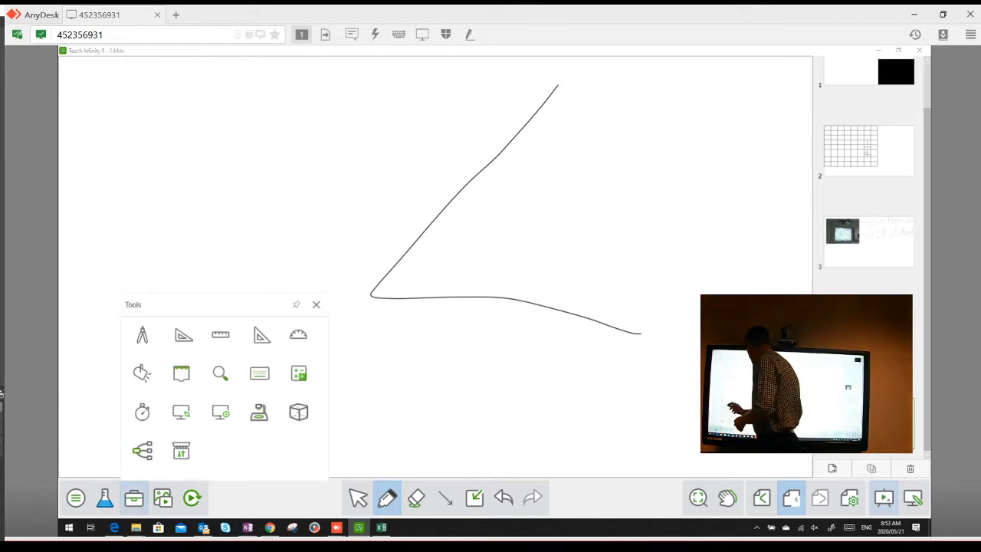
click(298, 335)
mouse_move(464, 236)
mouse_down()
mouse_move(422, 214)
mouse_move(400, 214)
mouse_up()
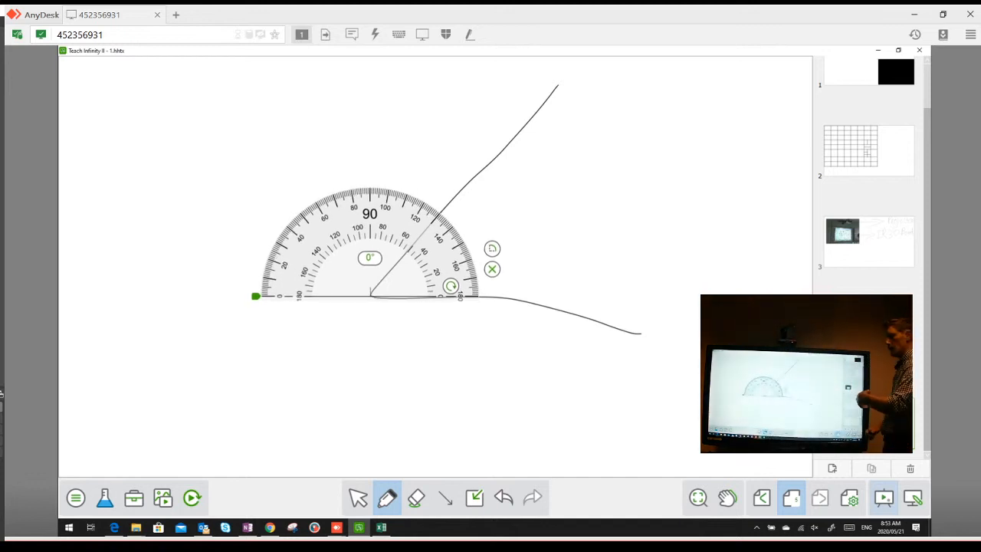
Change the protractor's drawing mode, draw a red straight line along its base and move the protractor to the lower right of the page
click(492, 248)
mouse_move(472, 233)
mouse_down()
mouse_move(480, 292)
mouse_move(464, 223)
mouse_up()
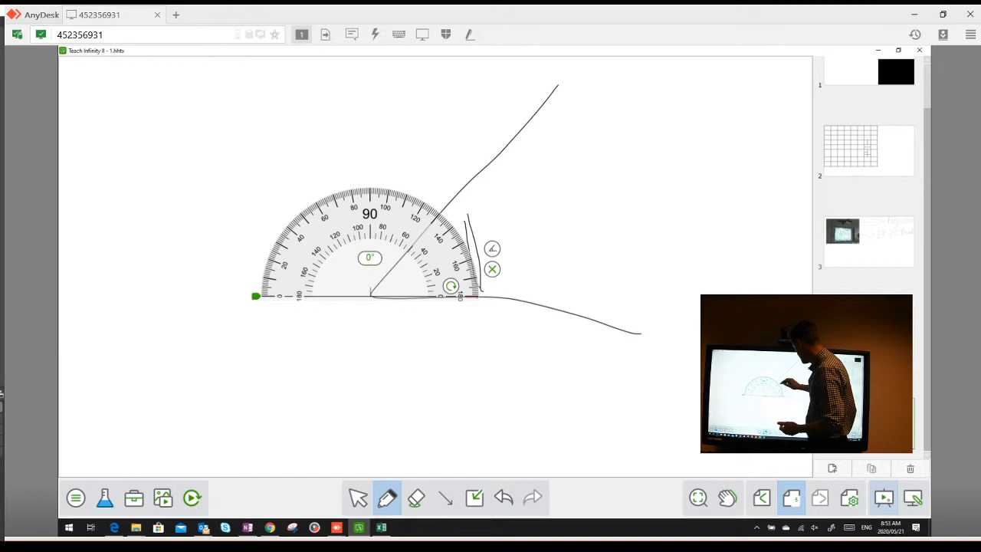
drag(438, 297, 341, 298)
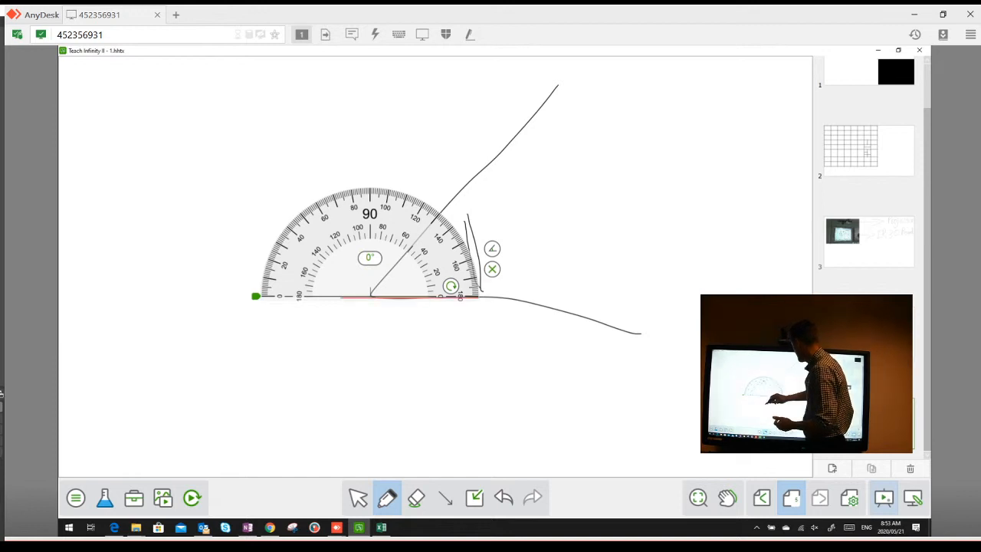
click(357, 497)
mouse_move(370, 253)
mouse_down()
mouse_move(428, 212)
mouse_move(651, 249)
mouse_move(662, 309)
mouse_up()
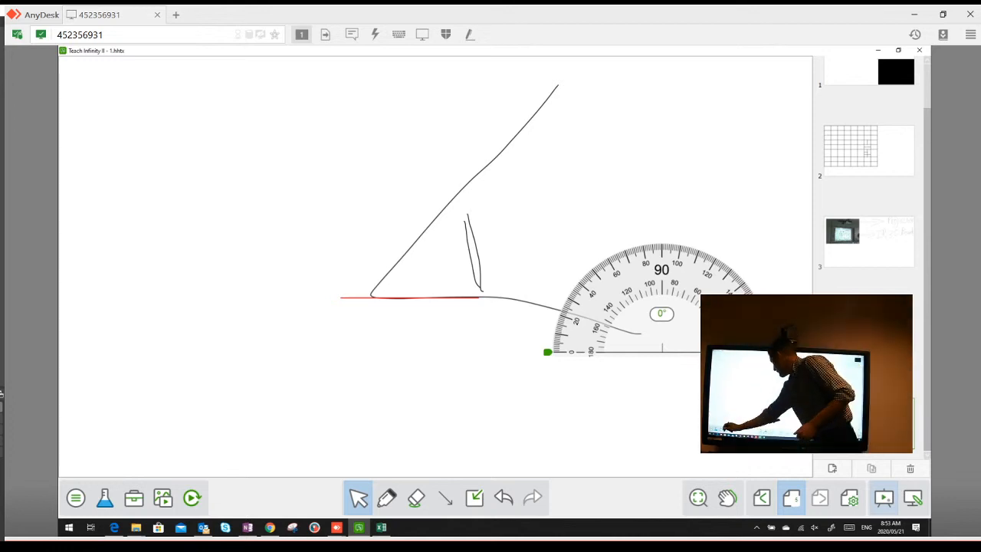
Open the calculator from the whiteboard tools and move it to the middle of the page
click(134, 497)
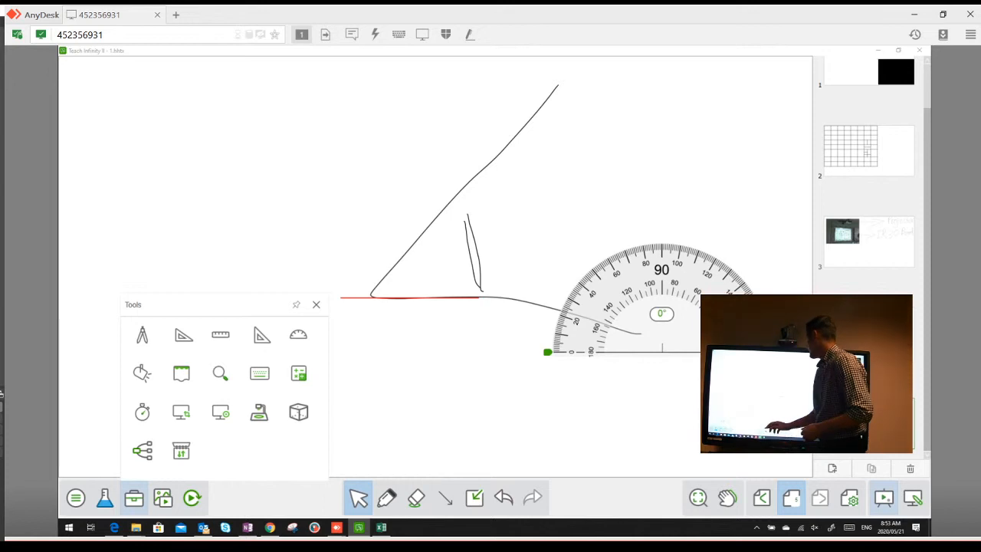
click(299, 373)
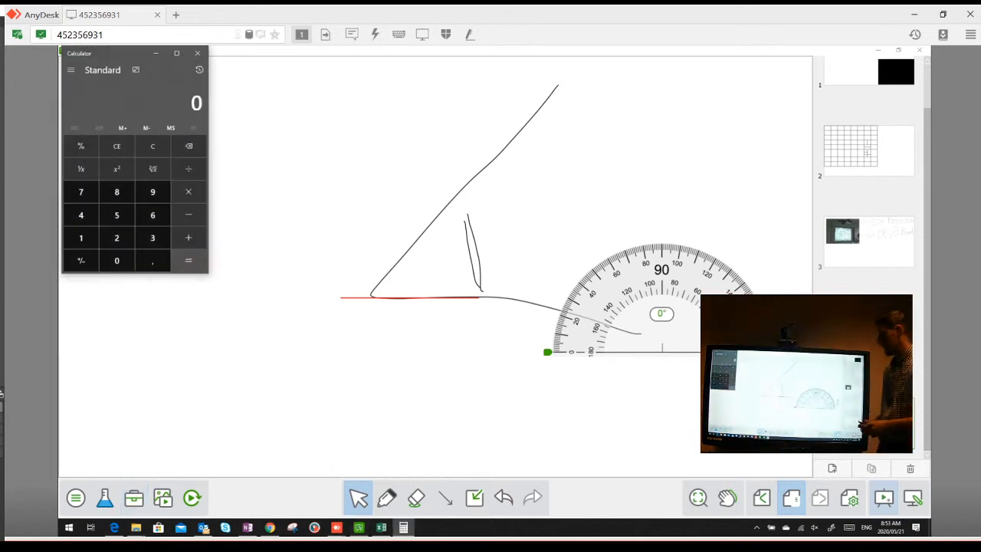
drag(107, 53, 516, 170)
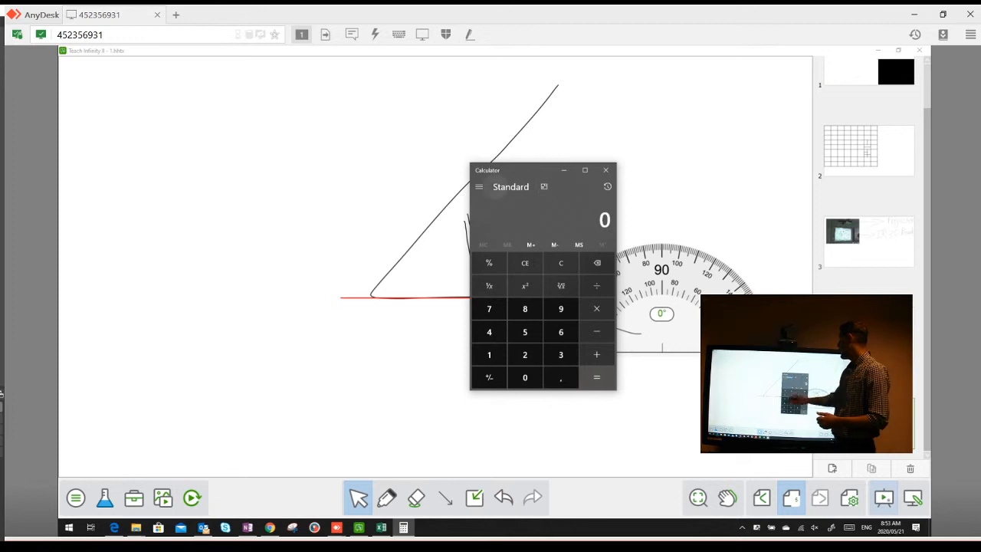
Switch the calculator to Scientific mode, move it beside the drawn angle and close it
click(478, 186)
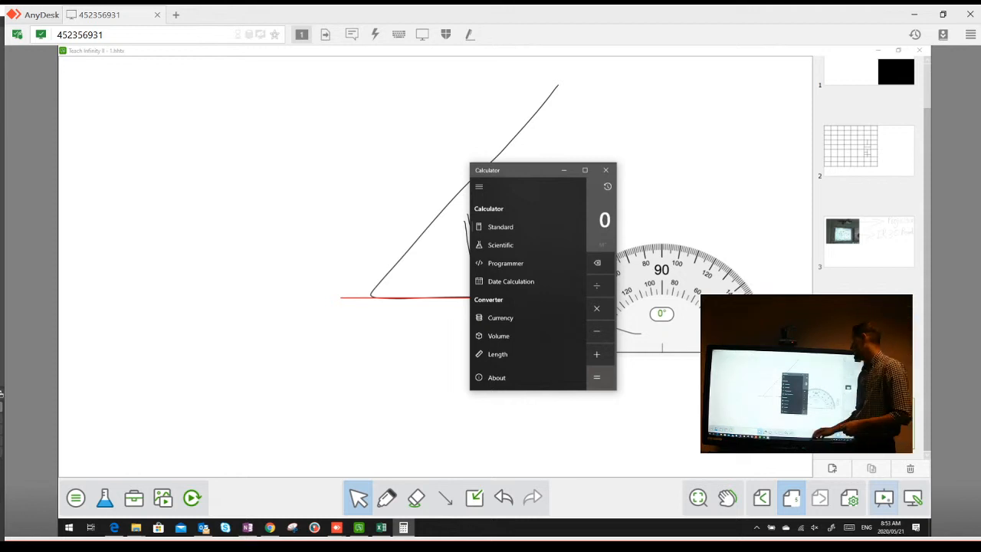
click(500, 244)
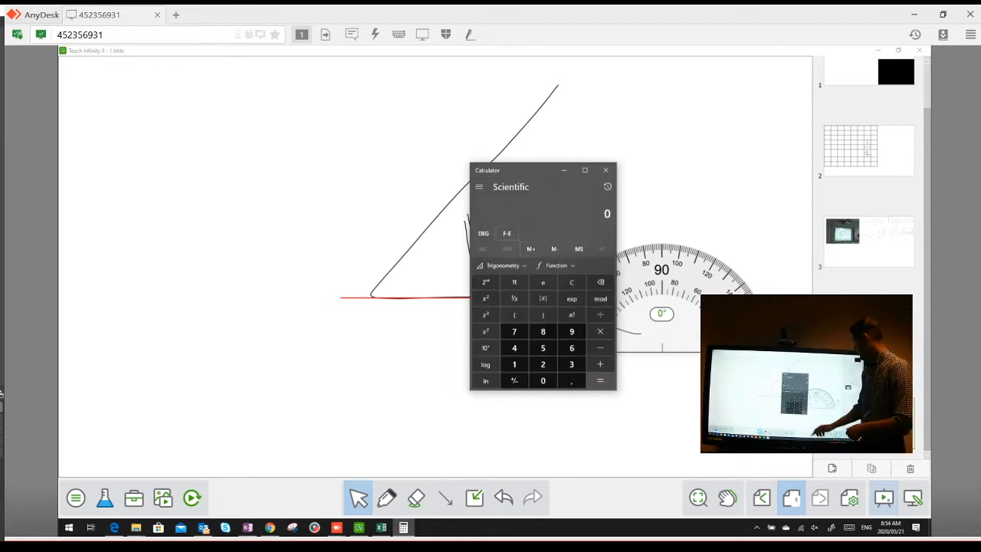
drag(521, 170, 314, 139)
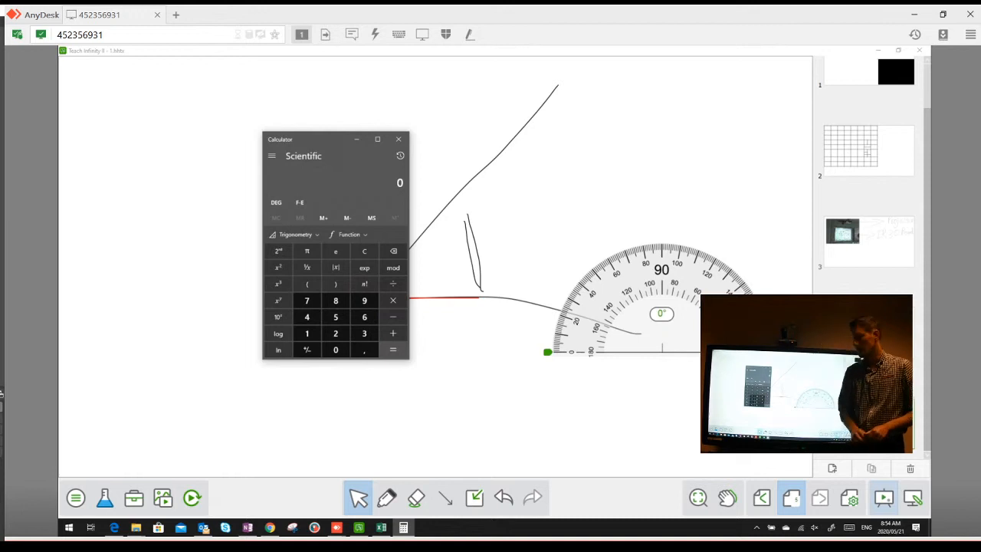
click(133, 498)
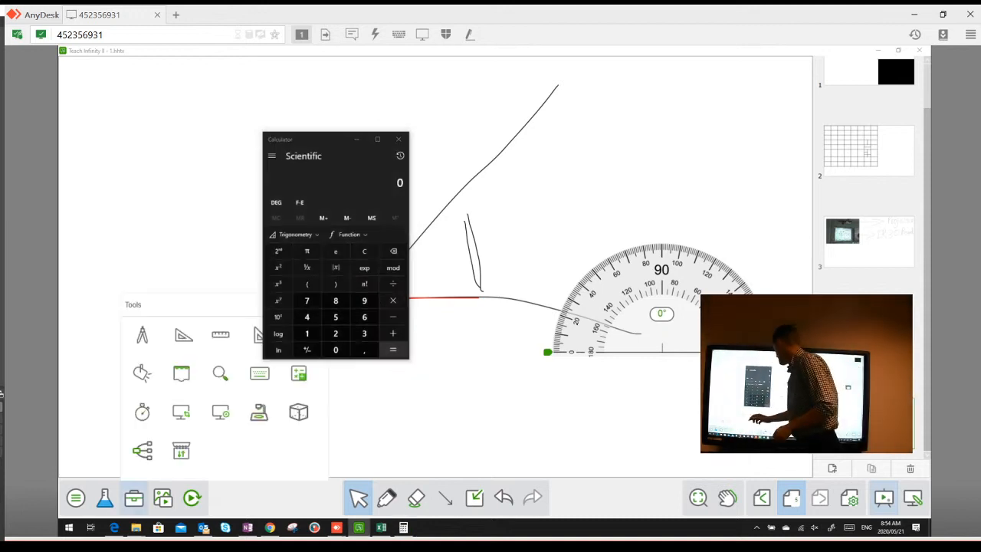
click(398, 140)
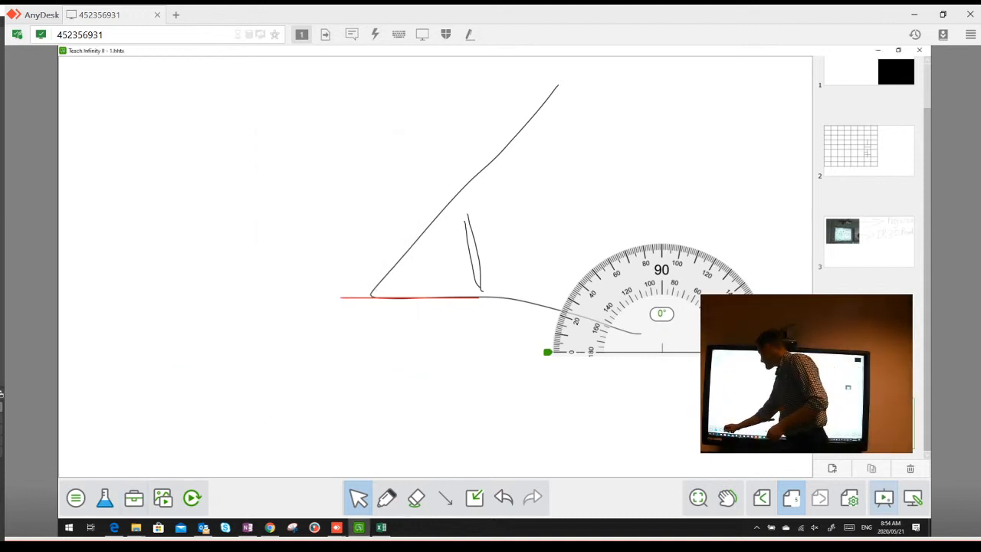
Bring up the clock tool and place it in the upper left corner of the page
click(134, 498)
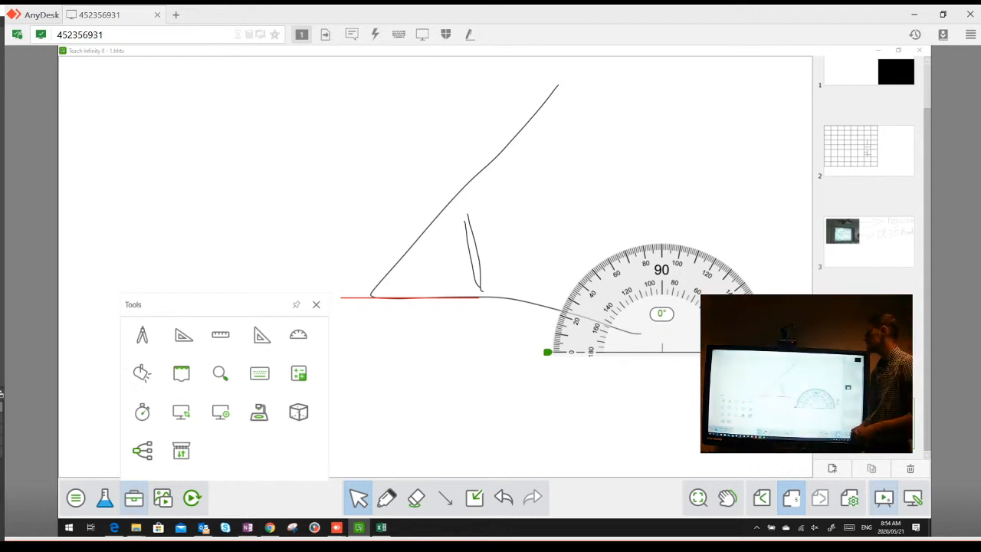
click(142, 412)
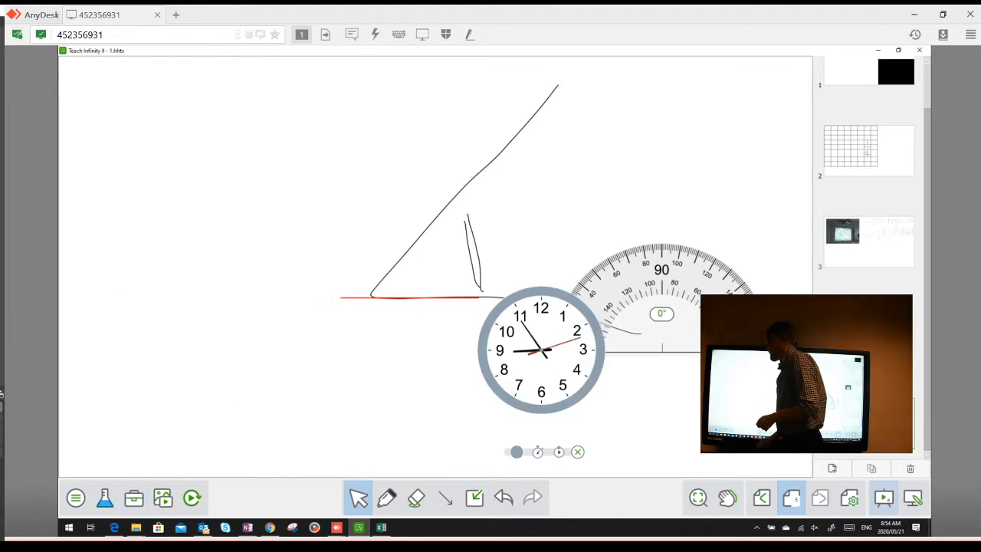
drag(541, 350, 202, 148)
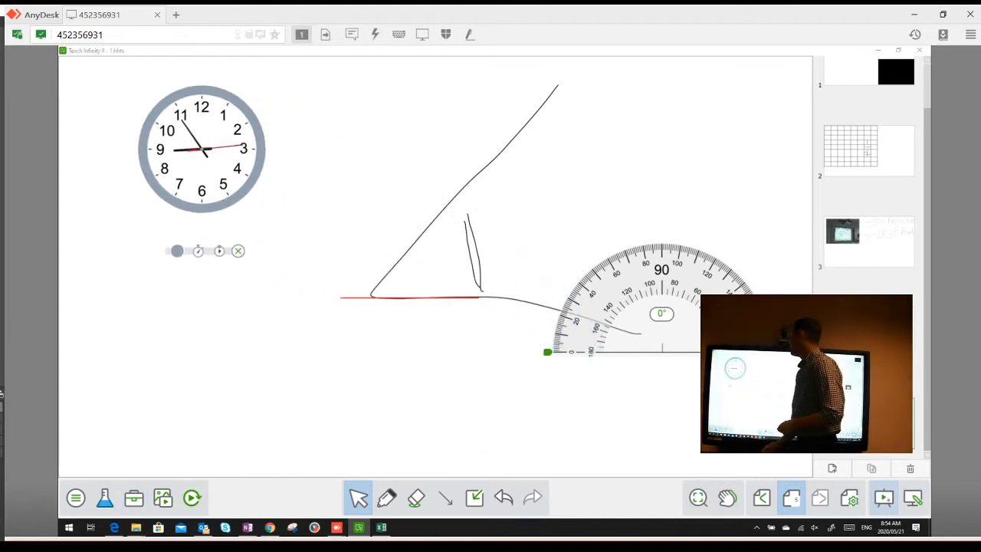
Switch the clock to the stopwatch and on to the countdown timer, set the timer to 28 minutes and start it
click(198, 251)
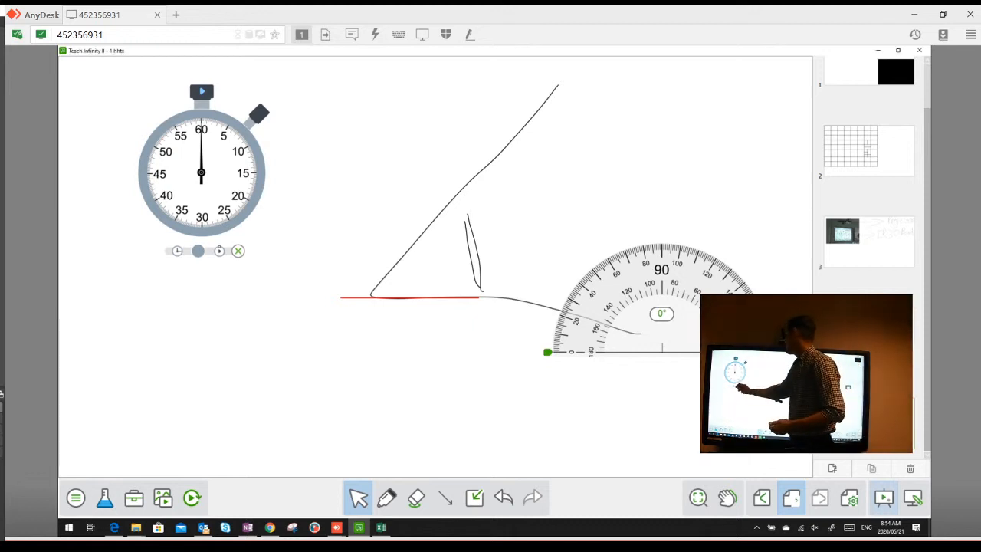
click(219, 251)
drag(204, 92, 221, 209)
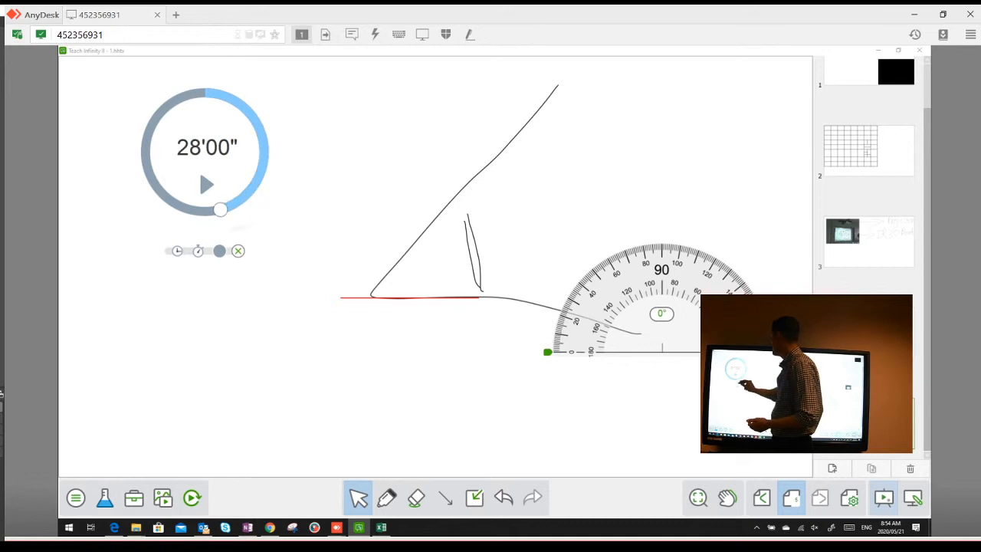
click(206, 183)
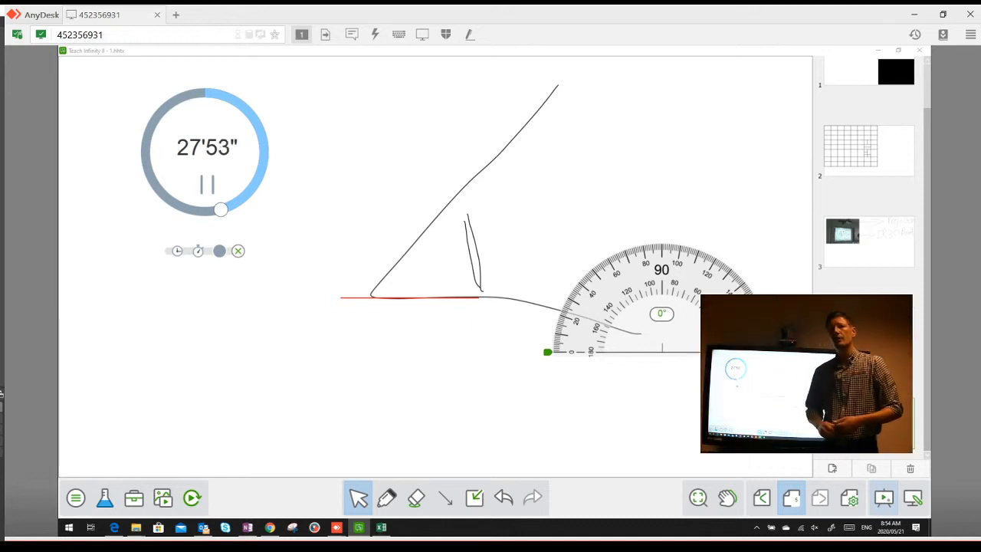
Close the countdown timer and bring up the 3D shape tools
click(239, 251)
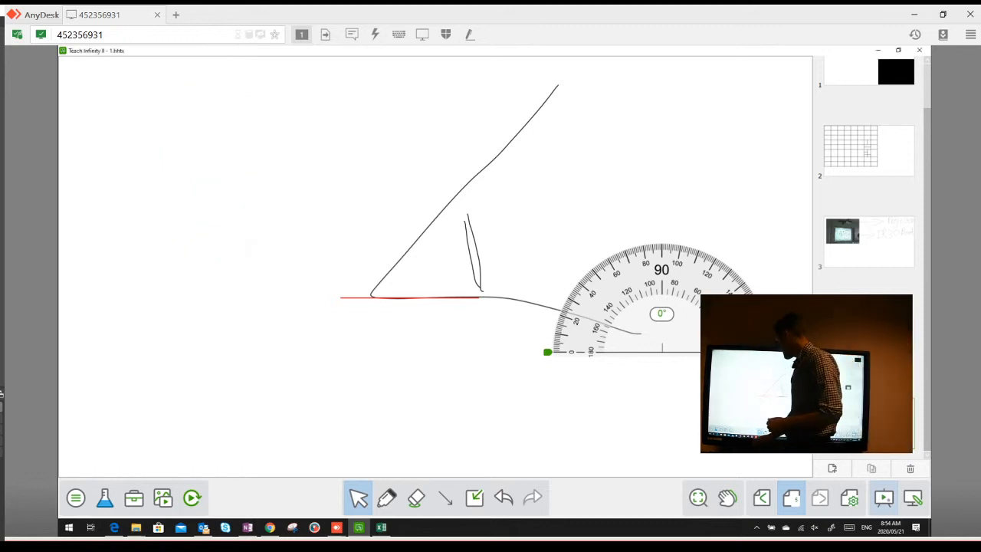
click(133, 498)
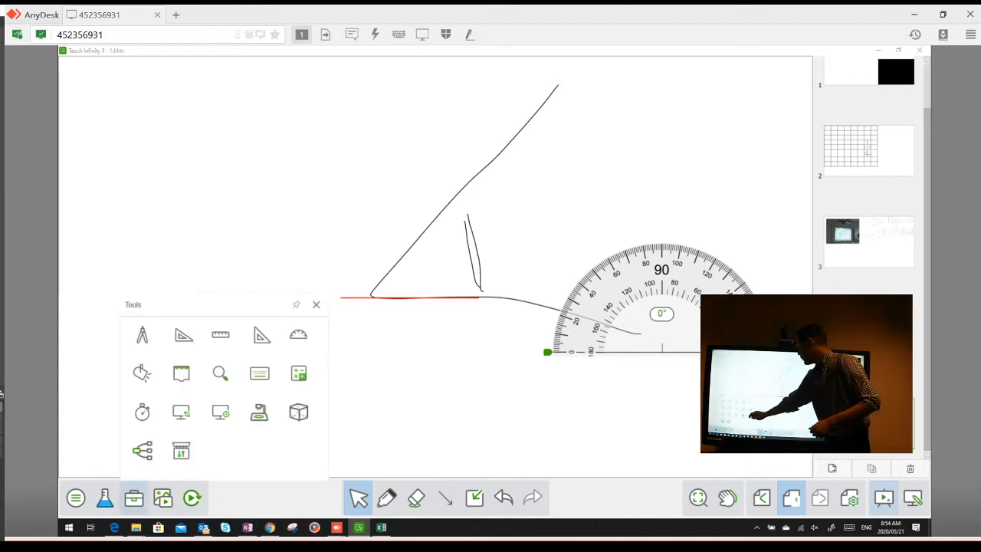
click(298, 412)
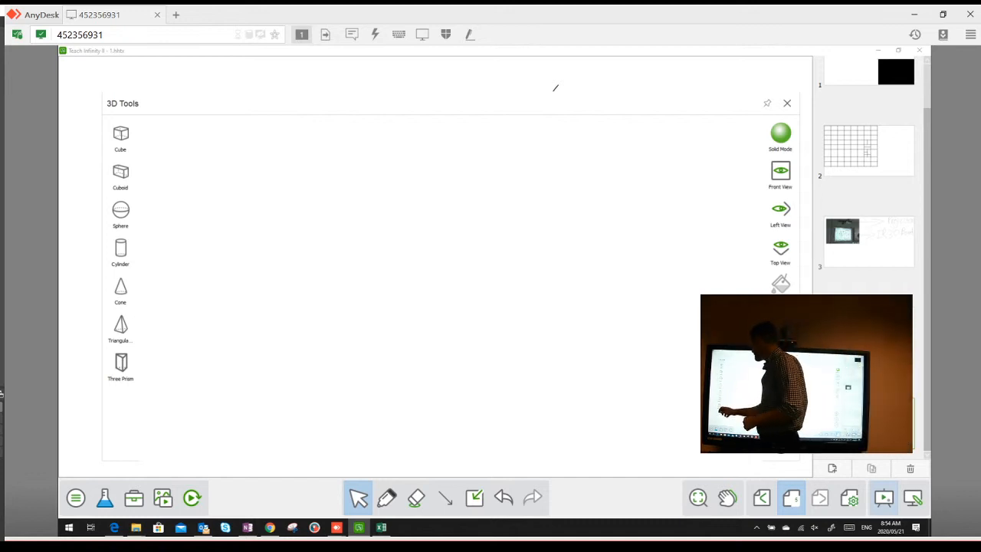
Place a 3D box in the 3D tools, show it in Solid Mode, rotate it and close the 3D tools
drag(482, 322, 486, 345)
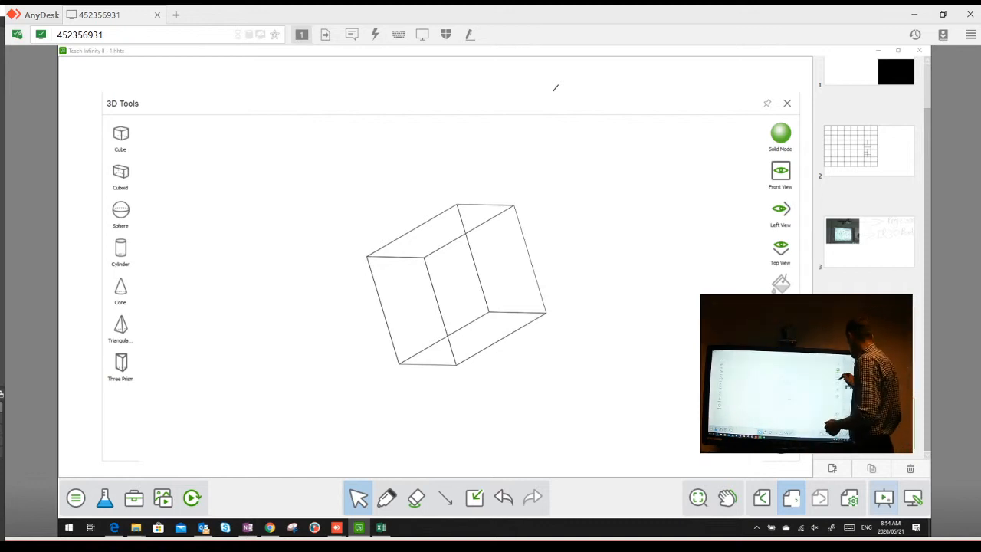
click(780, 133)
mouse_move(536, 295)
mouse_down()
mouse_move(498, 223)
mouse_move(444, 202)
mouse_move(490, 306)
mouse_move(431, 357)
mouse_up()
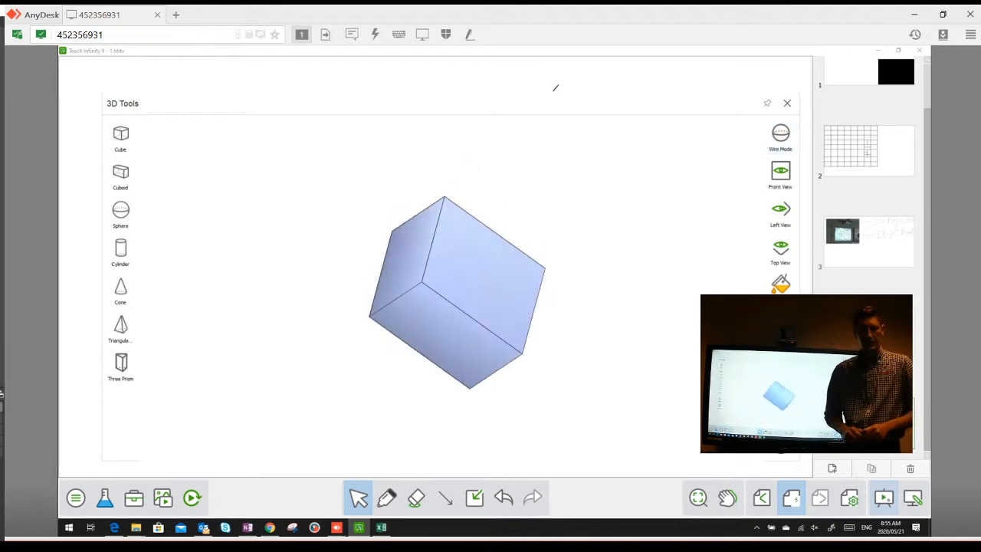
drag(502, 295, 496, 320)
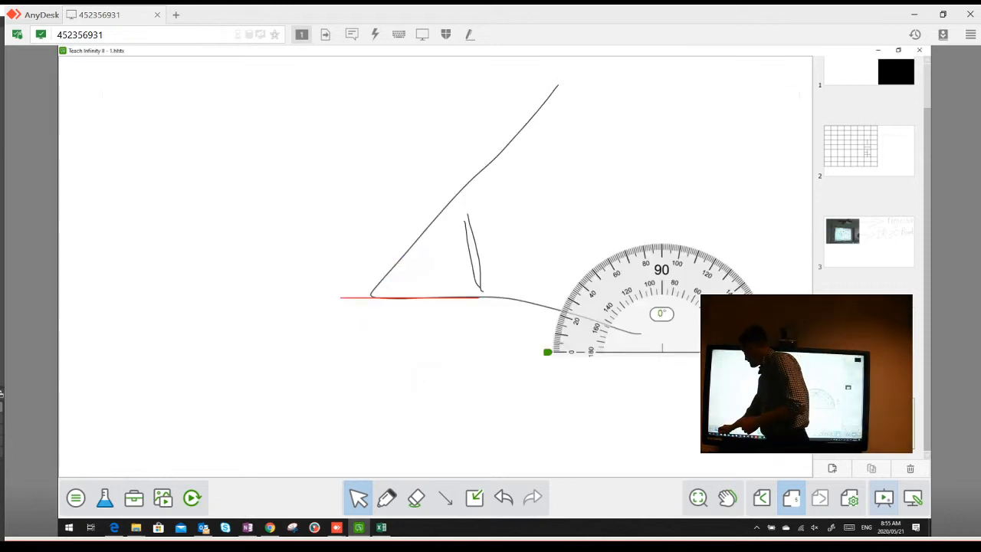
Add a new page and handwrite 1+1=2 across its upper part with the pen
click(133, 498)
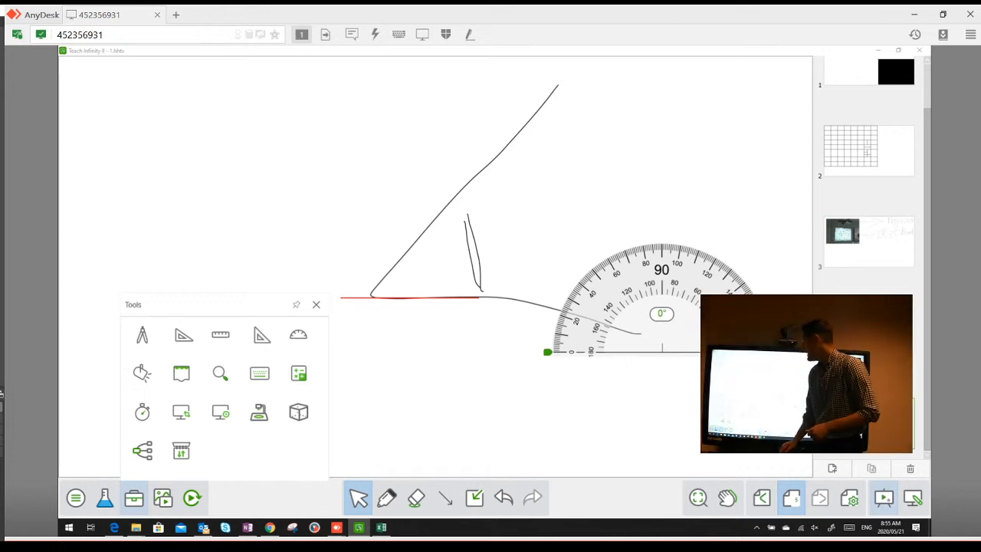
click(387, 498)
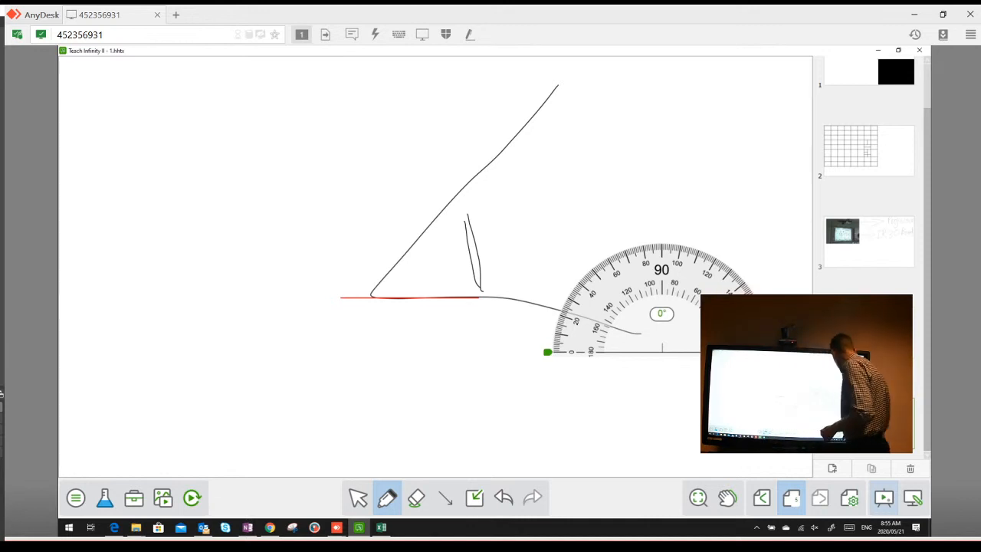
click(832, 468)
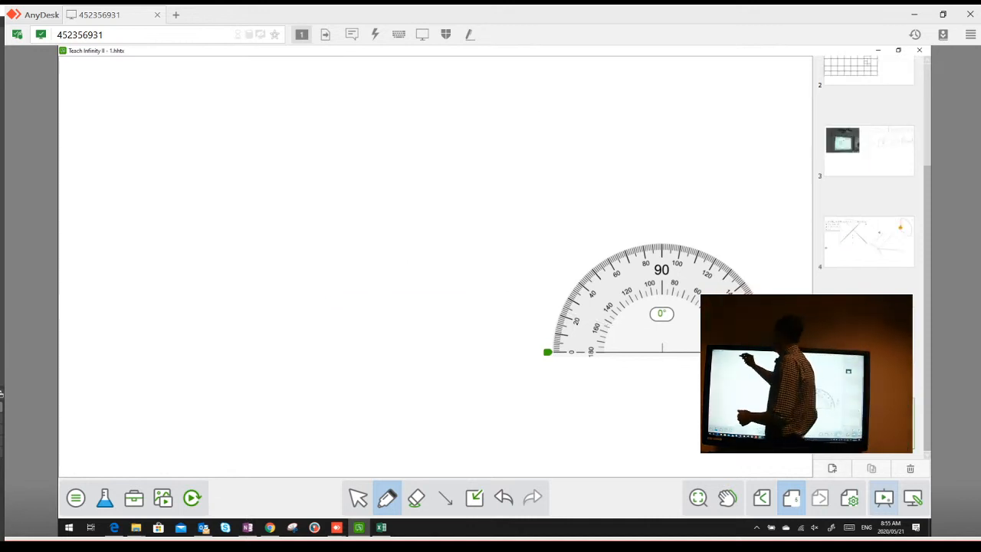
drag(220, 95, 217, 219)
drag(272, 105, 280, 195)
drag(259, 154, 339, 139)
drag(363, 95, 381, 235)
drag(414, 143, 487, 124)
drag(441, 178, 511, 143)
mouse_move(526, 84)
mouse_down()
mouse_move(536, 196)
mouse_move(646, 189)
mouse_up()
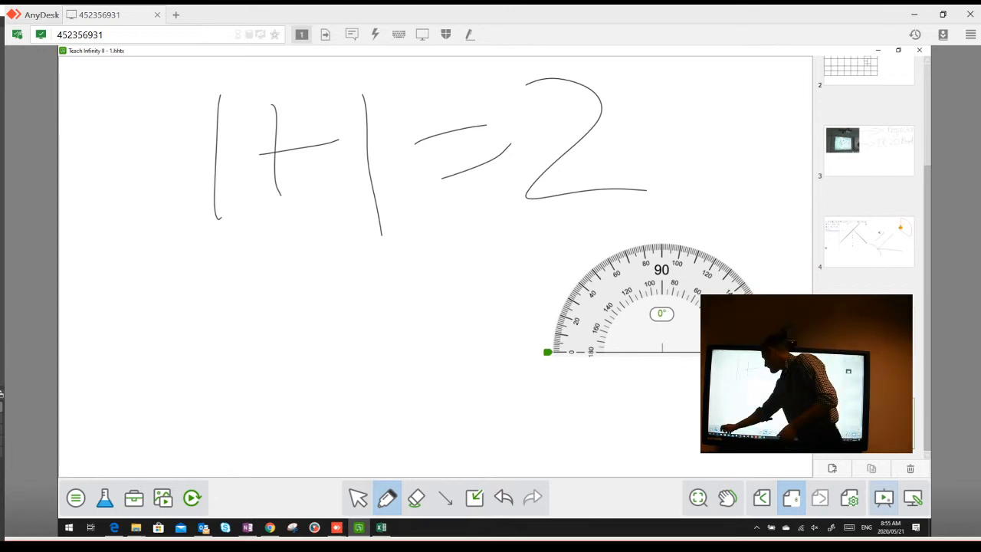
Cover the page with the red curtain, shrink and move it to reveal the handwritten sum, and close the curtain
click(133, 498)
click(178, 375)
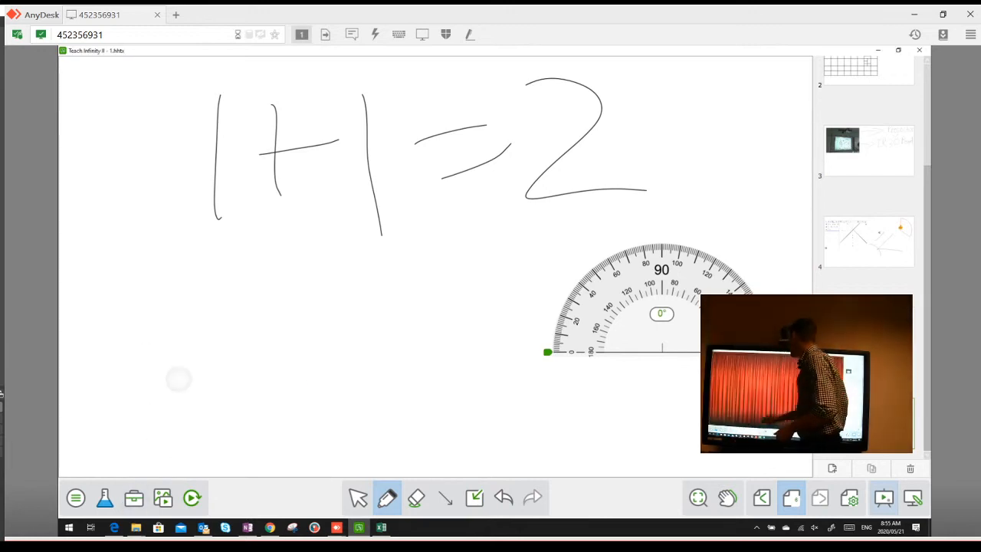
drag(61, 58, 654, 226)
drag(755, 310, 491, 452)
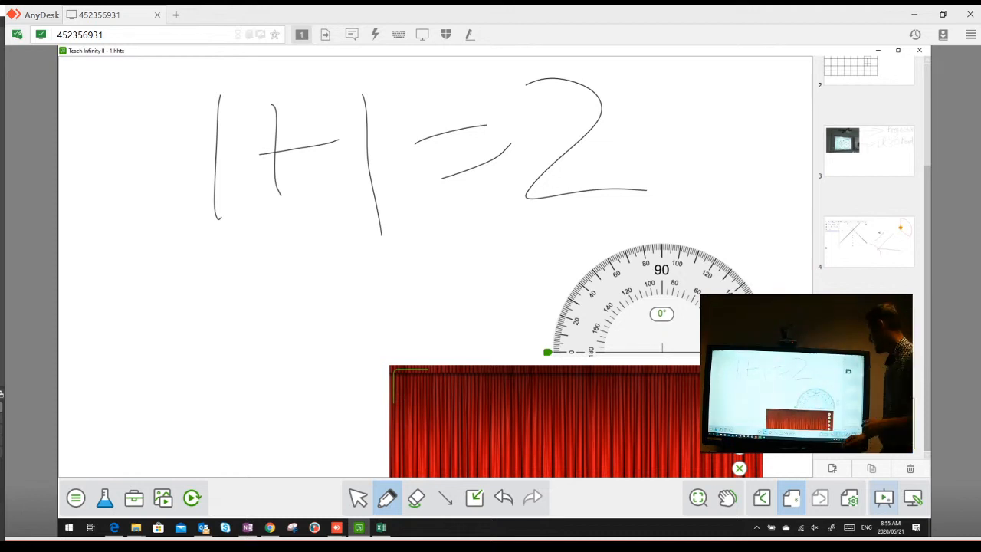
drag(651, 429, 609, 210)
click(696, 319)
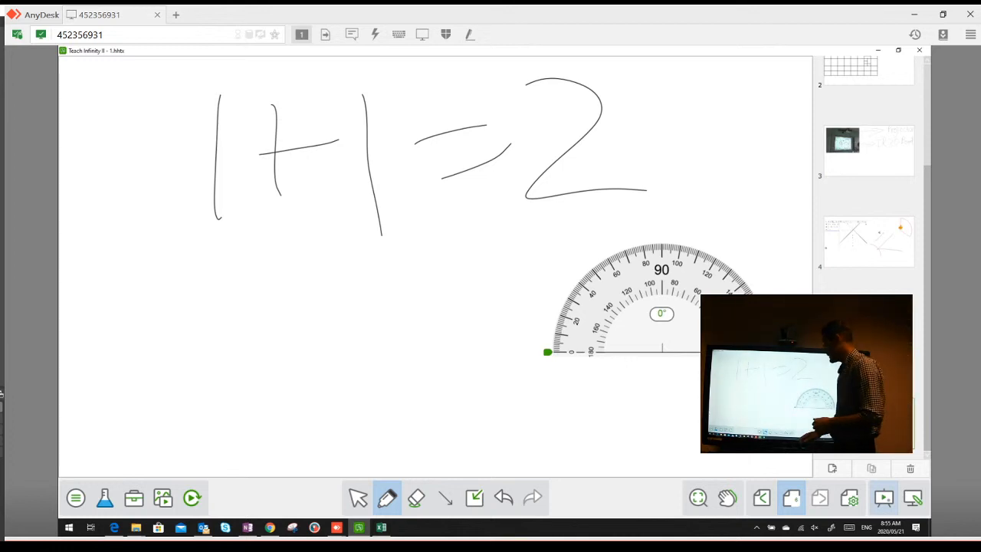
Switch the whiteboard's subject tools to Math
click(162, 497)
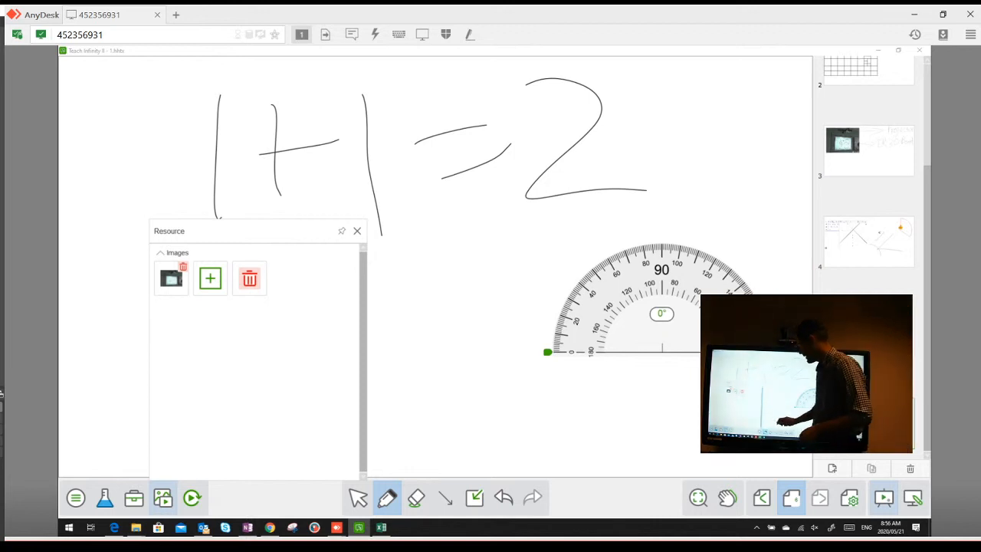
click(76, 498)
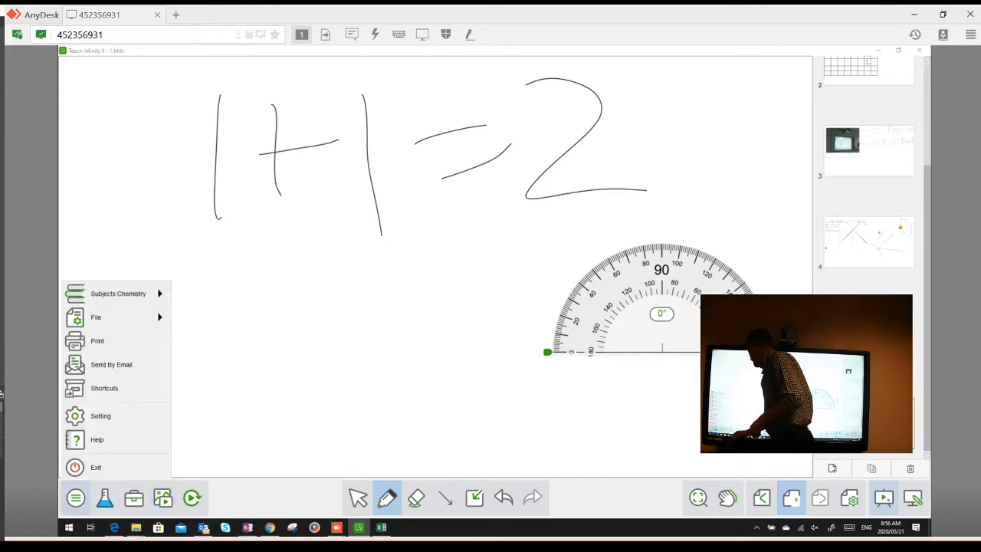
click(118, 294)
click(207, 293)
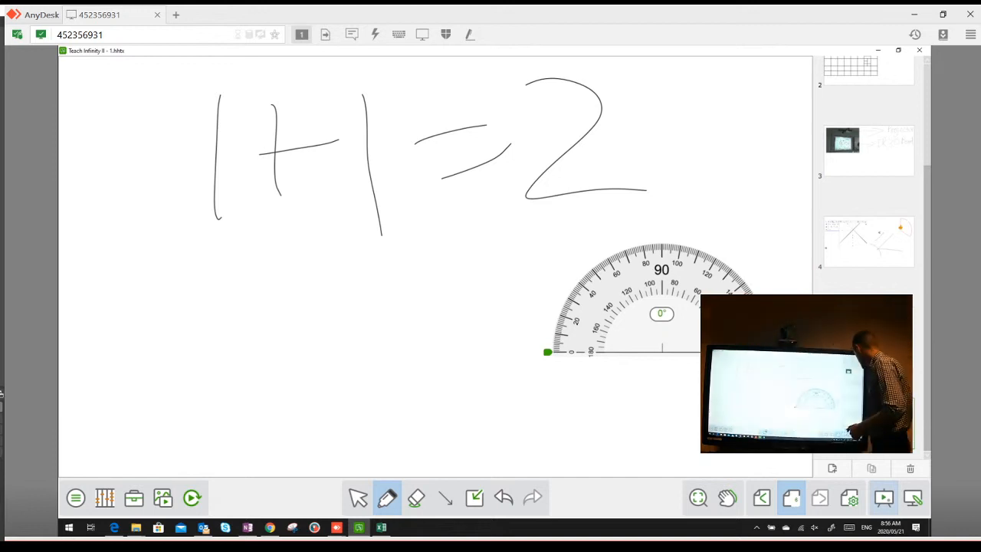
Add a new page and insert a sine curve on x-y axes from the Math function graphics, placed left of the protractor
click(832, 468)
click(105, 497)
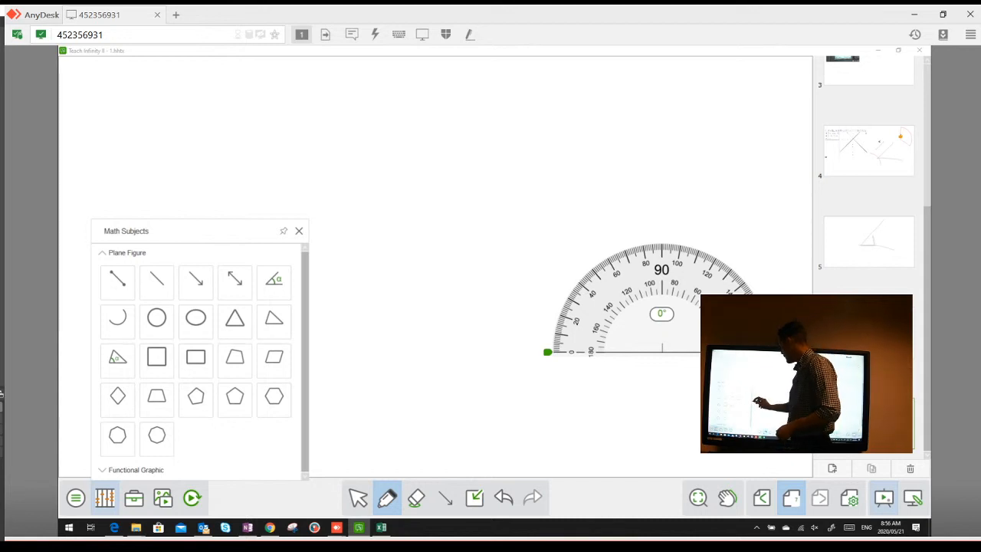
click(136, 469)
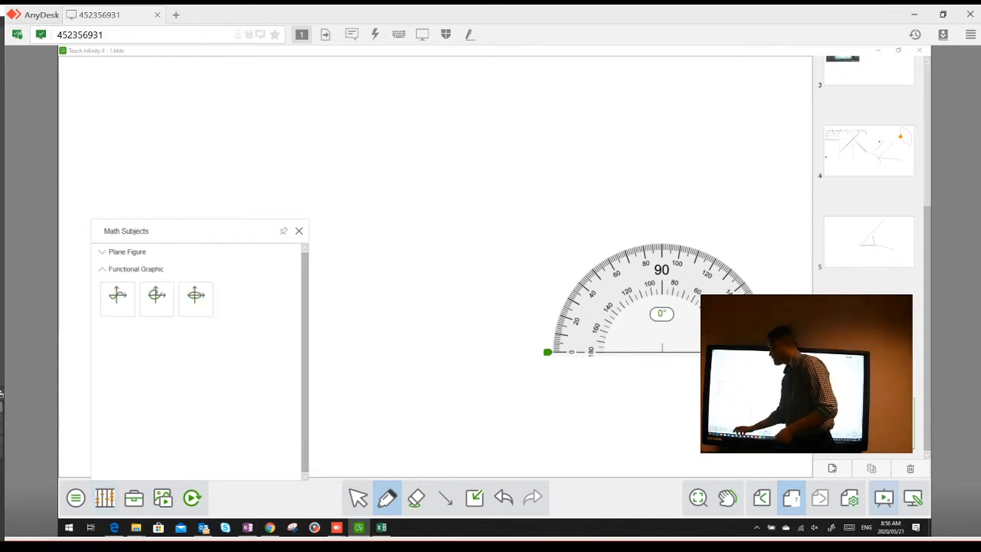
click(117, 299)
drag(511, 190, 594, 105)
drag(476, 222, 325, 245)
Draw three freehand lines with the pen between the sine graph and the protractor
click(387, 498)
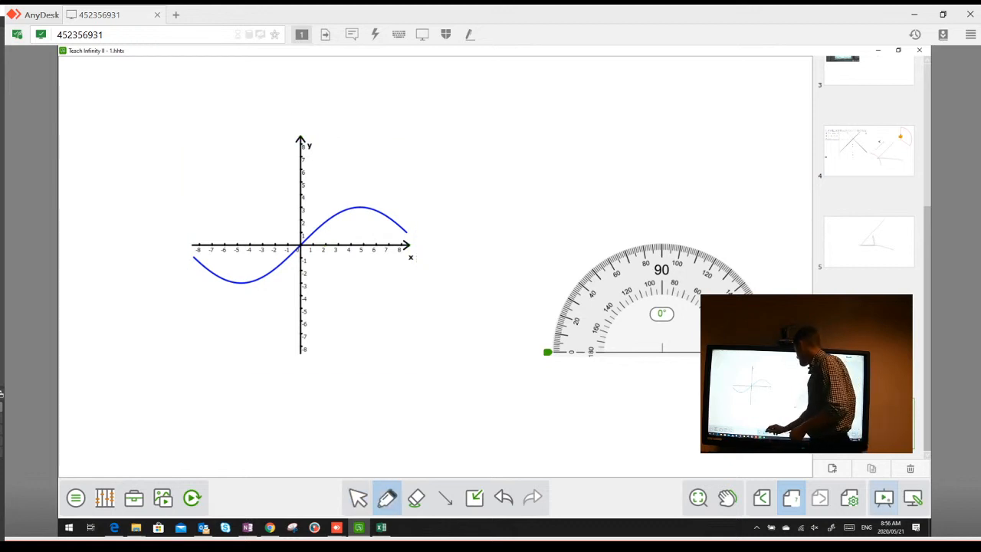
click(387, 498)
drag(416, 144, 552, 158)
drag(456, 206, 564, 201)
drag(456, 278, 568, 257)
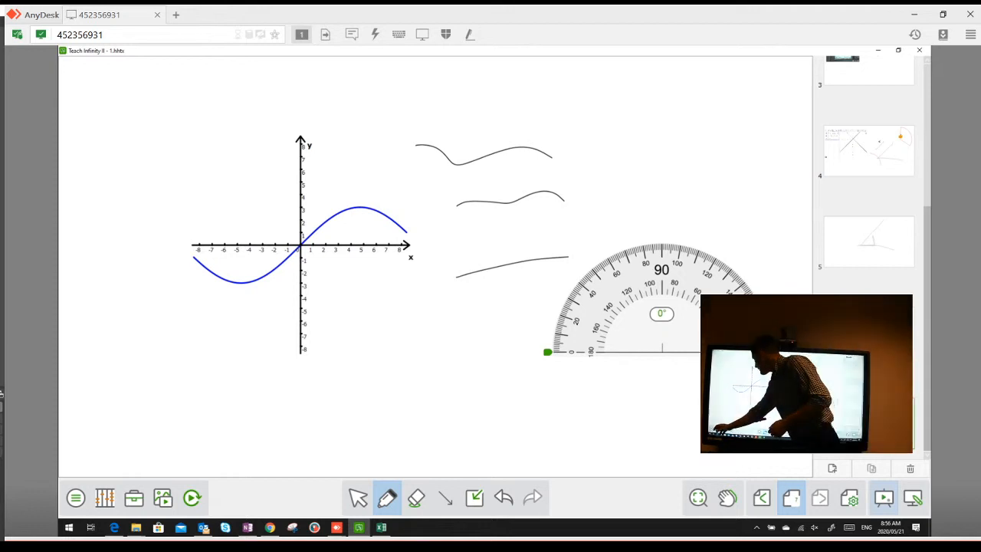
Try inserting the geometry graphing tool, turn on the hand tool and return to page 4 with the crossed-lines graph
click(387, 498)
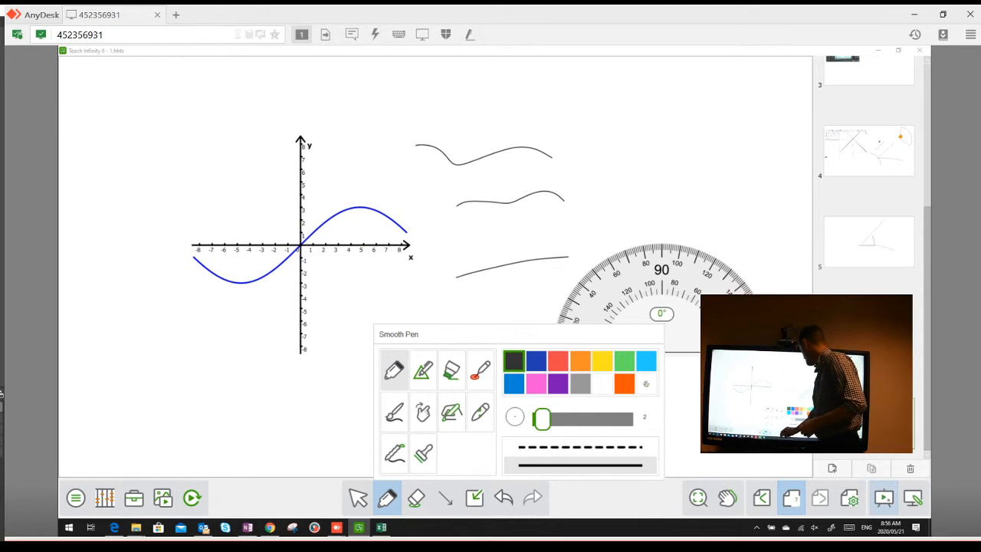
click(474, 498)
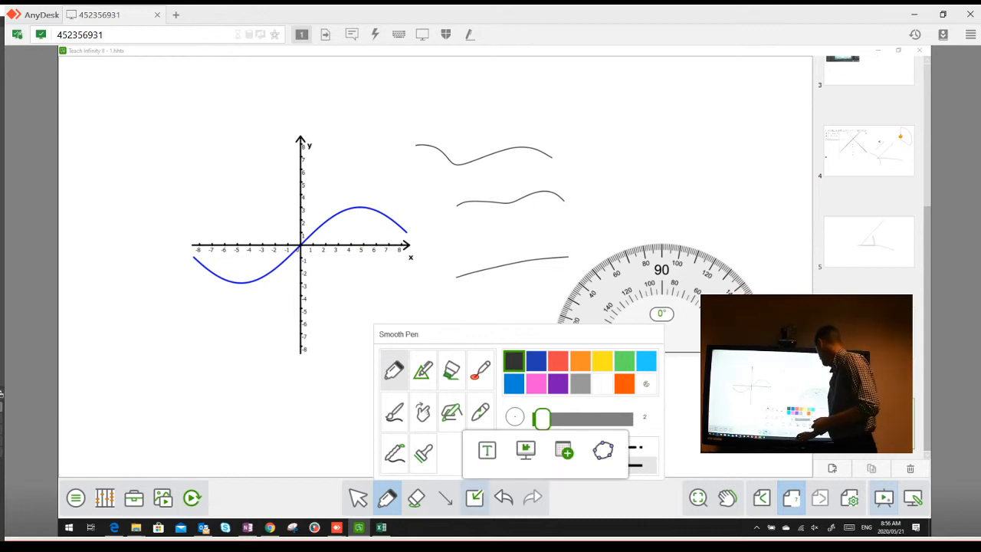
click(602, 450)
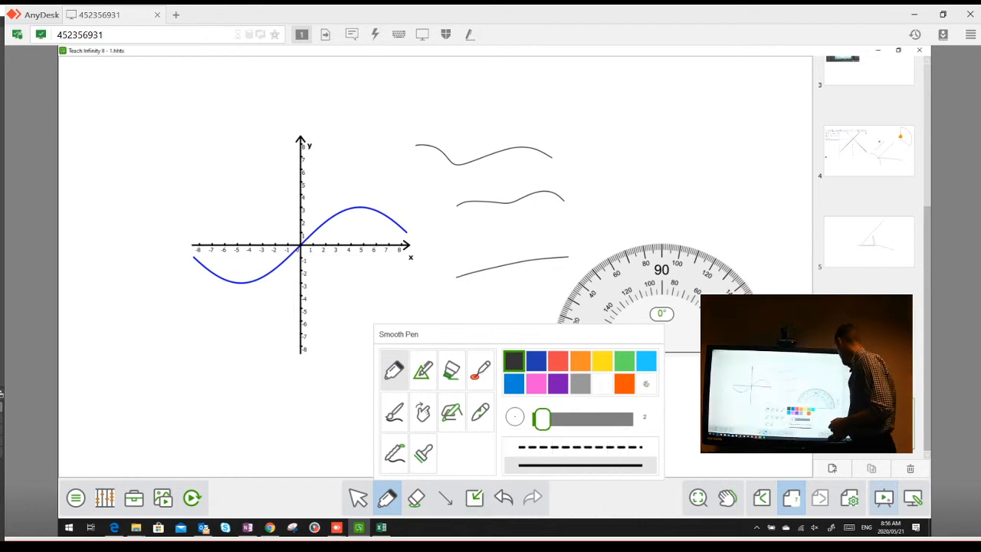
click(727, 498)
drag(774, 345, 587, 132)
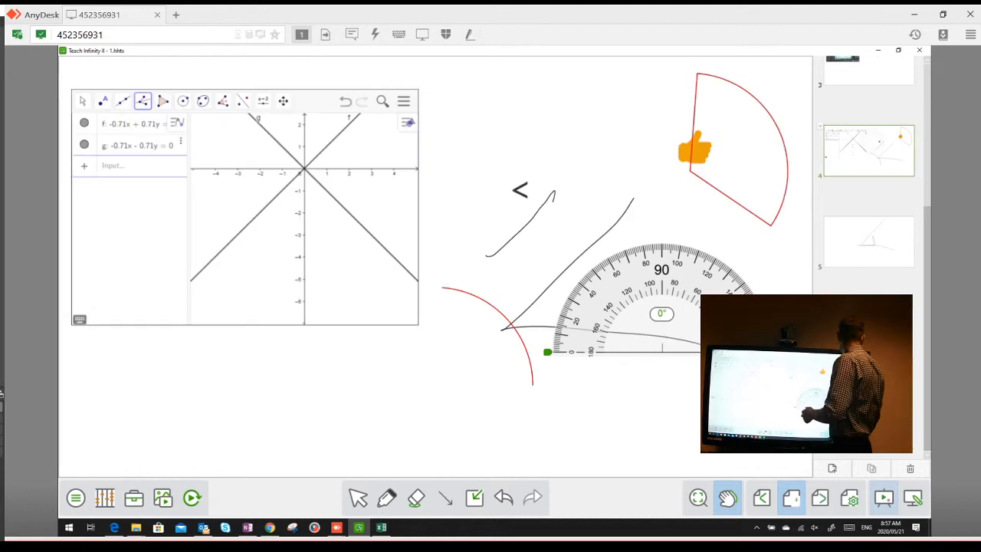
Start a file export and set its type to Microsoft Powerpoint 97/2000/Xp/2003 File (*.ppt)
click(75, 498)
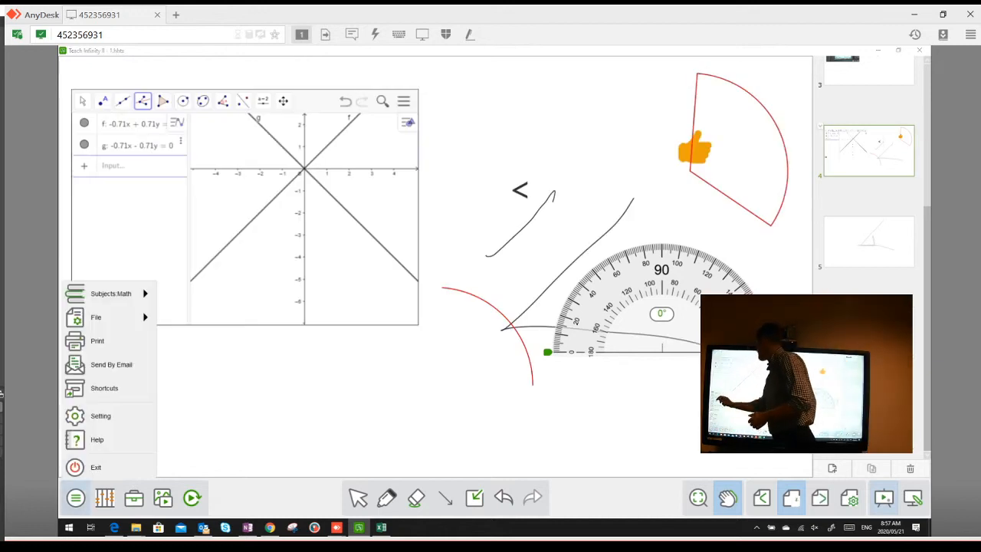
click(95, 316)
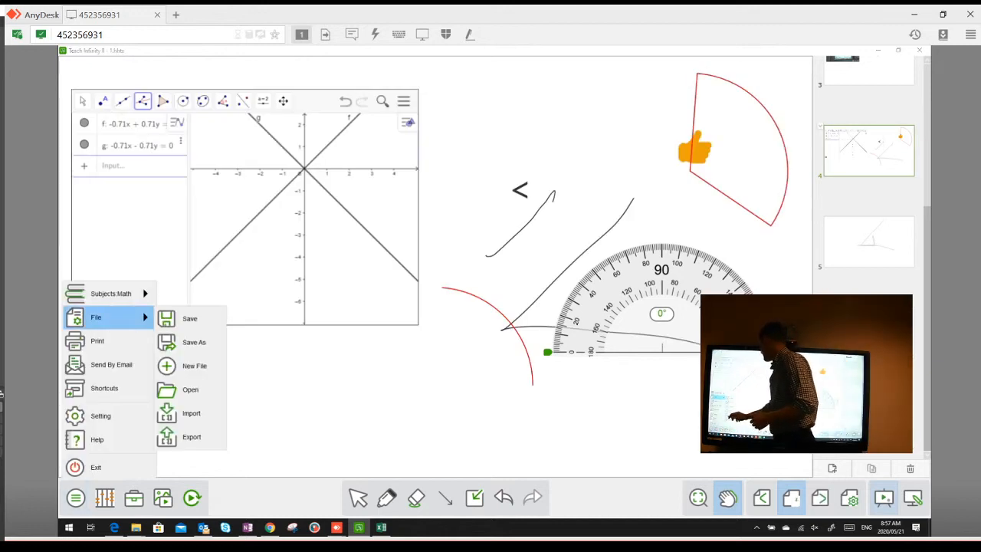
click(192, 436)
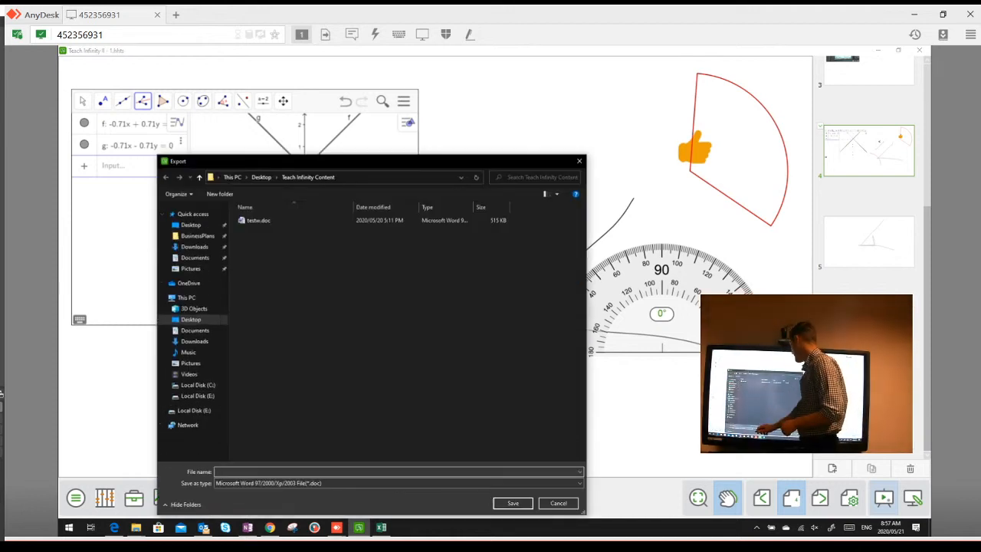
click(398, 482)
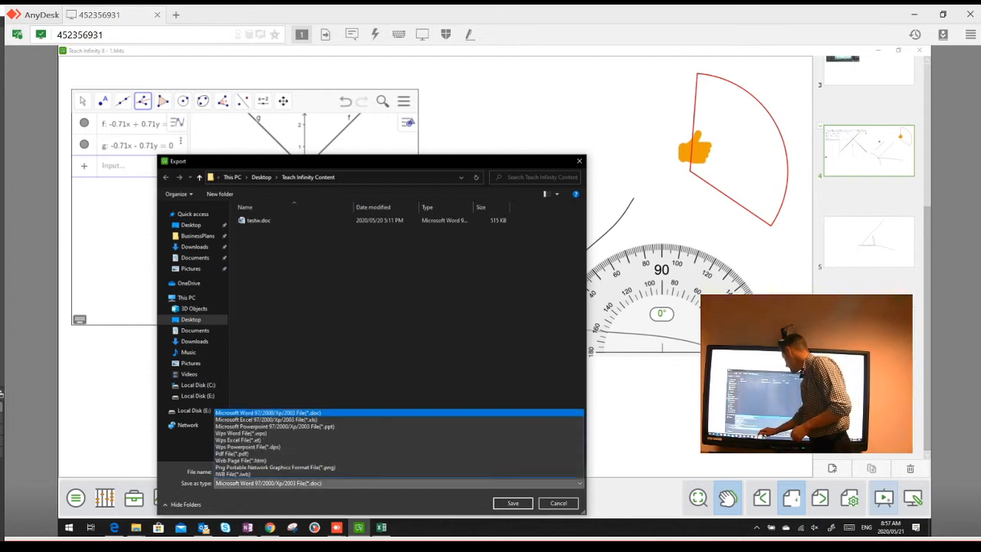
click(337, 426)
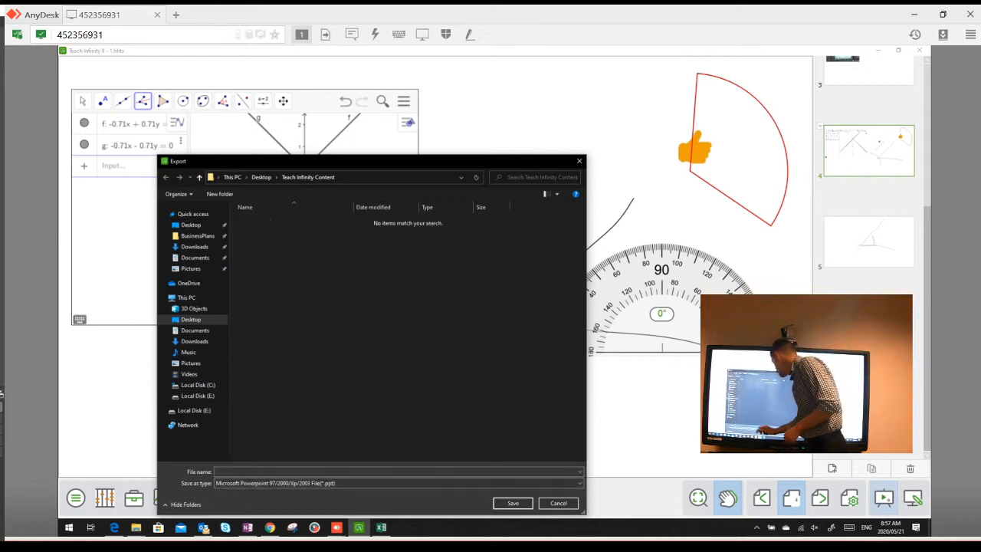
Name the export testppt using the on-screen keyboard and save it in the Teach Infinity Content folder
click(395, 471)
click(849, 527)
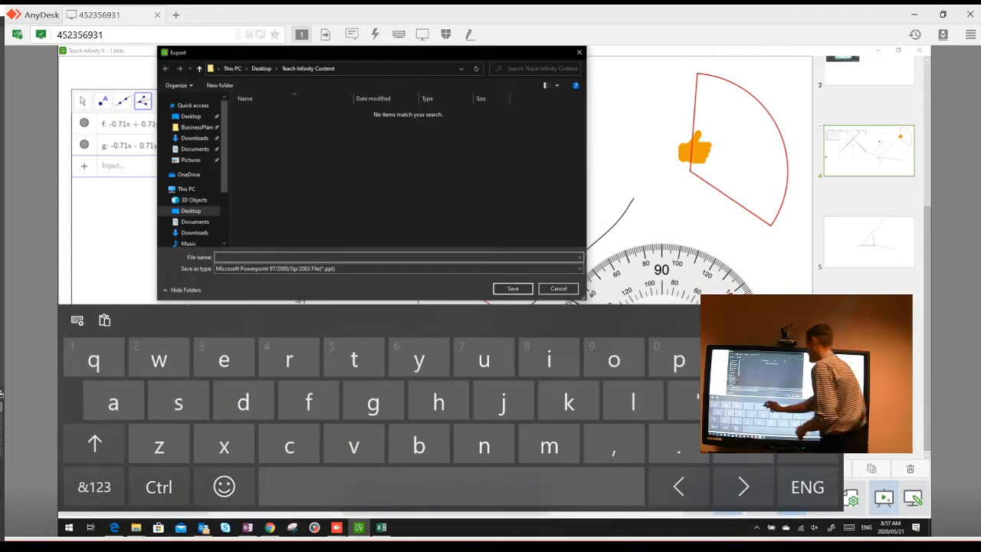
click(354, 359)
text(estppt)
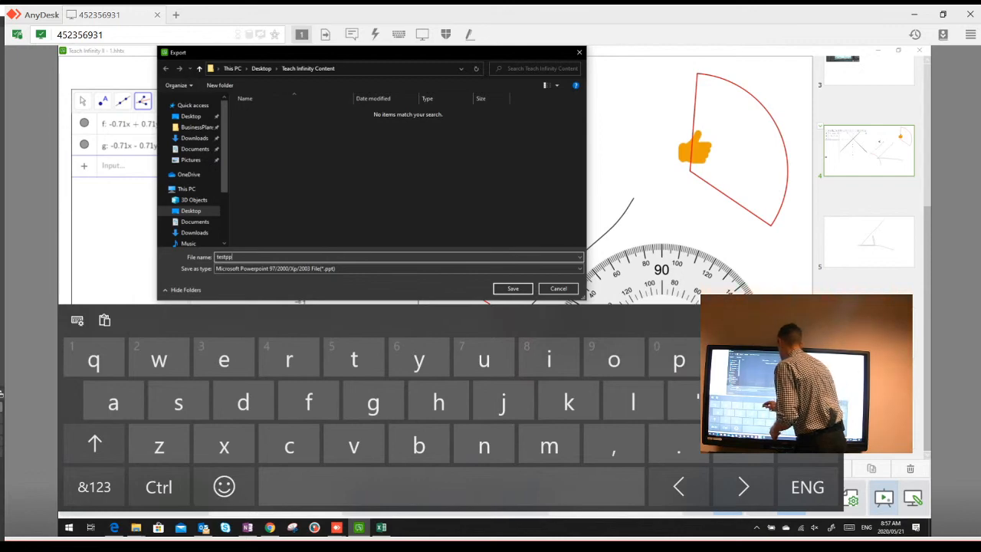
click(513, 288)
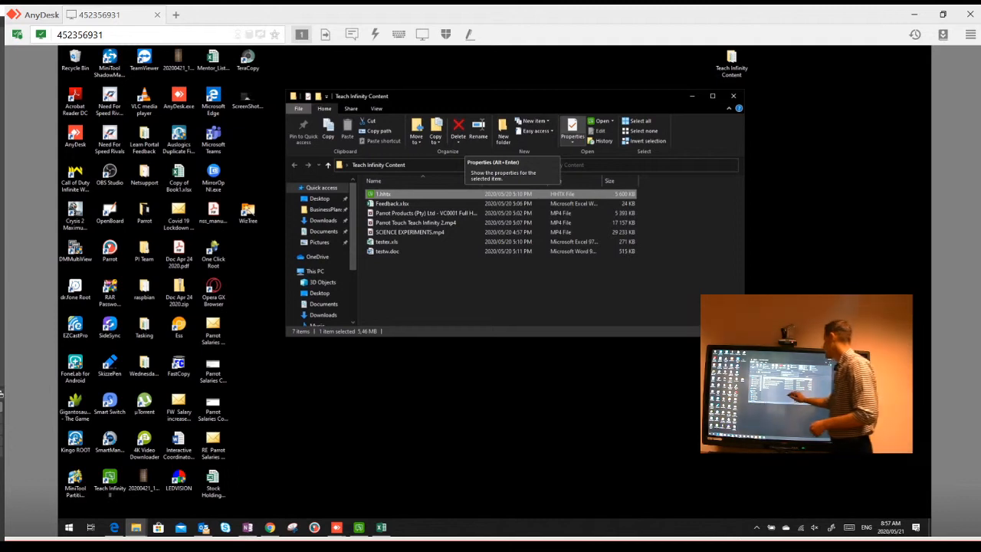
Check the Teach Infinity Content folder for the exported file and switch back to Teach Infinity II
click(505, 293)
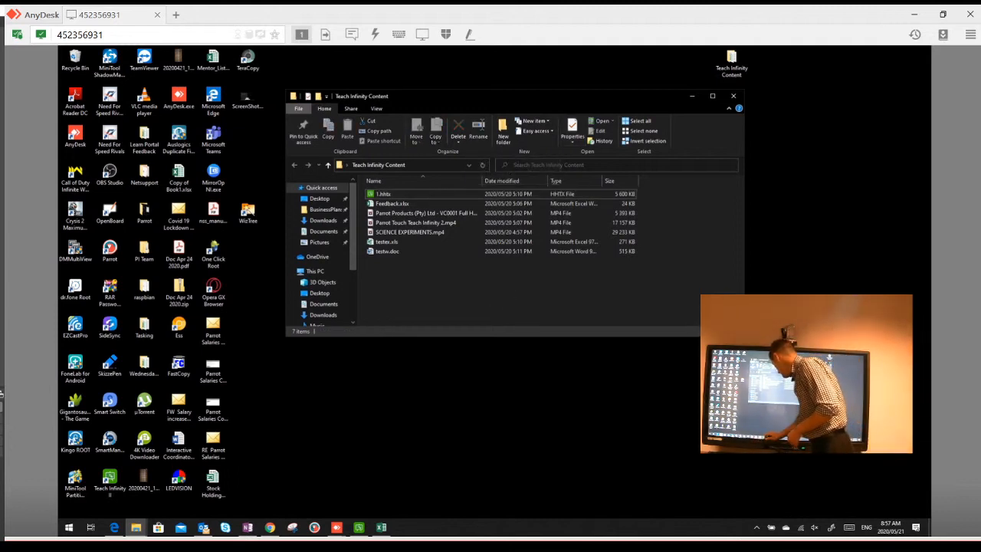
click(417, 307)
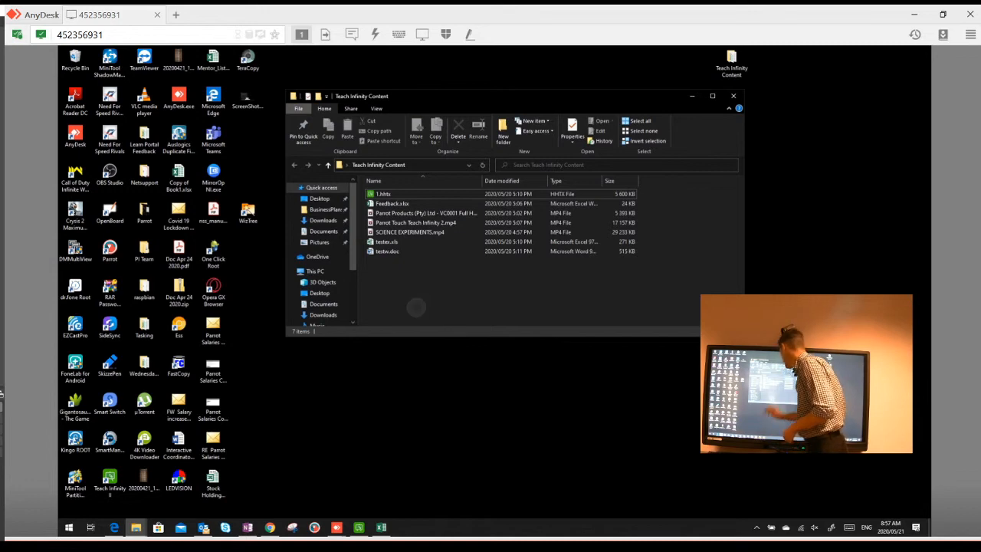
click(359, 527)
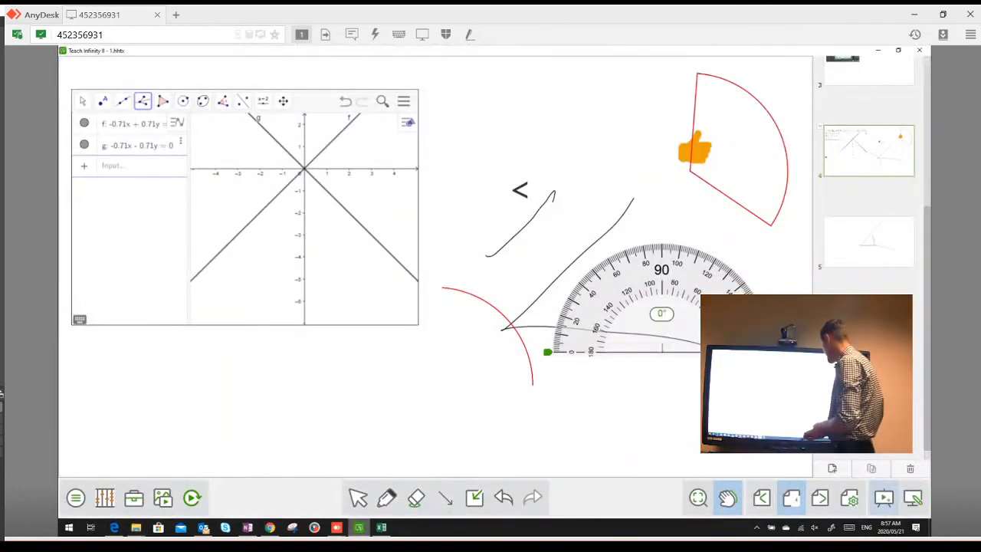
Start another file export and set its type to Microsoft Excel 97/2000/Xp/2003 File (*.xls)
click(75, 498)
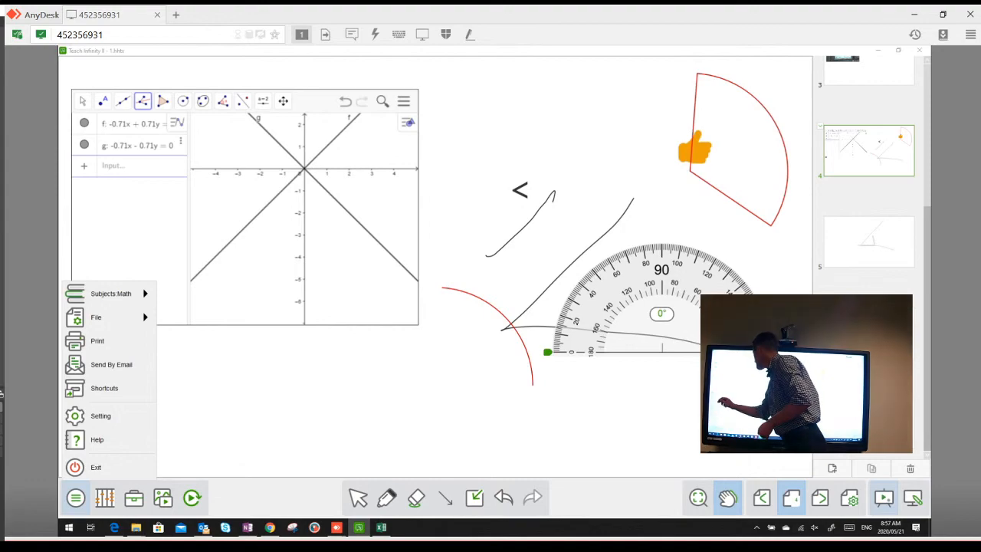
click(96, 316)
click(192, 436)
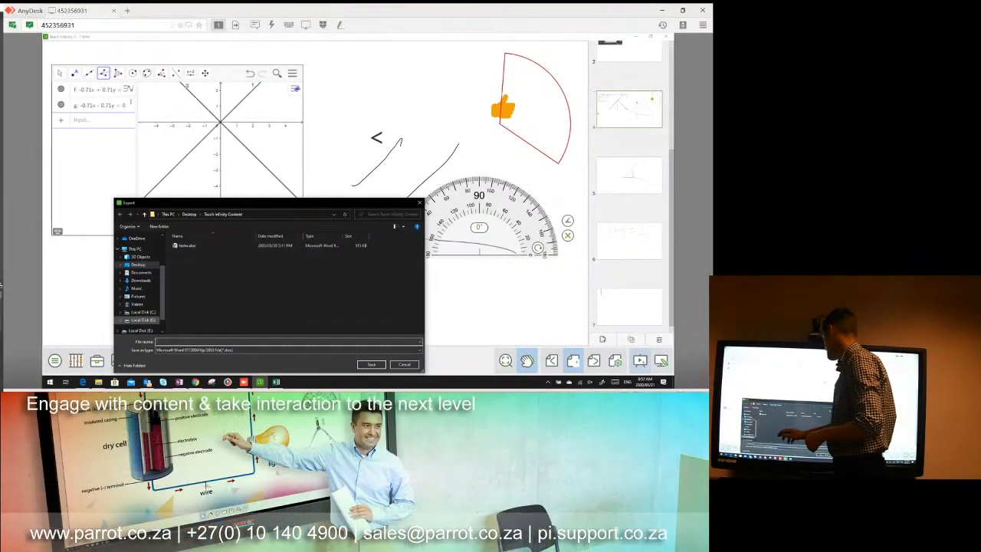
click(288, 350)
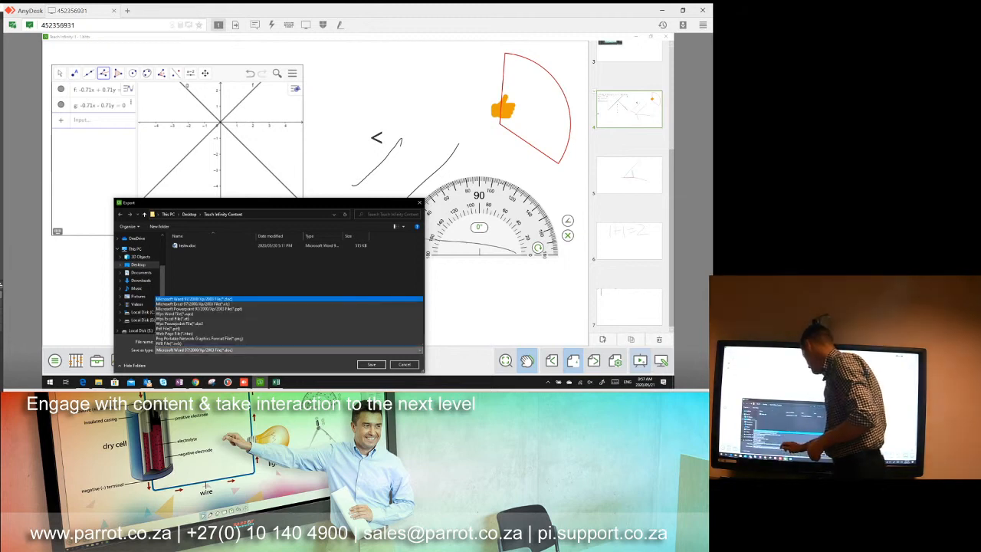
click(195, 304)
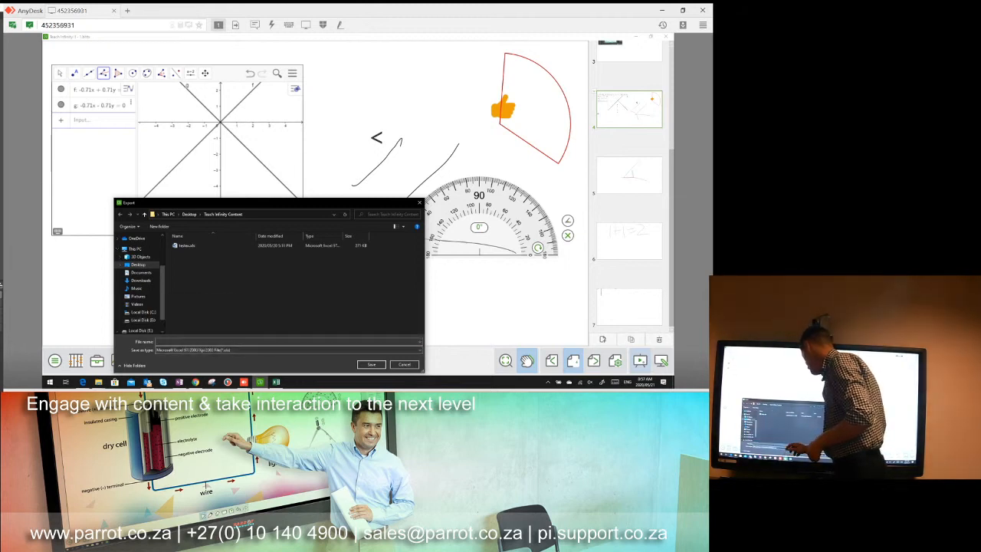
Name the Excel export test and save it in the Teach Infinity Content folder
click(258, 343)
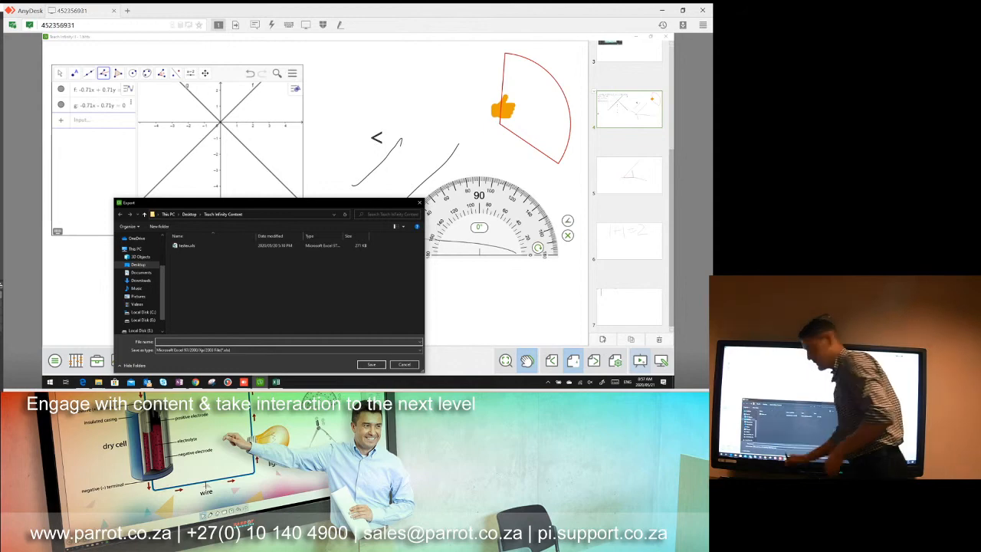
text(test)
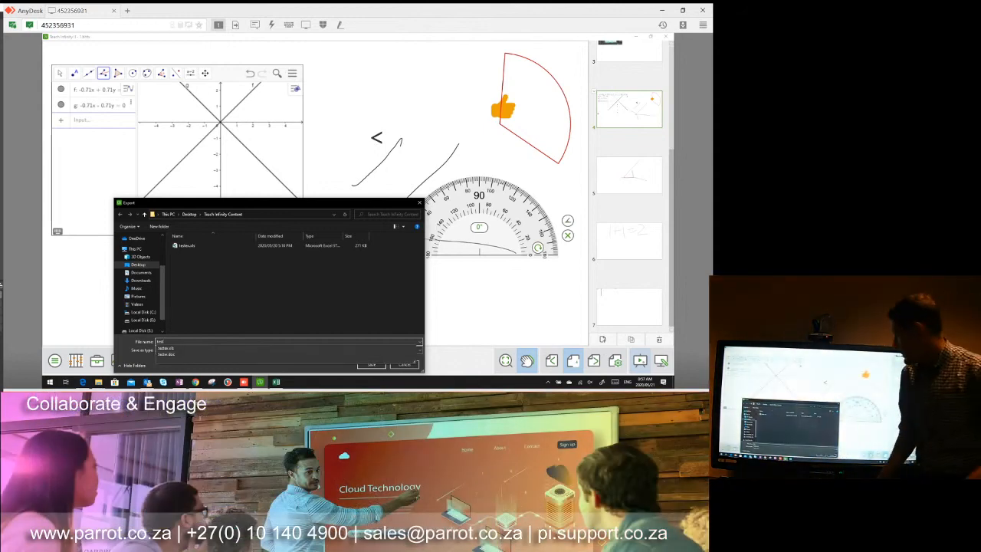
click(372, 365)
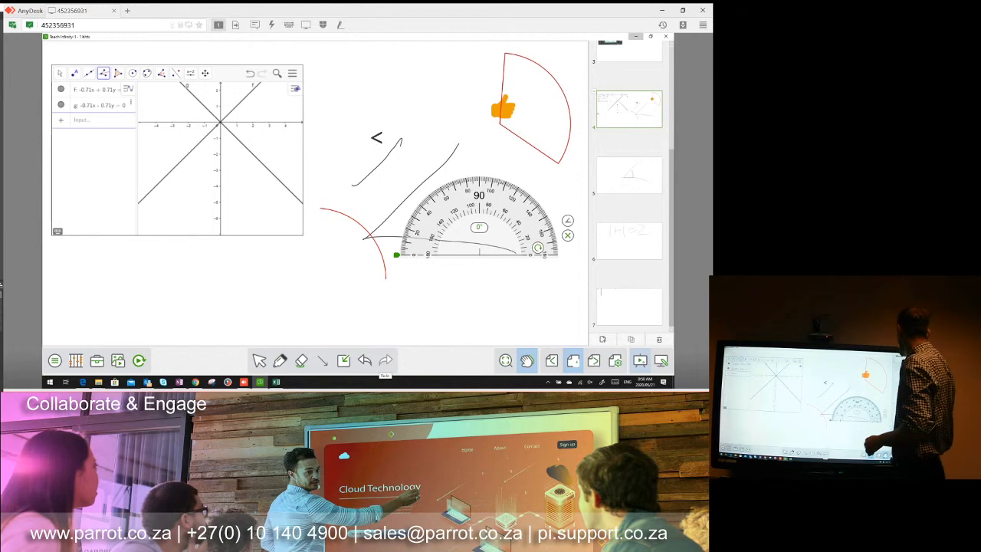
Minimise Teach Infinity II and open the exported test.xls from the Teach Infinity Content folder in Excel
click(635, 36)
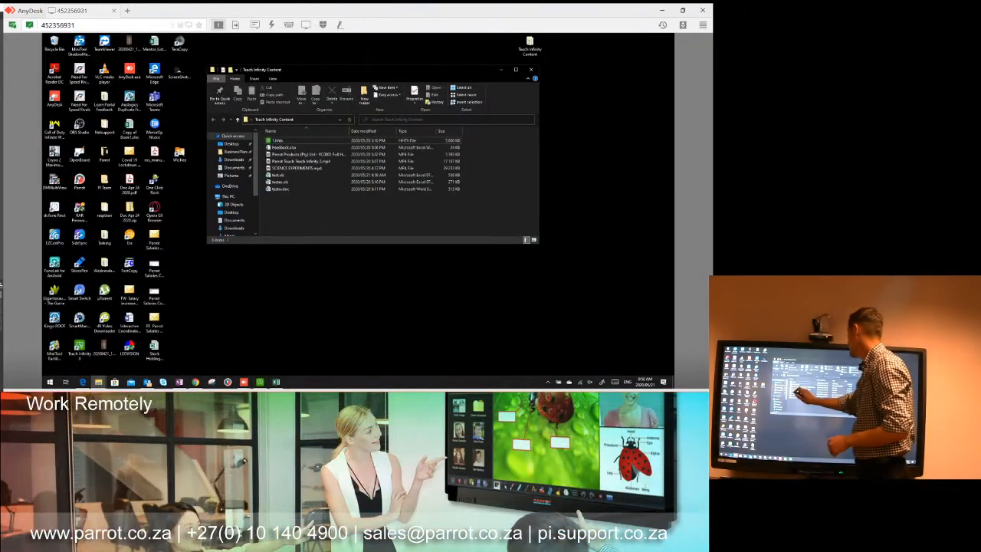
click(279, 176)
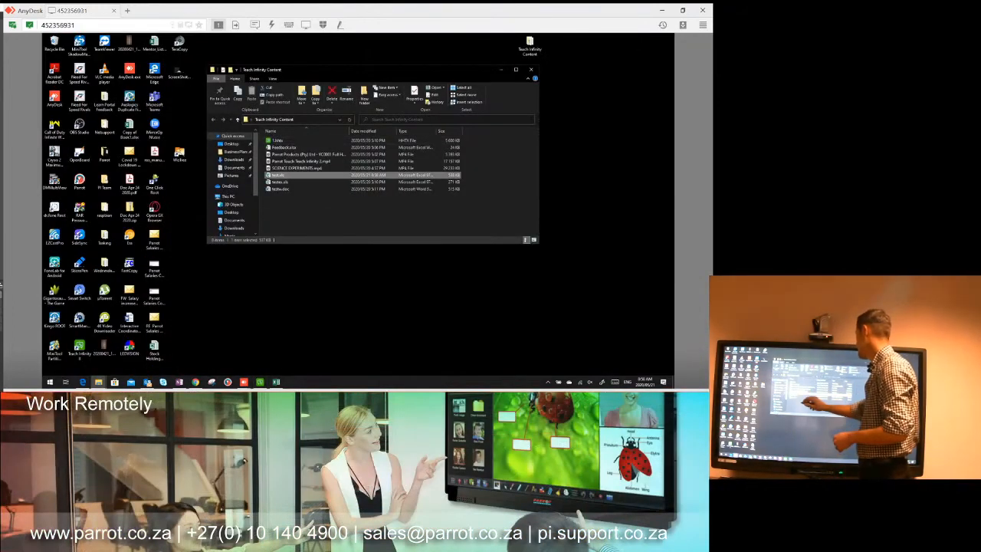
click(308, 207)
click(292, 175)
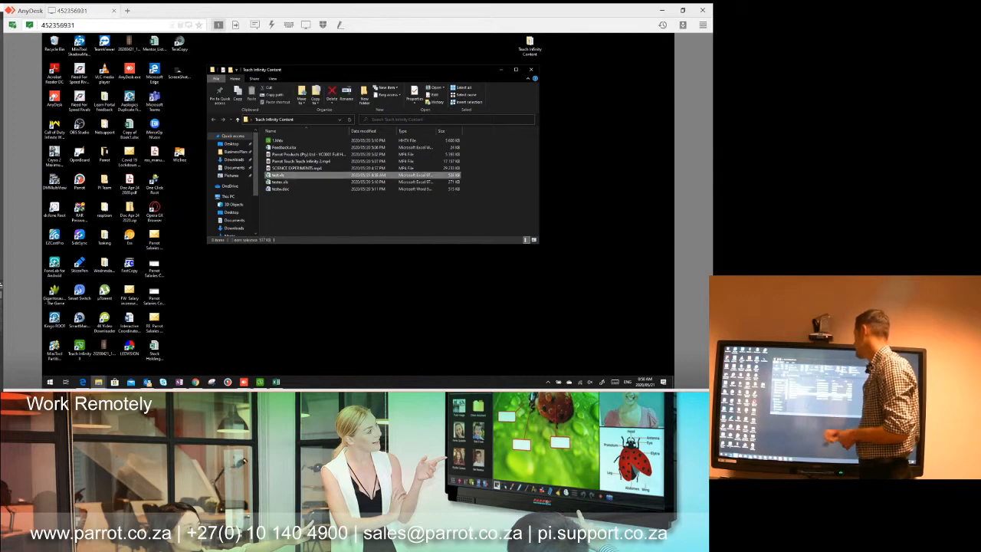
double_click(291, 175)
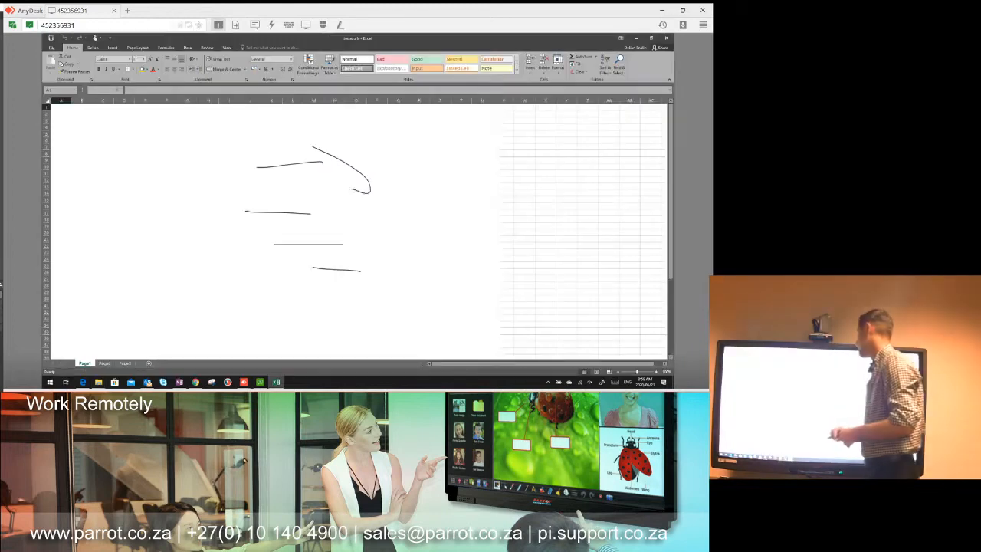
click(334, 226)
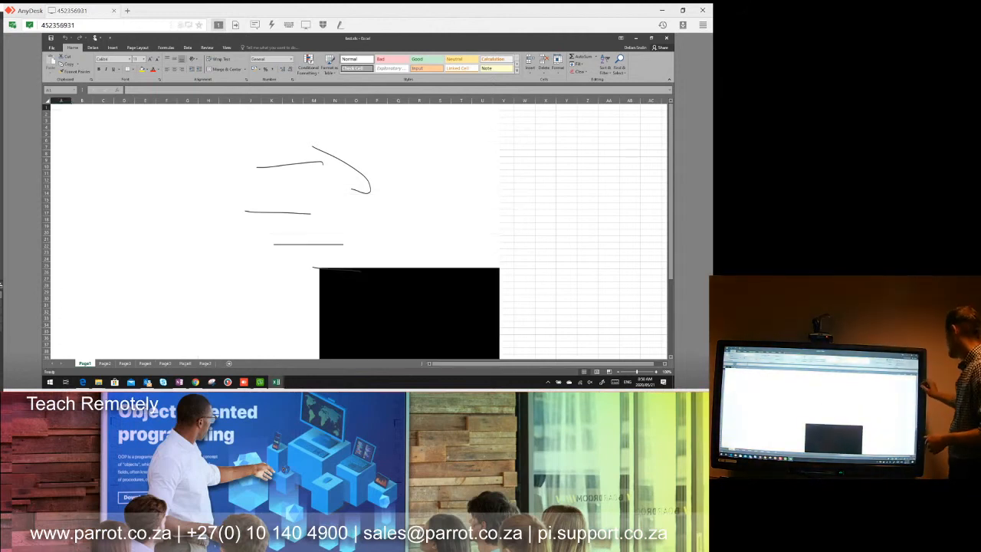
Look through the exported pages in test.xls, from the Page1 sheet to the Page7 sheet
scroll(356, 230, down, 6)
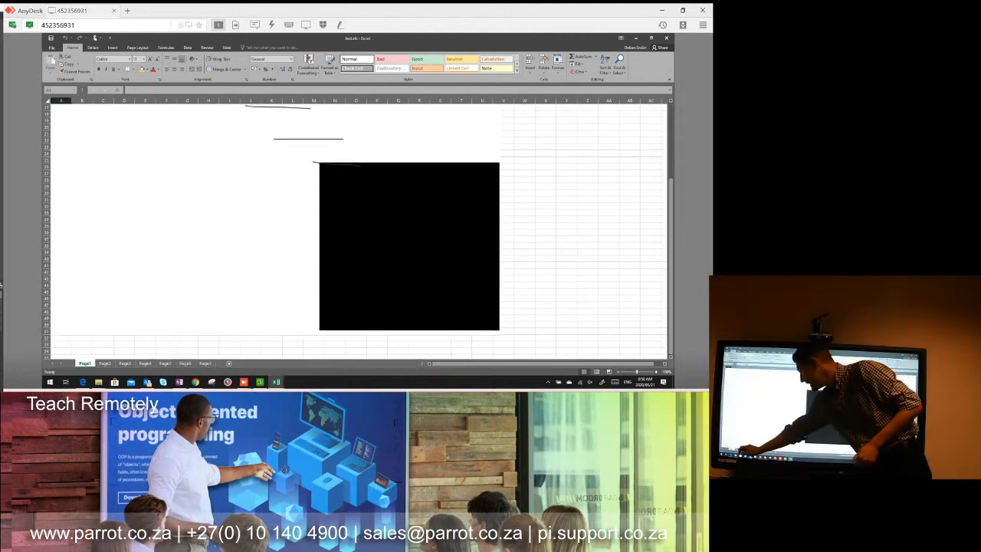
click(105, 363)
click(125, 364)
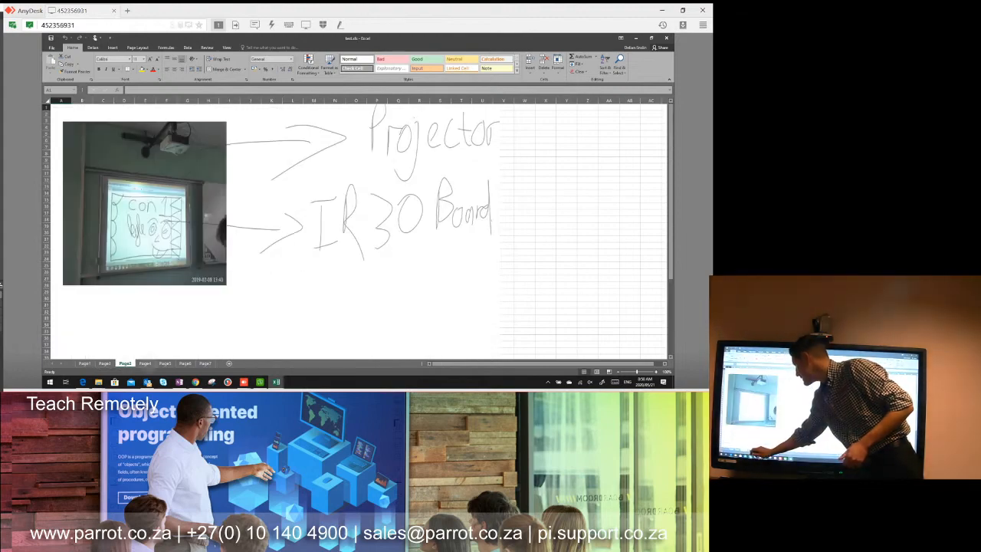
click(145, 363)
click(164, 363)
click(184, 364)
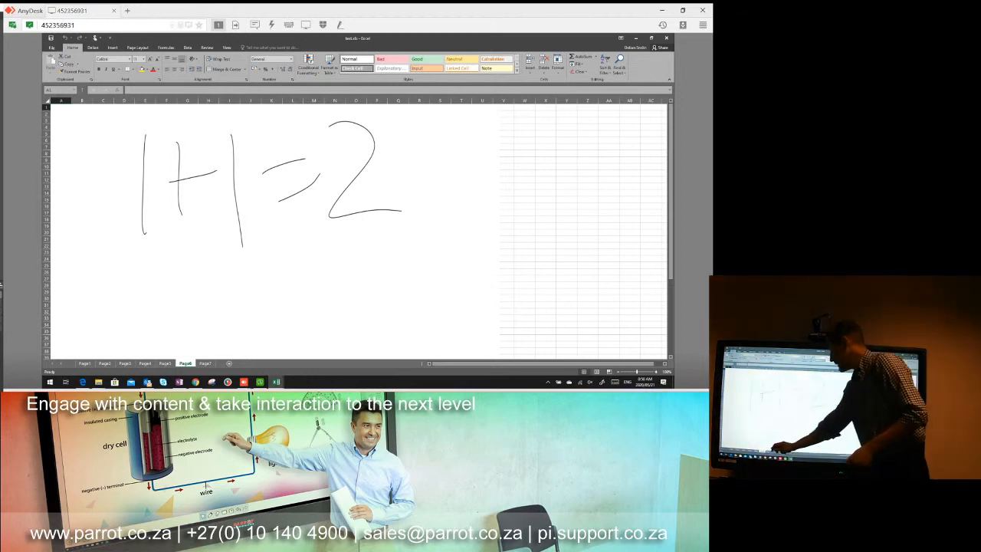
click(205, 363)
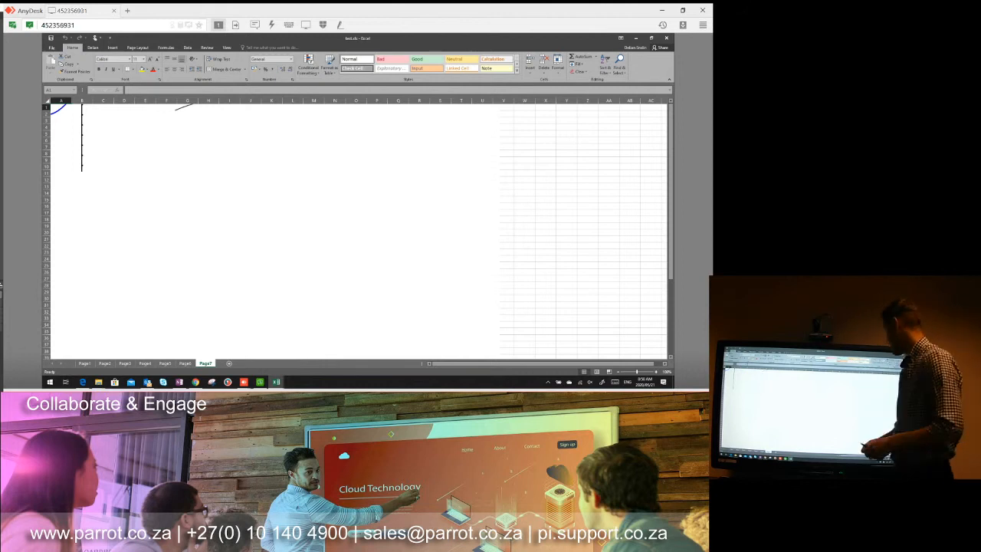
Minimise both Excel workbooks, close the Teach Infinity Content folder and switch back to Teach Infinity II
click(636, 37)
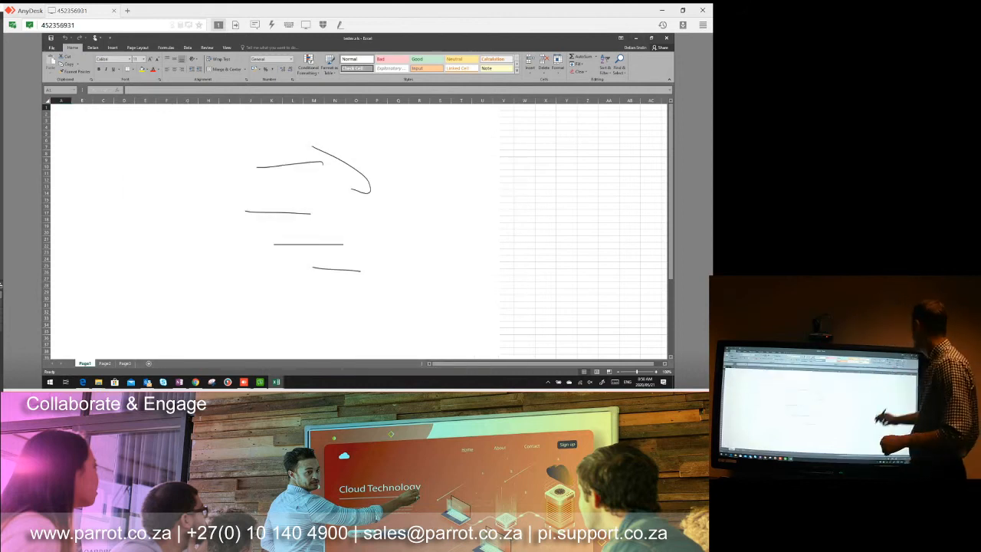
click(636, 38)
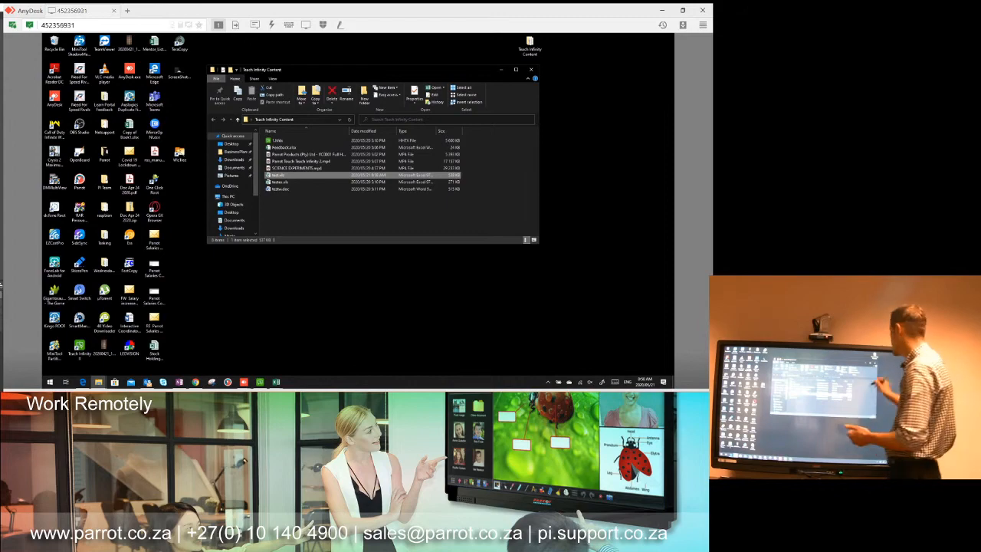
click(531, 69)
click(259, 381)
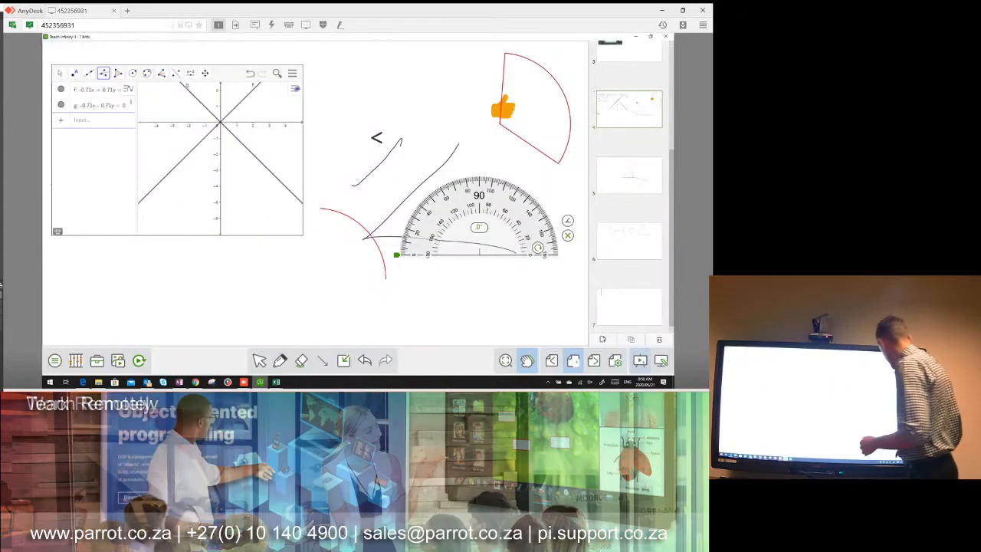
Add a blank page after page 4 and remove the protractor
click(573, 360)
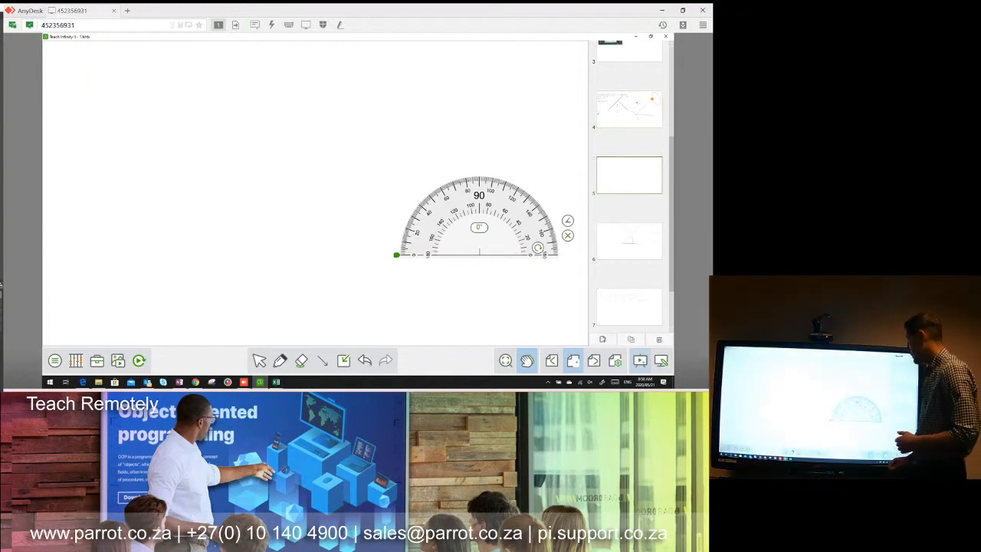
click(567, 235)
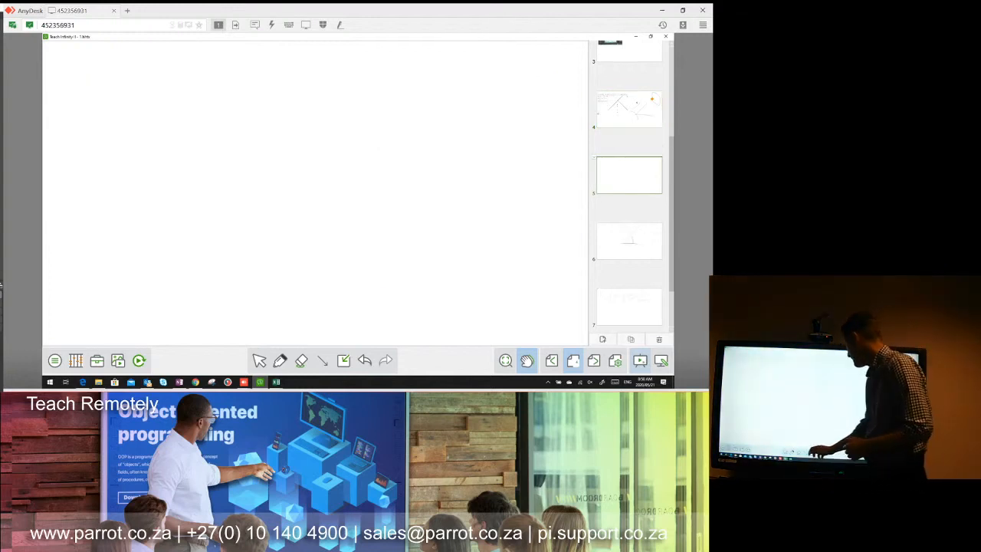
Handwrite "Test 1" with the pen near the top of the new page and "= Test 2" below it
click(280, 360)
drag(238, 62, 242, 134)
mouse_move(265, 101)
mouse_down()
mouse_move(285, 88)
mouse_move(293, 121)
mouse_up()
mouse_move(316, 79)
mouse_down()
mouse_move(302, 96)
mouse_move(307, 142)
mouse_up()
mouse_move(337, 59)
mouse_down()
mouse_move(338, 100)
mouse_move(370, 76)
mouse_move(413, 83)
mouse_move(412, 120)
mouse_up()
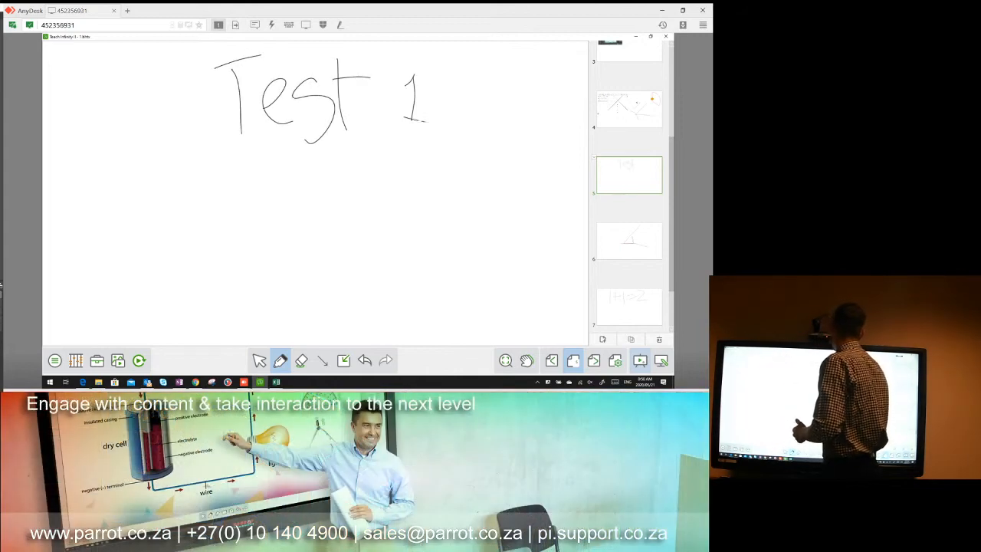
drag(238, 226, 276, 216)
mouse_move(310, 170)
mouse_down()
mouse_move(354, 165)
mouse_move(331, 227)
mouse_up()
mouse_move(351, 215)
mouse_down()
mouse_move(399, 201)
mouse_move(387, 249)
mouse_up()
mouse_move(418, 173)
mouse_down()
mouse_move(441, 223)
mouse_move(448, 198)
mouse_move(507, 243)
mouse_up()
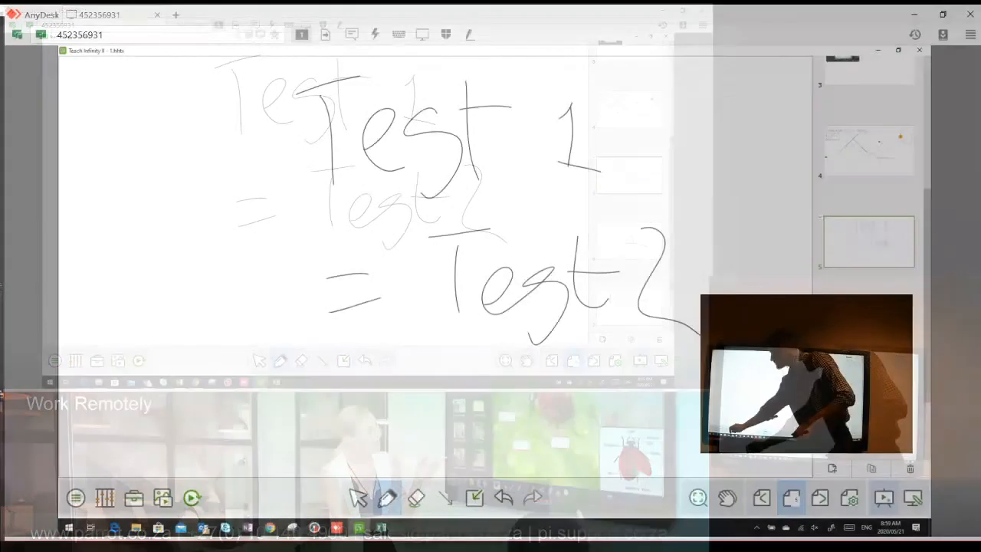
Turn on the hand tool and pan page 5 until the handwriting is out of view and a blank area shows
click(138, 360)
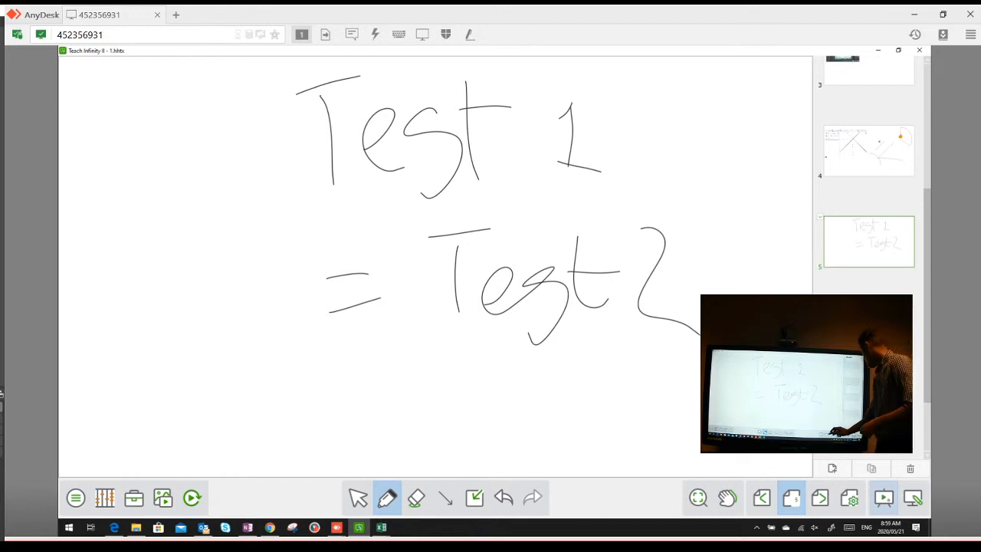
click(727, 498)
drag(705, 383, 490, 88)
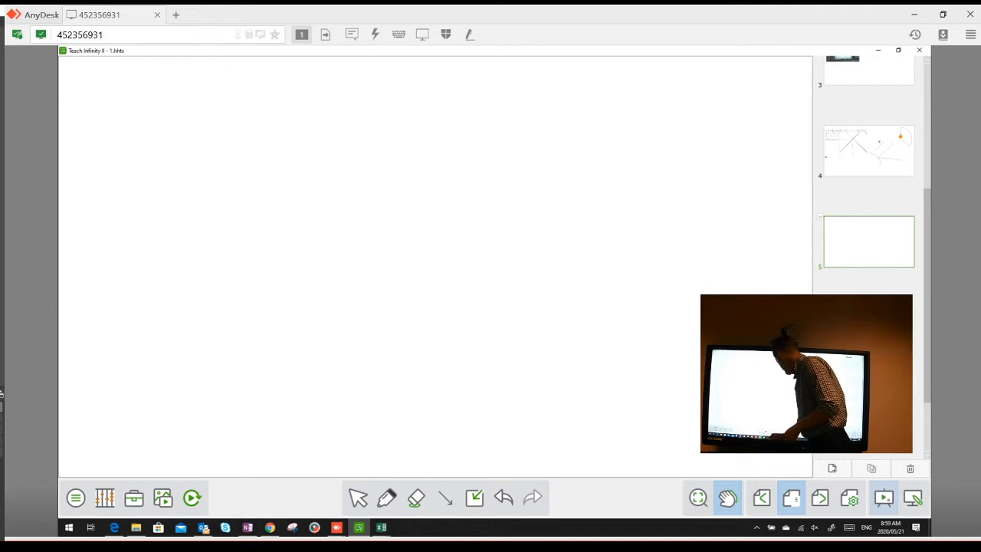
Bring up the test.xls workbook in Excel for a look and minimise it again to return to Teach Infinity II
click(381, 527)
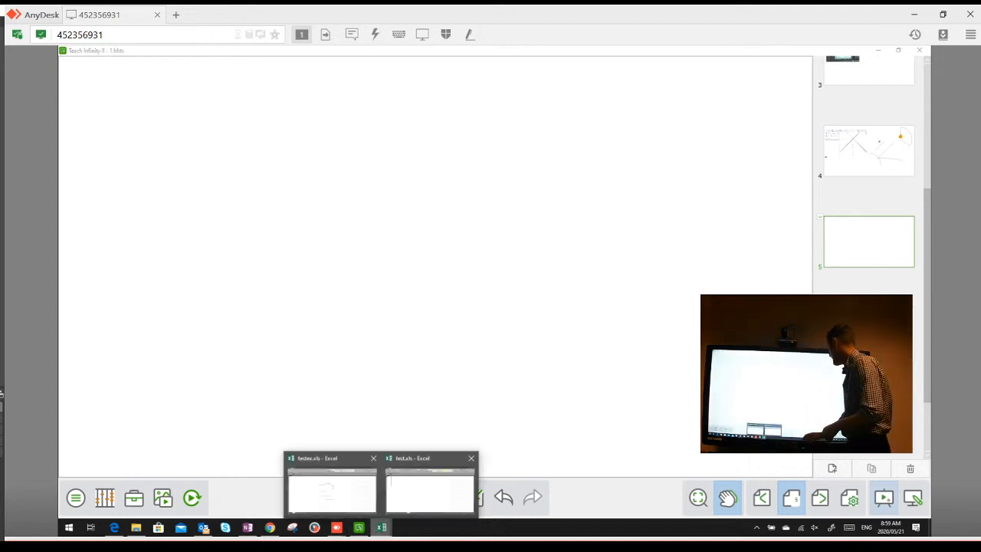
click(429, 491)
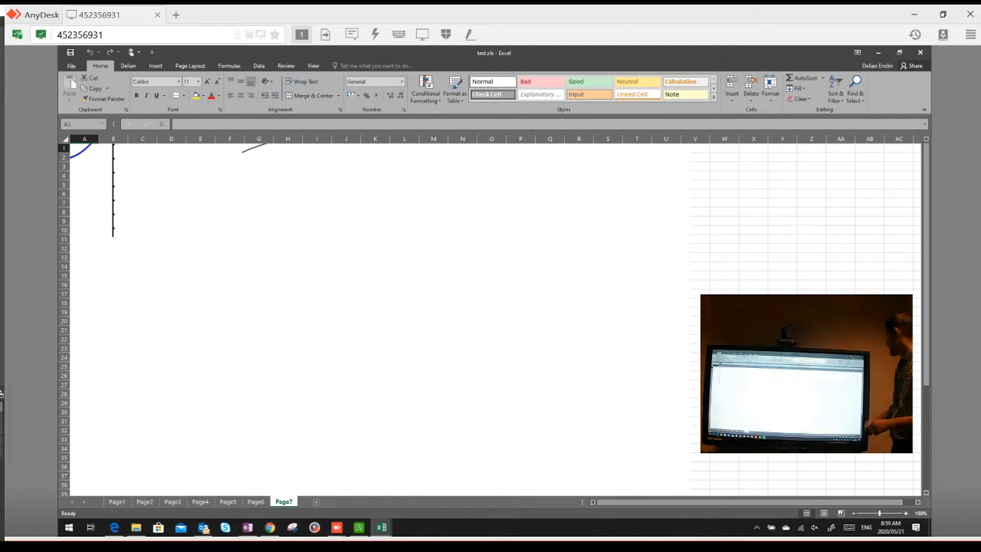
click(878, 53)
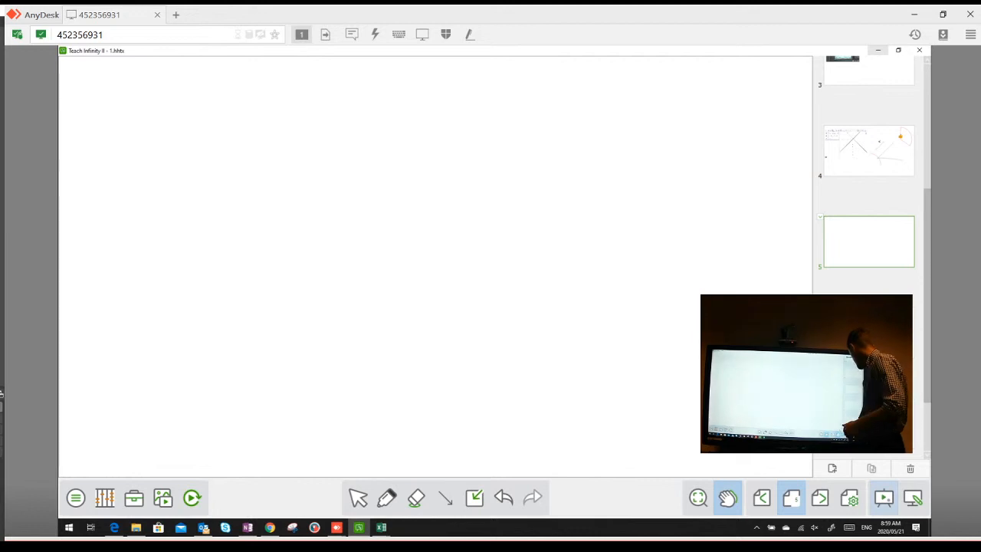
Enter desktop annotation mode, switch it to mouse control and bring up the test.xls workbook in Excel
click(912, 498)
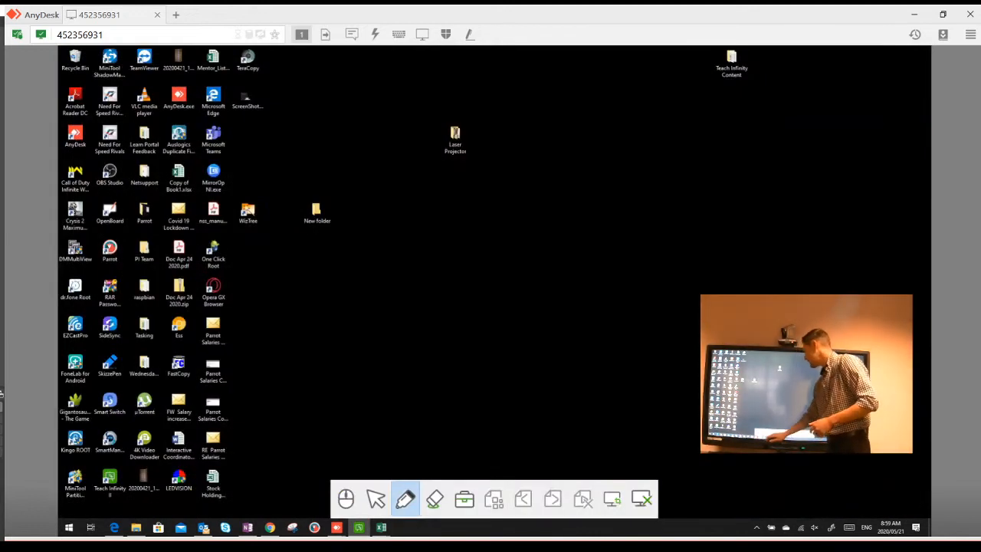
click(345, 499)
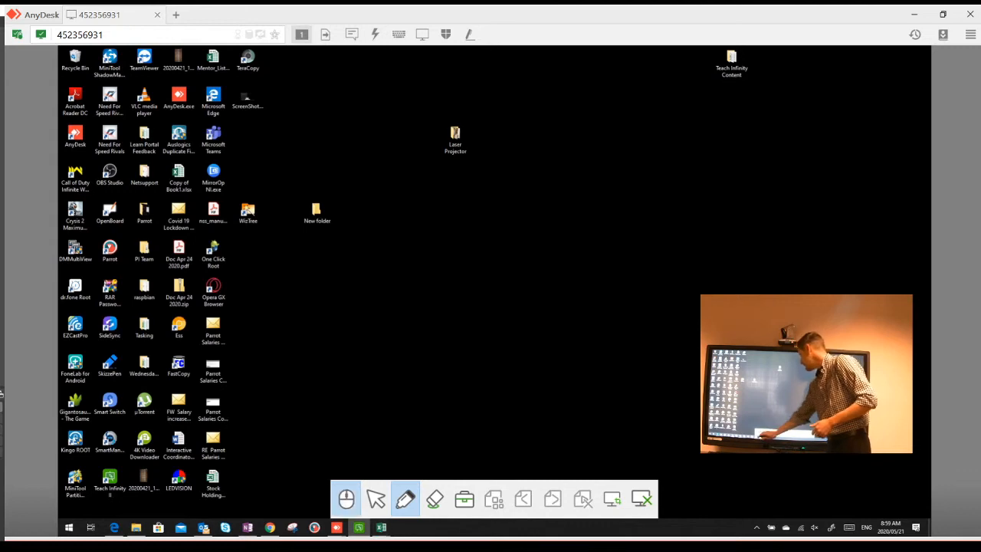
click(381, 527)
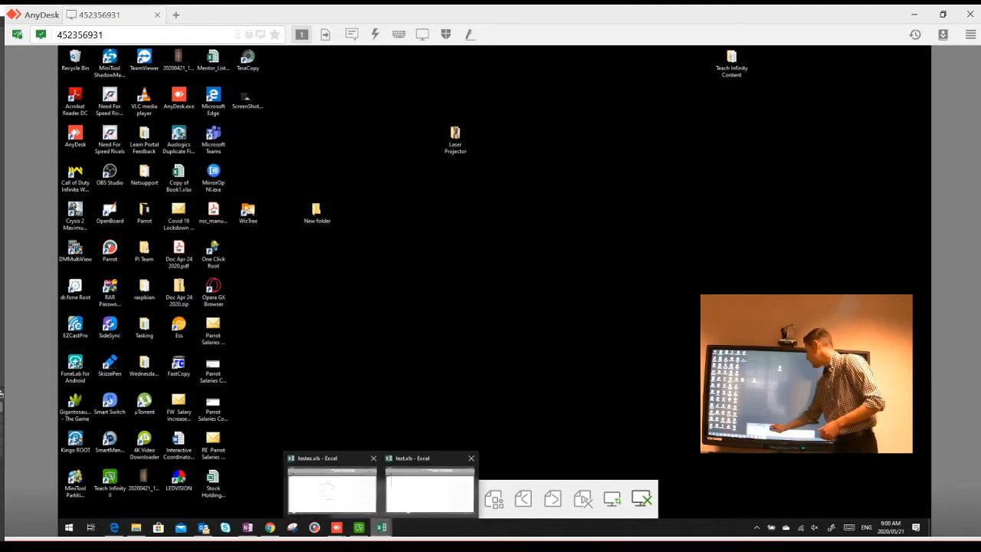
click(429, 489)
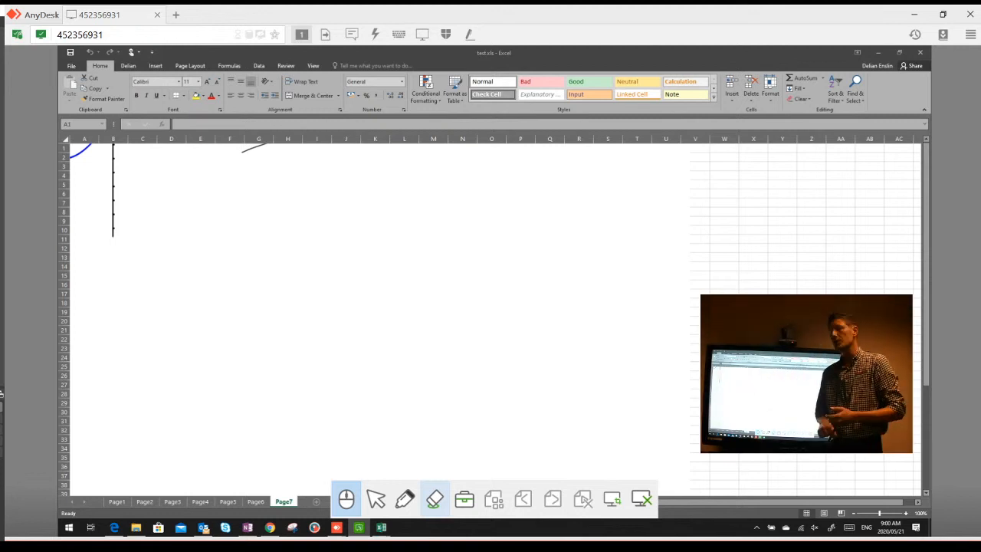
Close the test.xls workbook and exit desktop annotation mode to return to the Teach Infinity II whiteboard
click(920, 53)
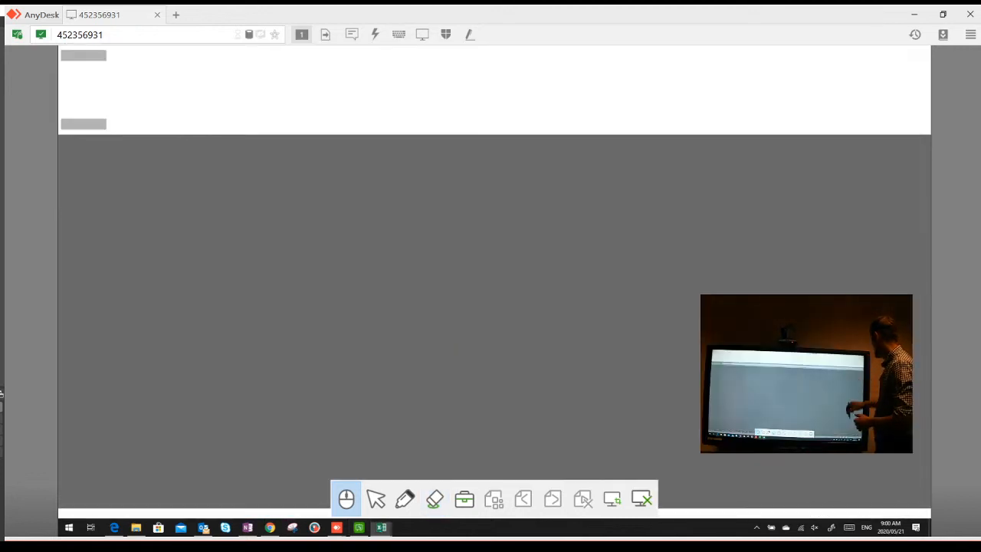
click(642, 499)
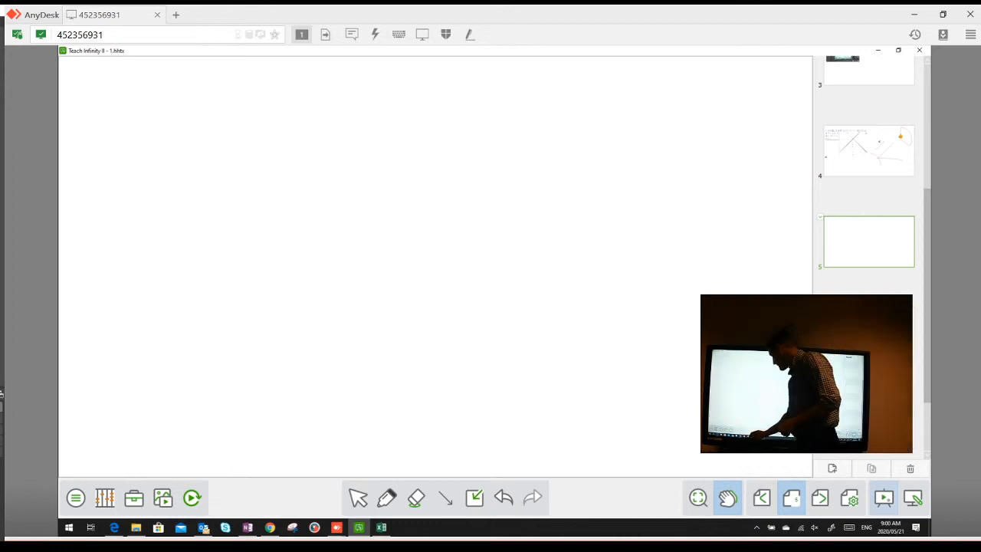
Switch to Microsoft Edge with the Parrot drivers and software page
click(113, 527)
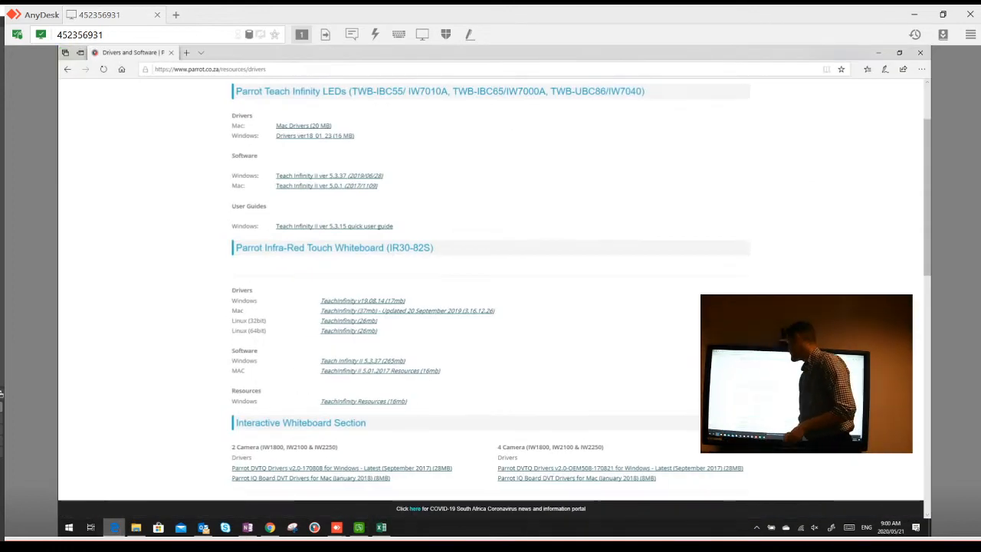